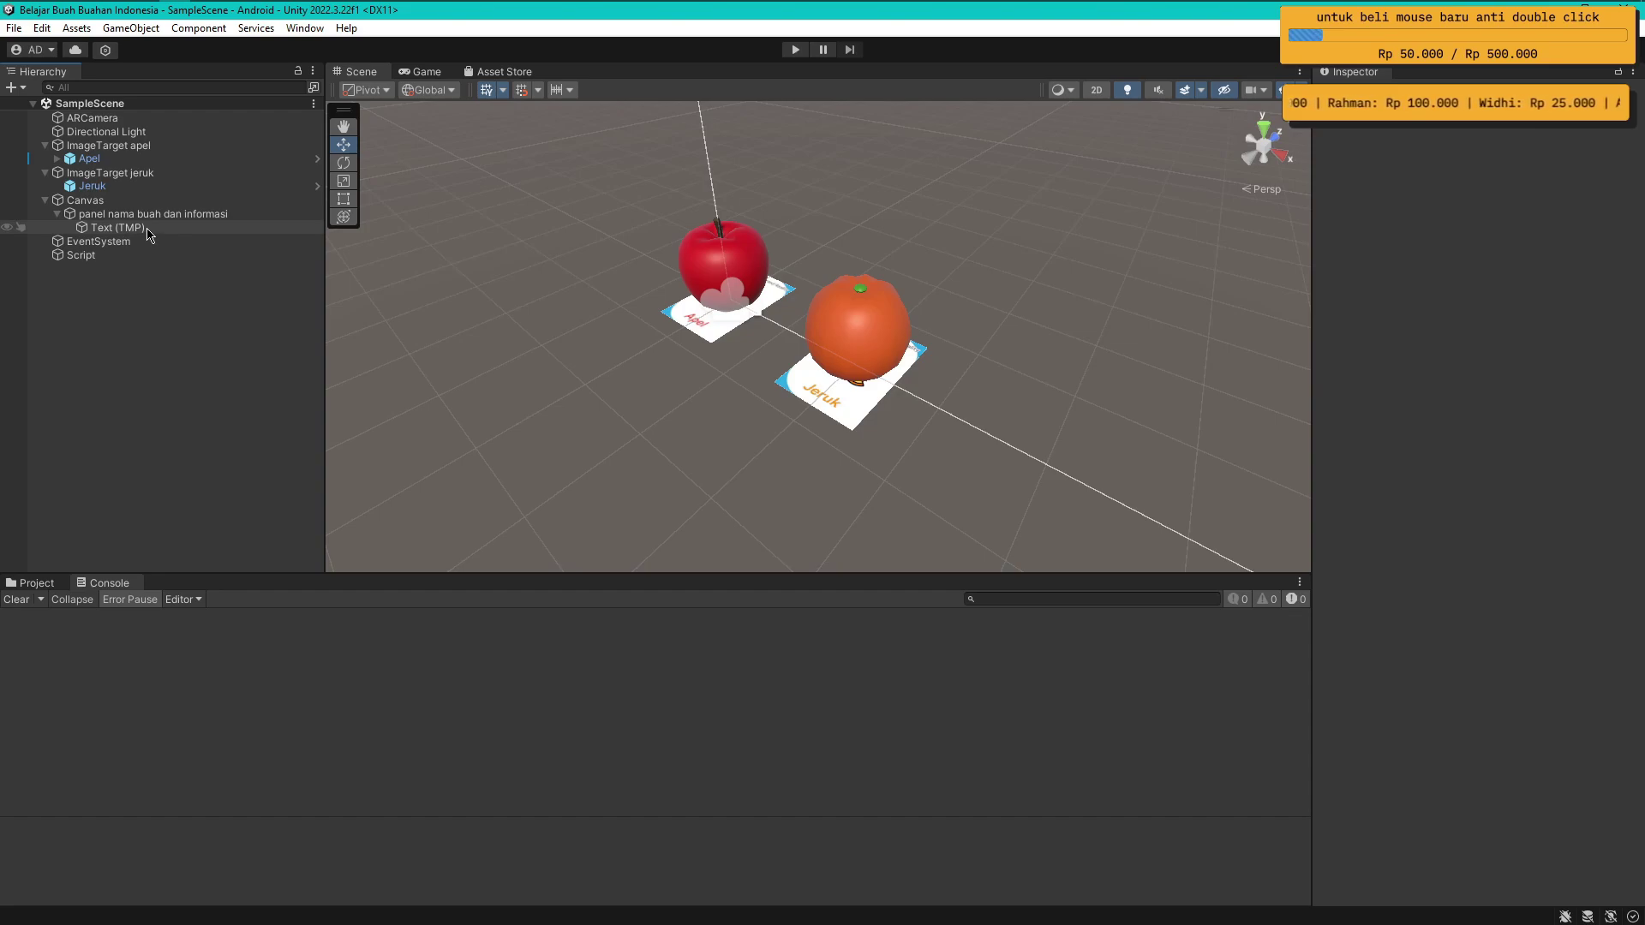
# Step: Run the AR scene with the webcam, scan the apel card to see the 'Apel' apple model, then stop
pyautogui.moveTo(253, 7)
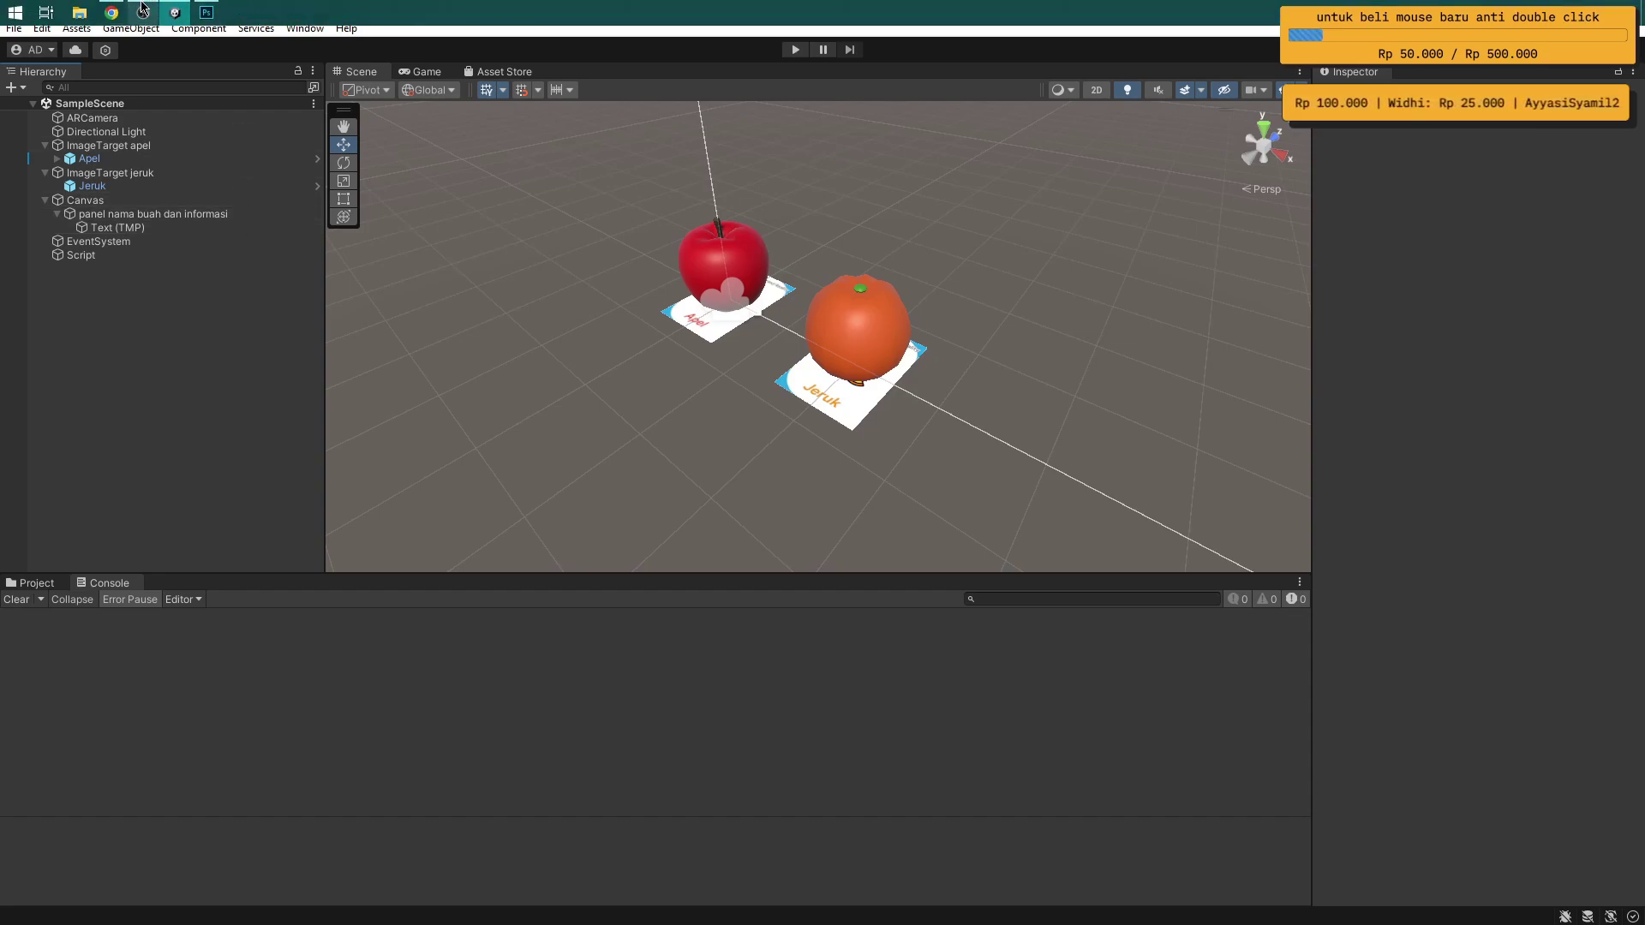
pyautogui.moveTo(121, 7)
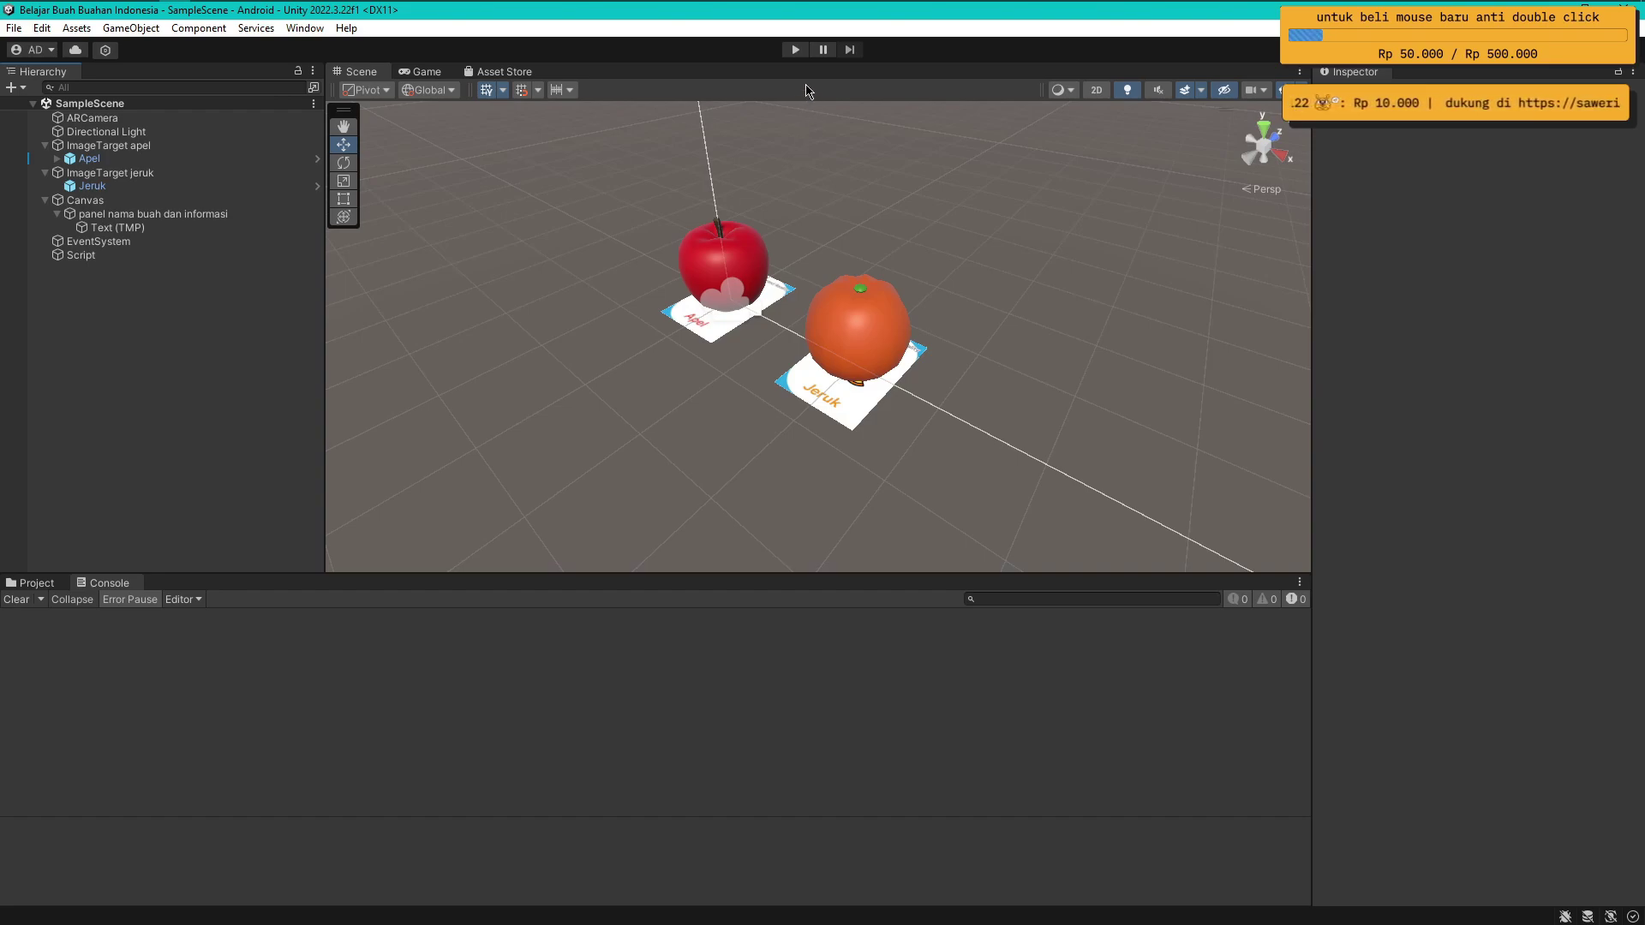
pyautogui.click(796, 52)
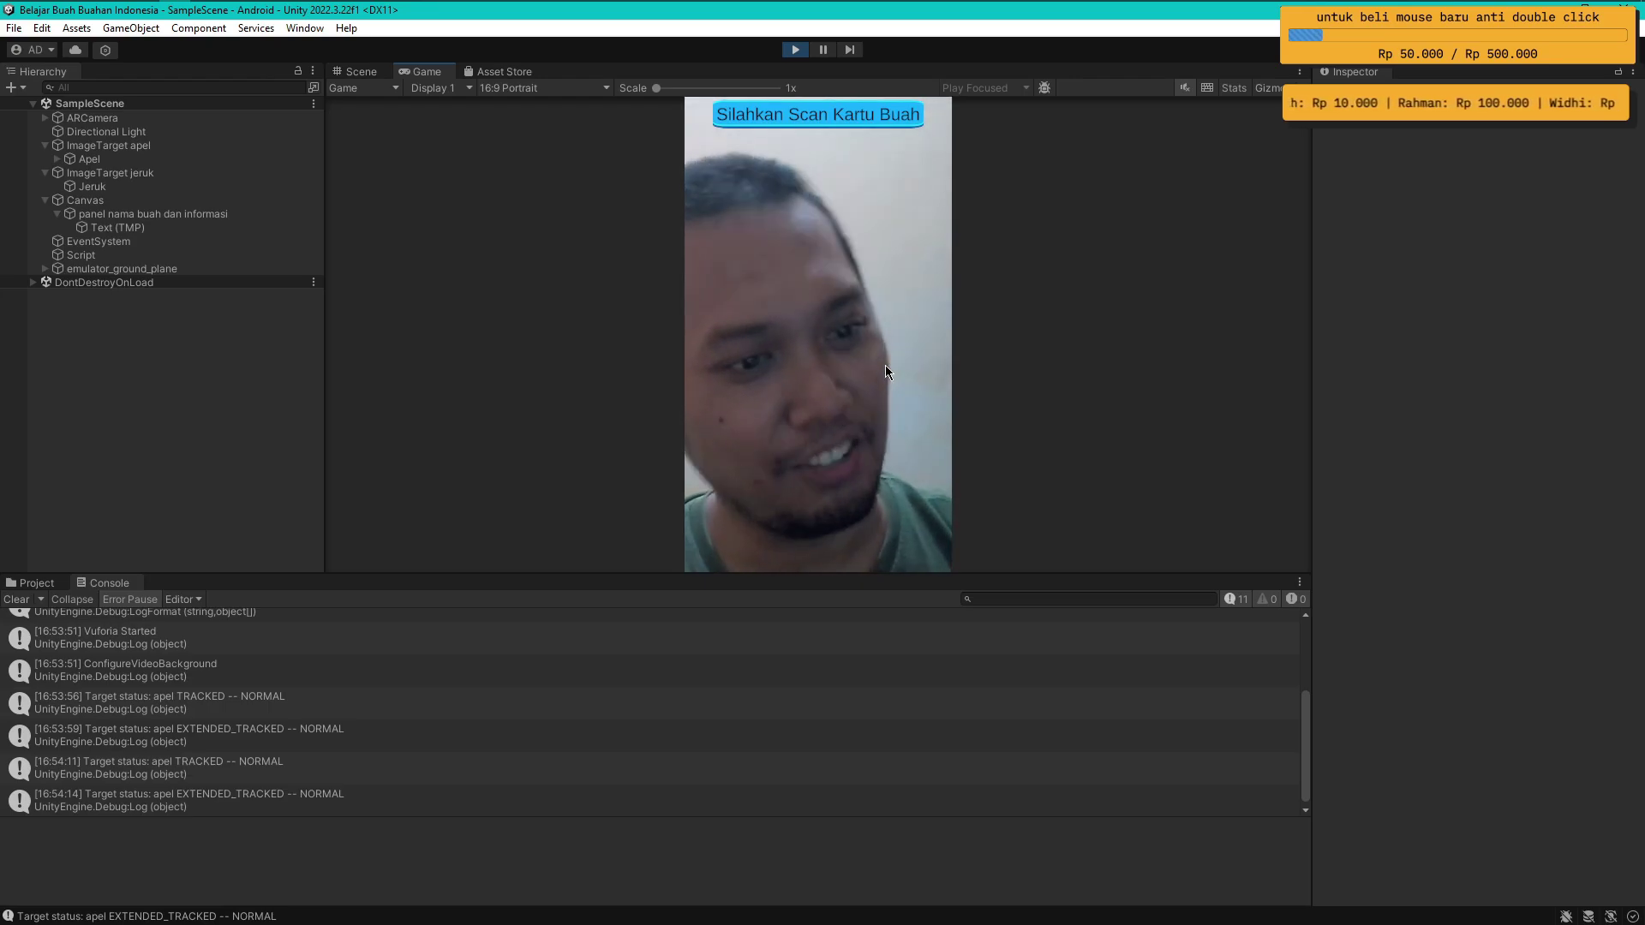
pyautogui.click(792, 52)
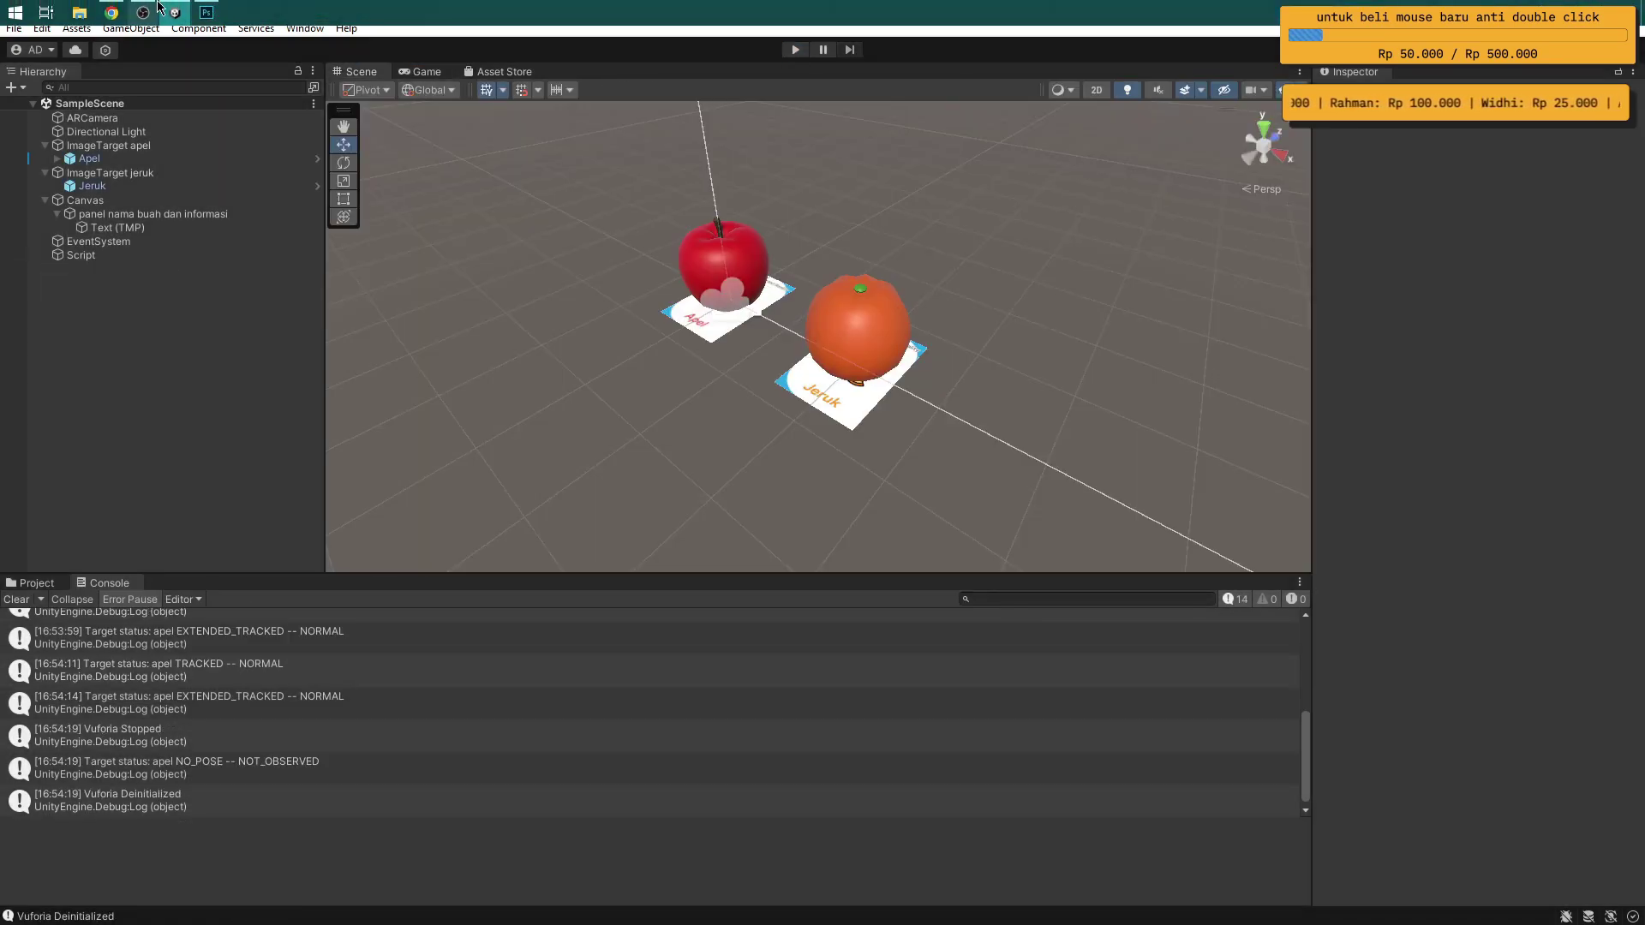
pyautogui.click(144, 10)
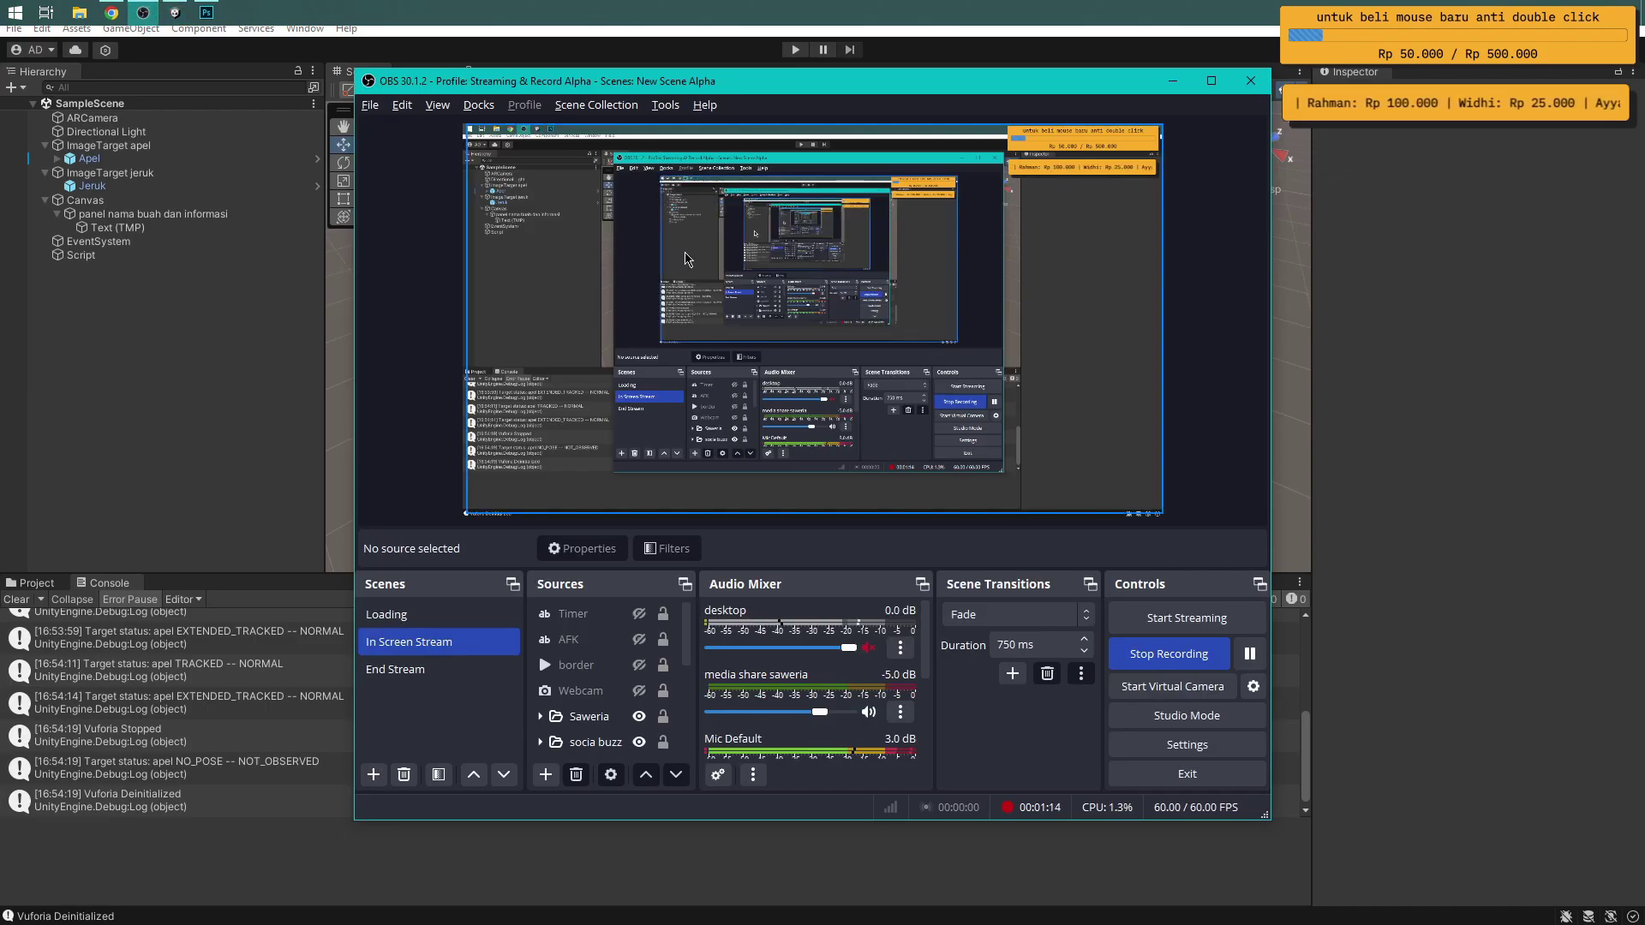
# Step: Open the apel target in Target Manager and display its feature points
pyautogui.click(120, 8)
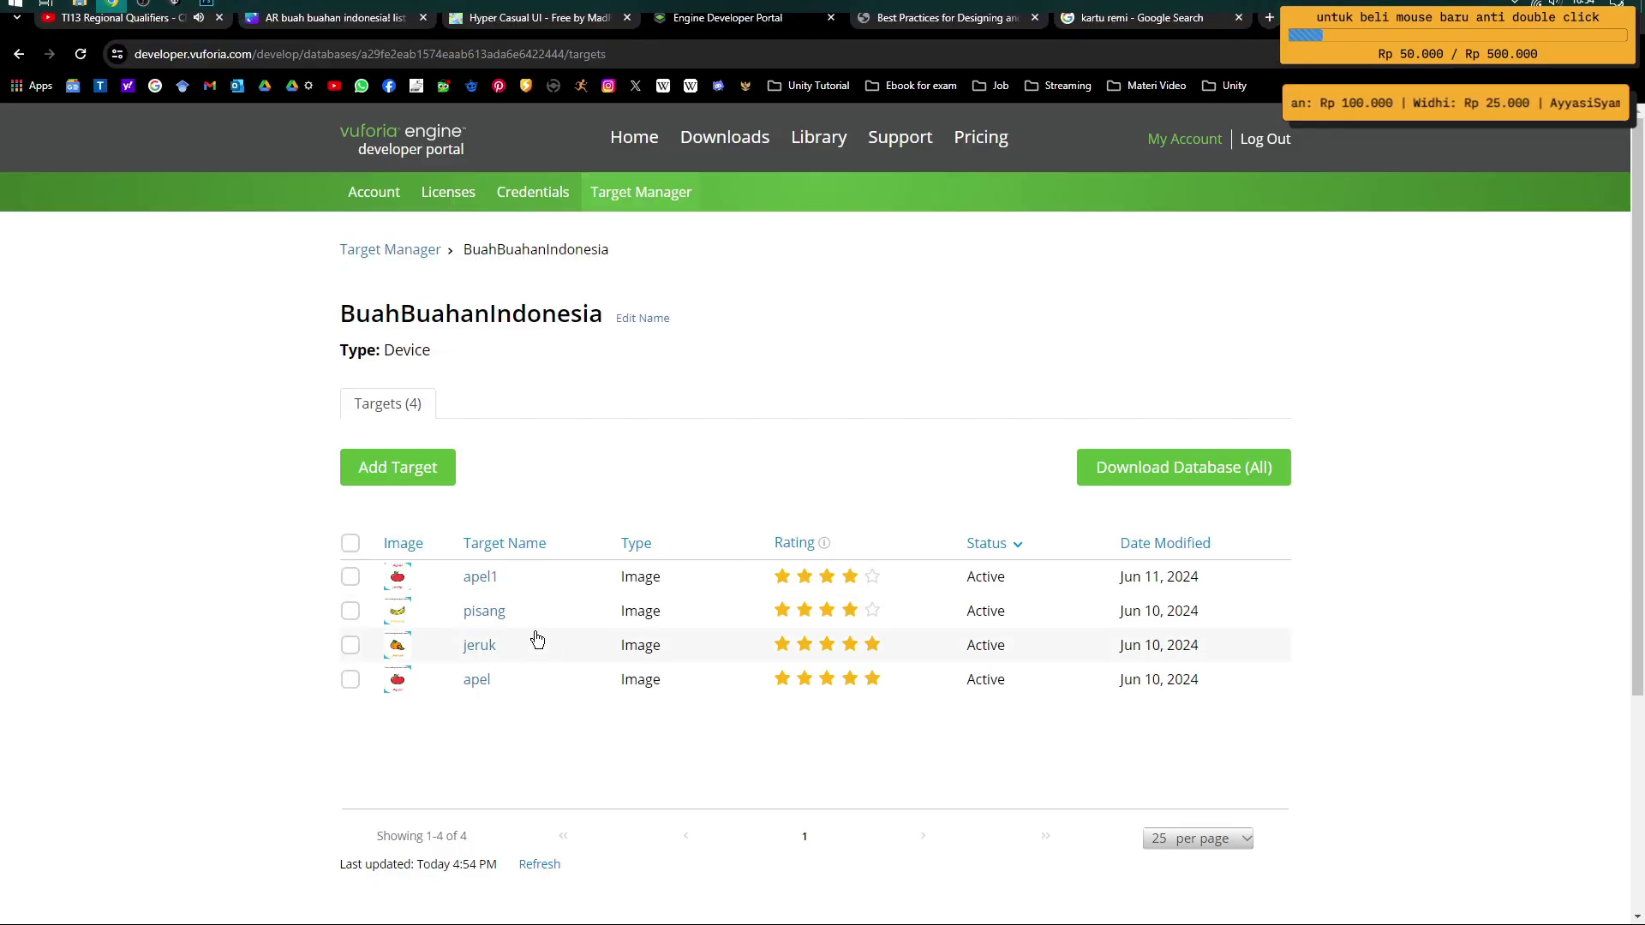
pyautogui.scroll(-1, 528, 677)
pyautogui.scroll(-2, 529, 677)
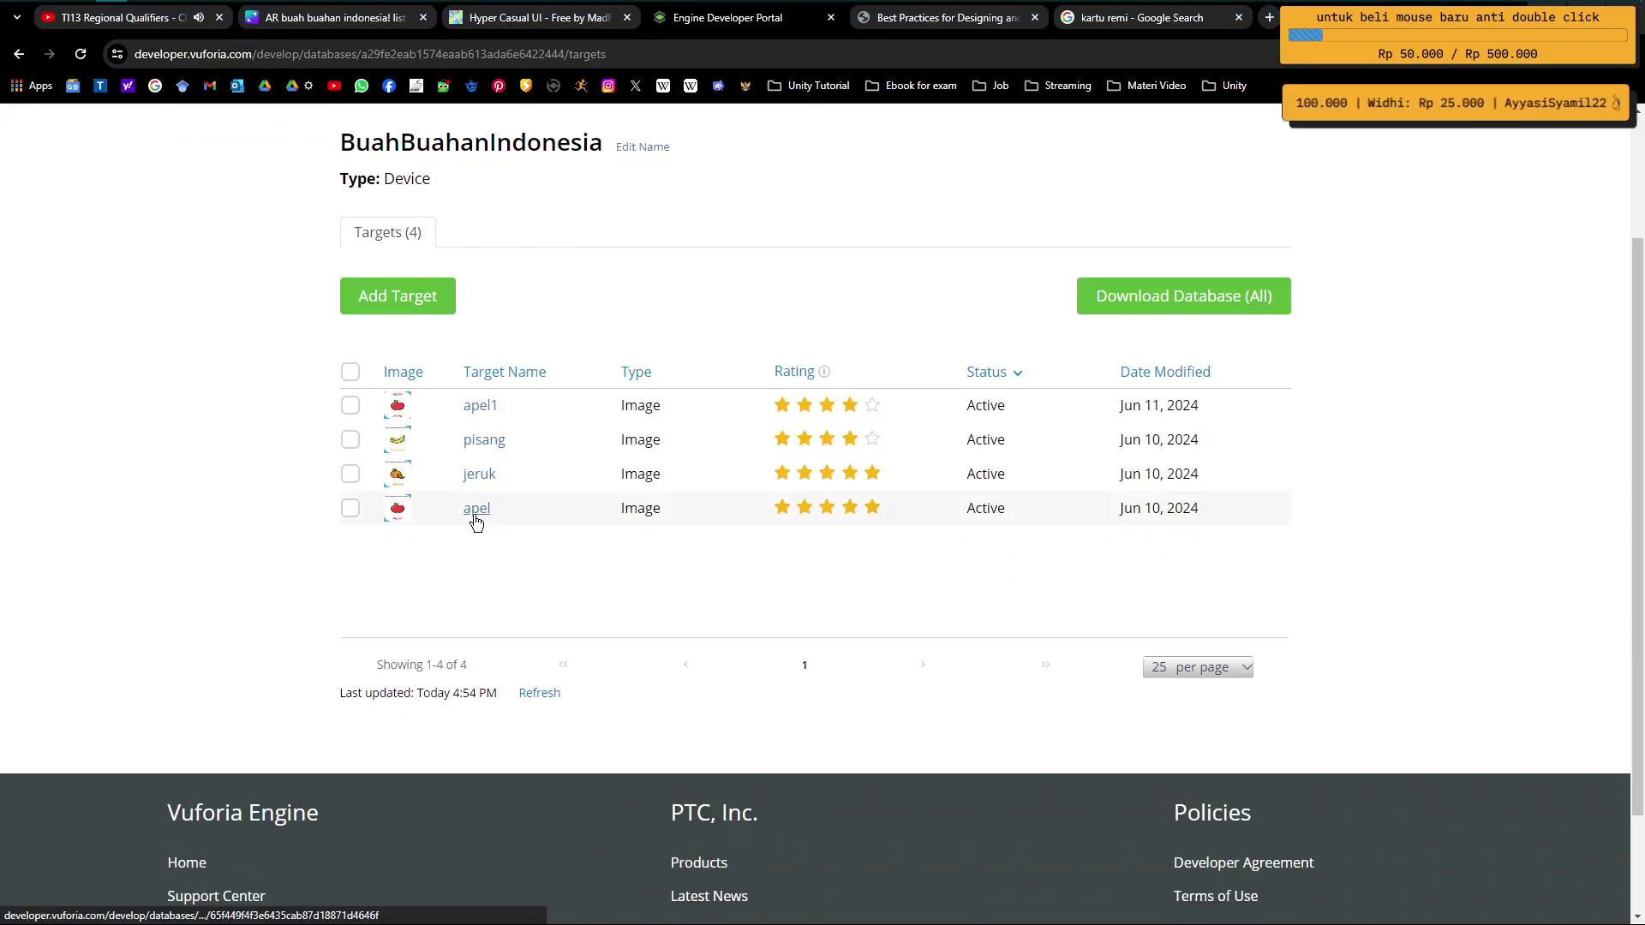
pyautogui.click(476, 516)
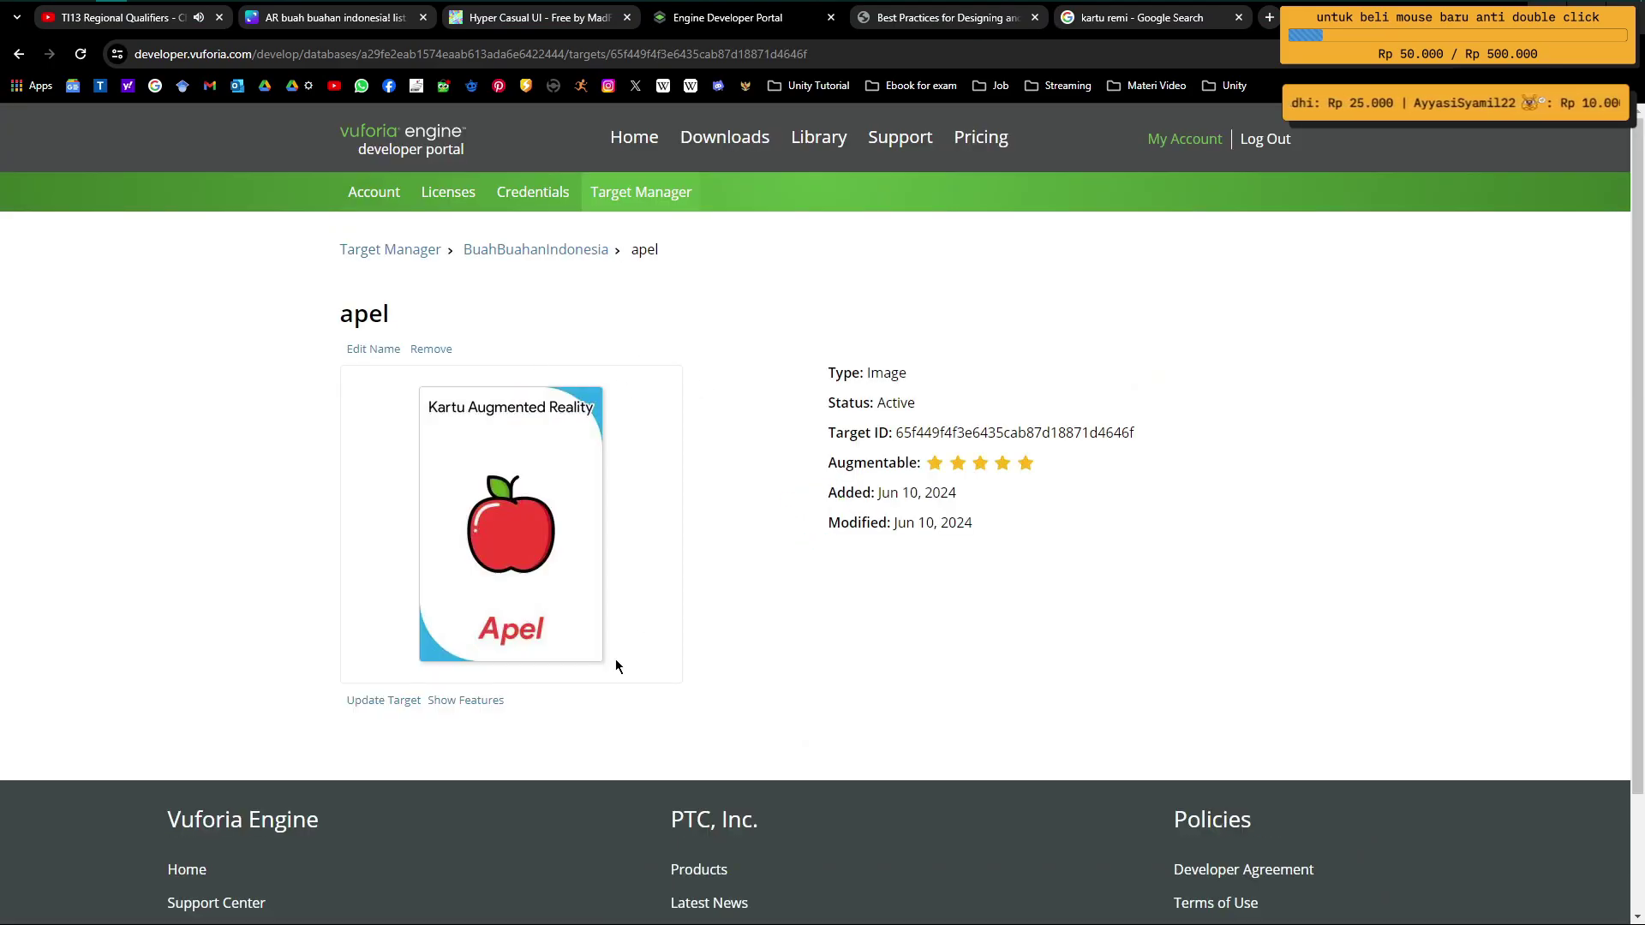
pyautogui.click(502, 701)
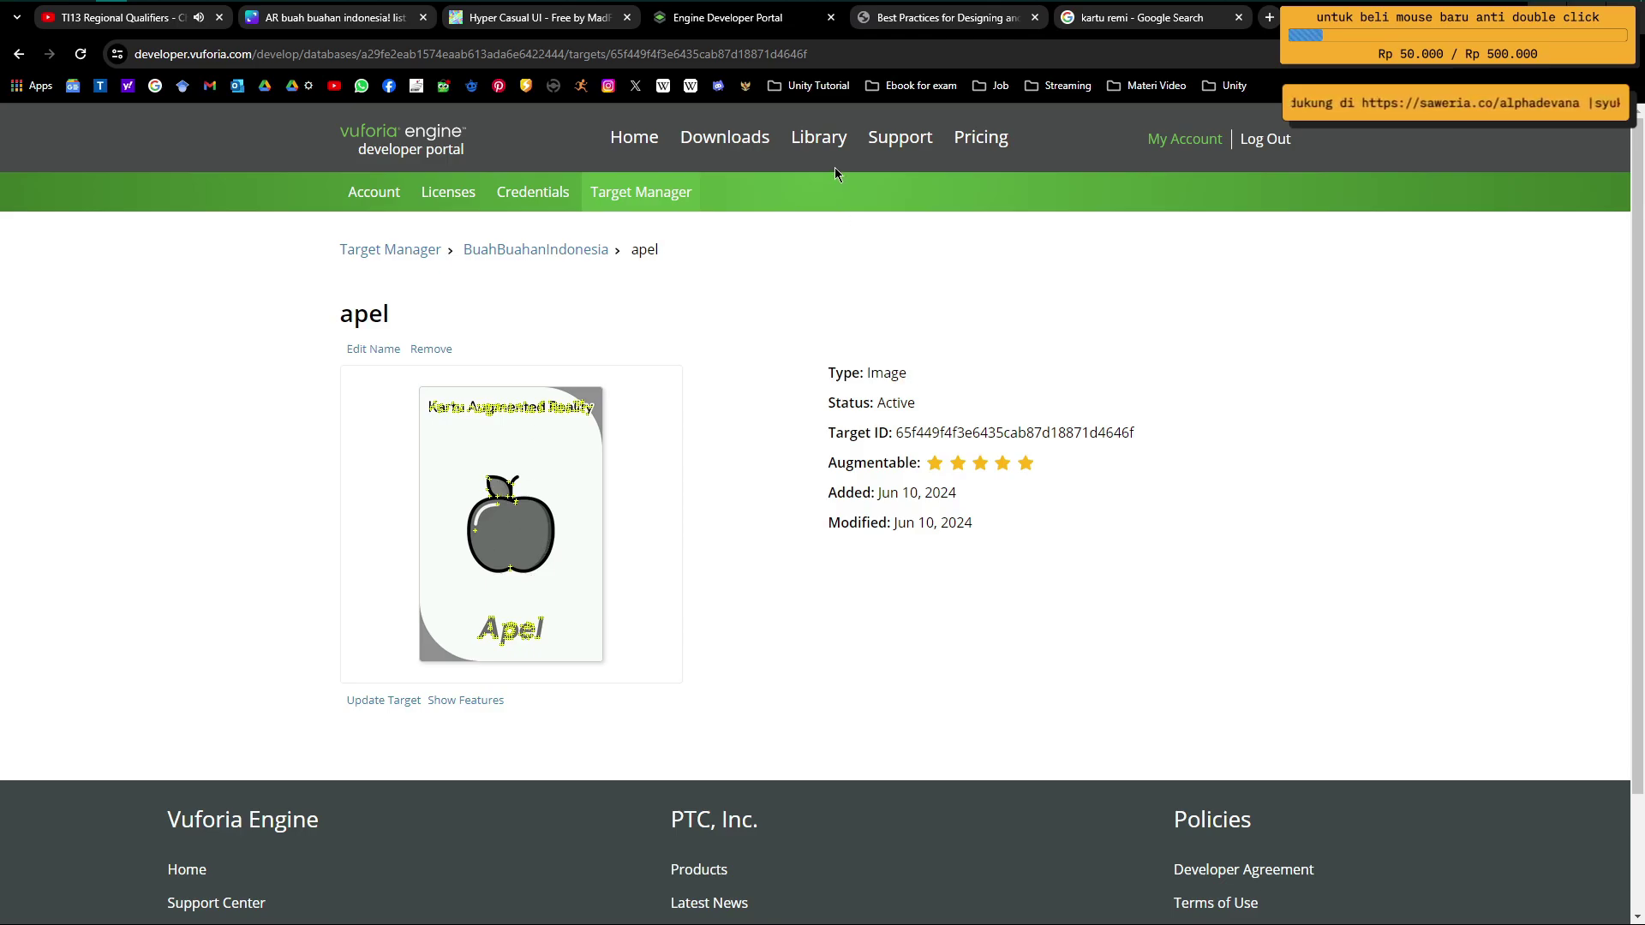
# Step: Read through the image-target Best Practices page, then return to the apel target page
pyautogui.click(930, 18)
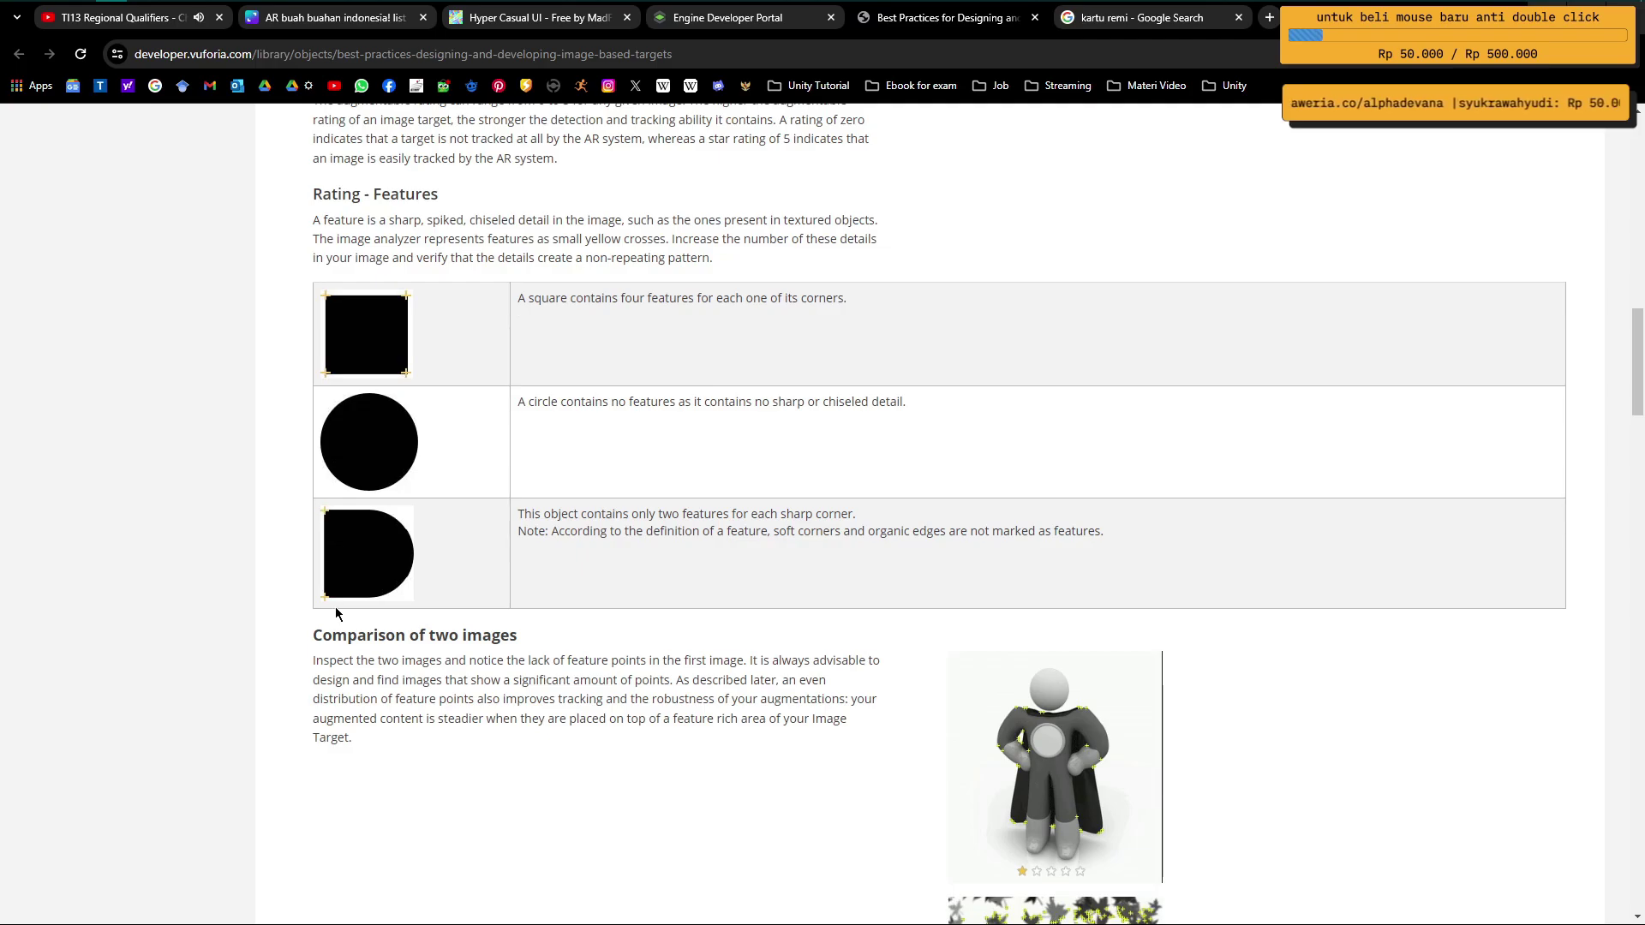
pyautogui.scroll(-3, 574, 539)
pyautogui.scroll(-2, 595, 530)
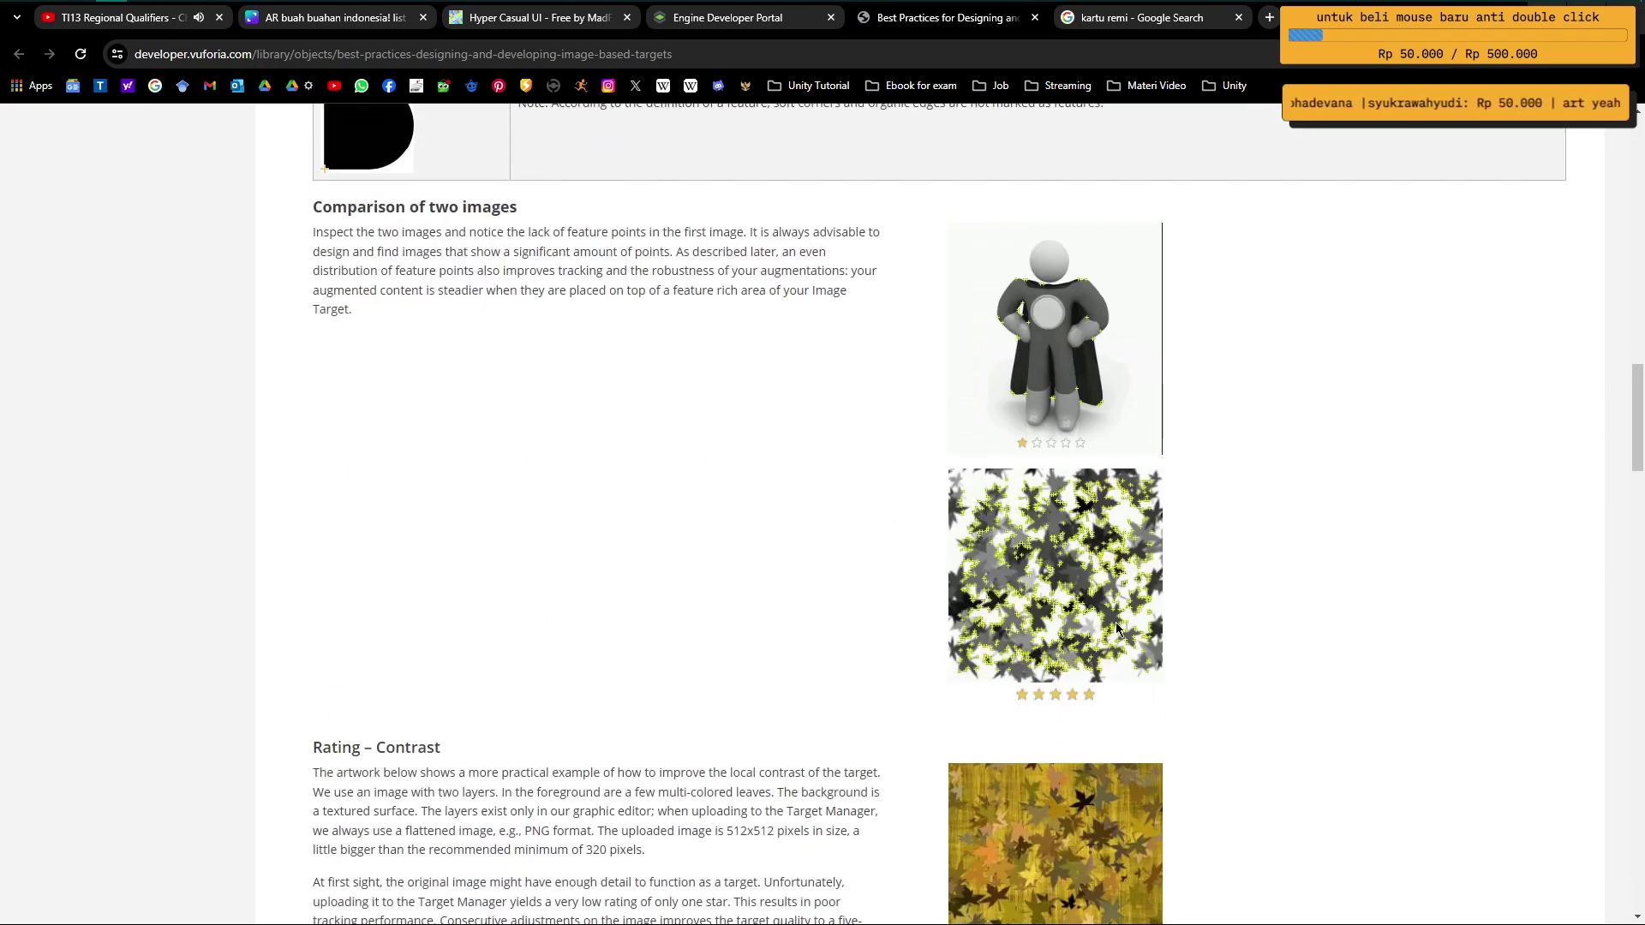
pyautogui.scroll(4, 840, 589)
pyautogui.click(759, 21)
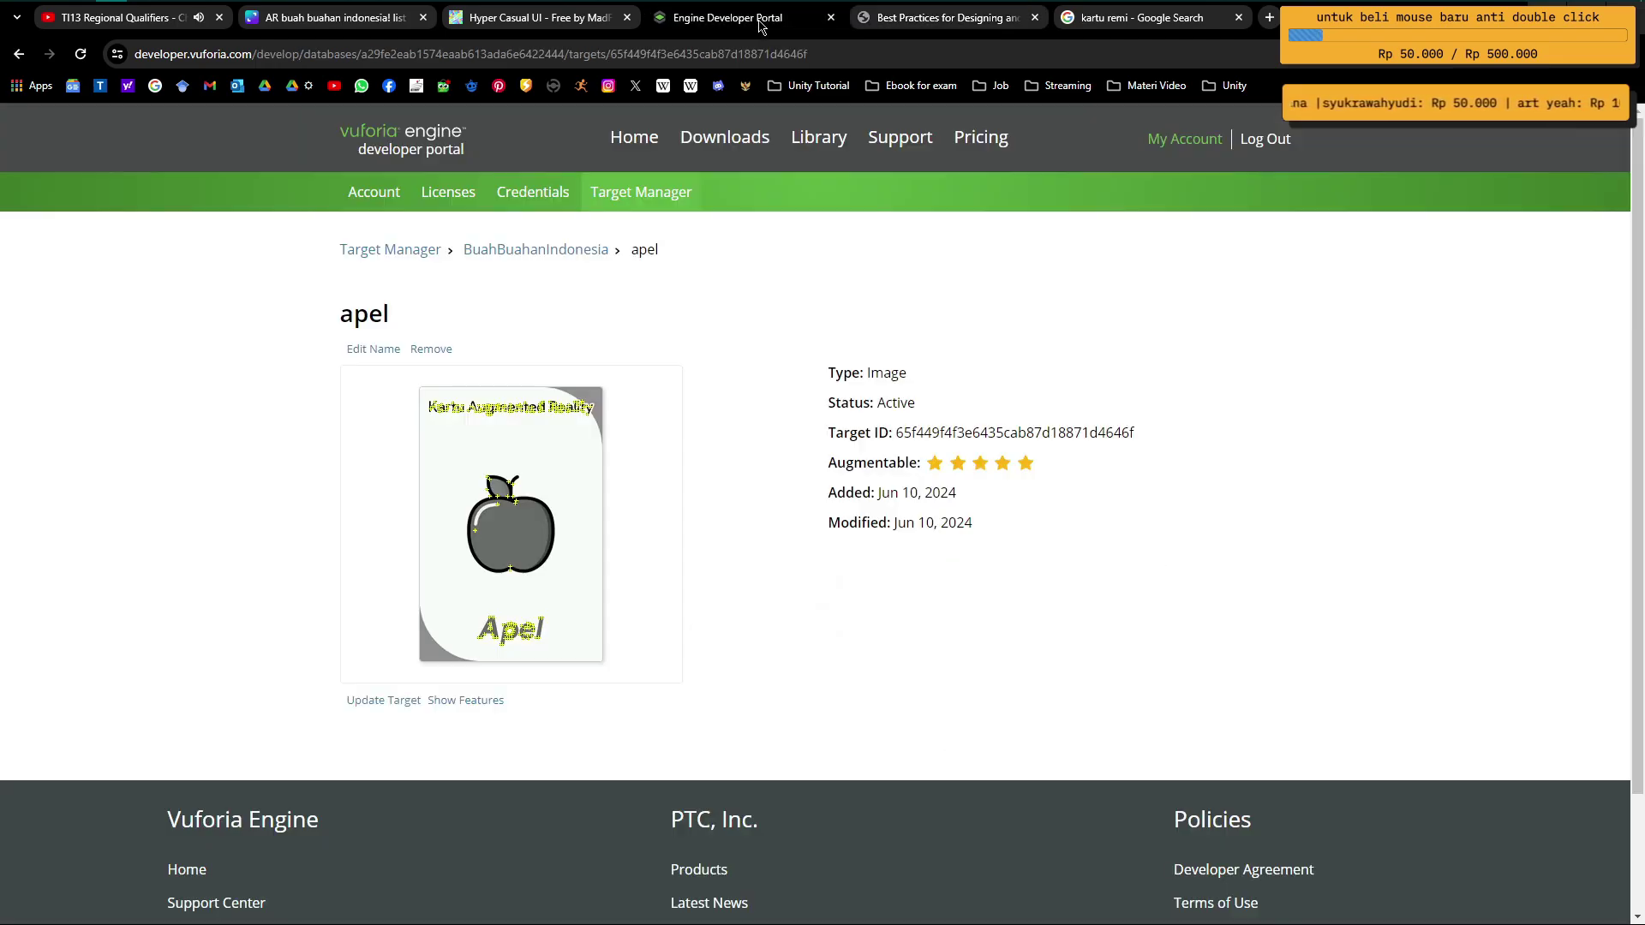
# Step: Inspect the jeruk target's feature points, then go back to the BuahBuahanIndonesia target list
pyautogui.click(464, 255)
pyautogui.scroll(-2, 490, 593)
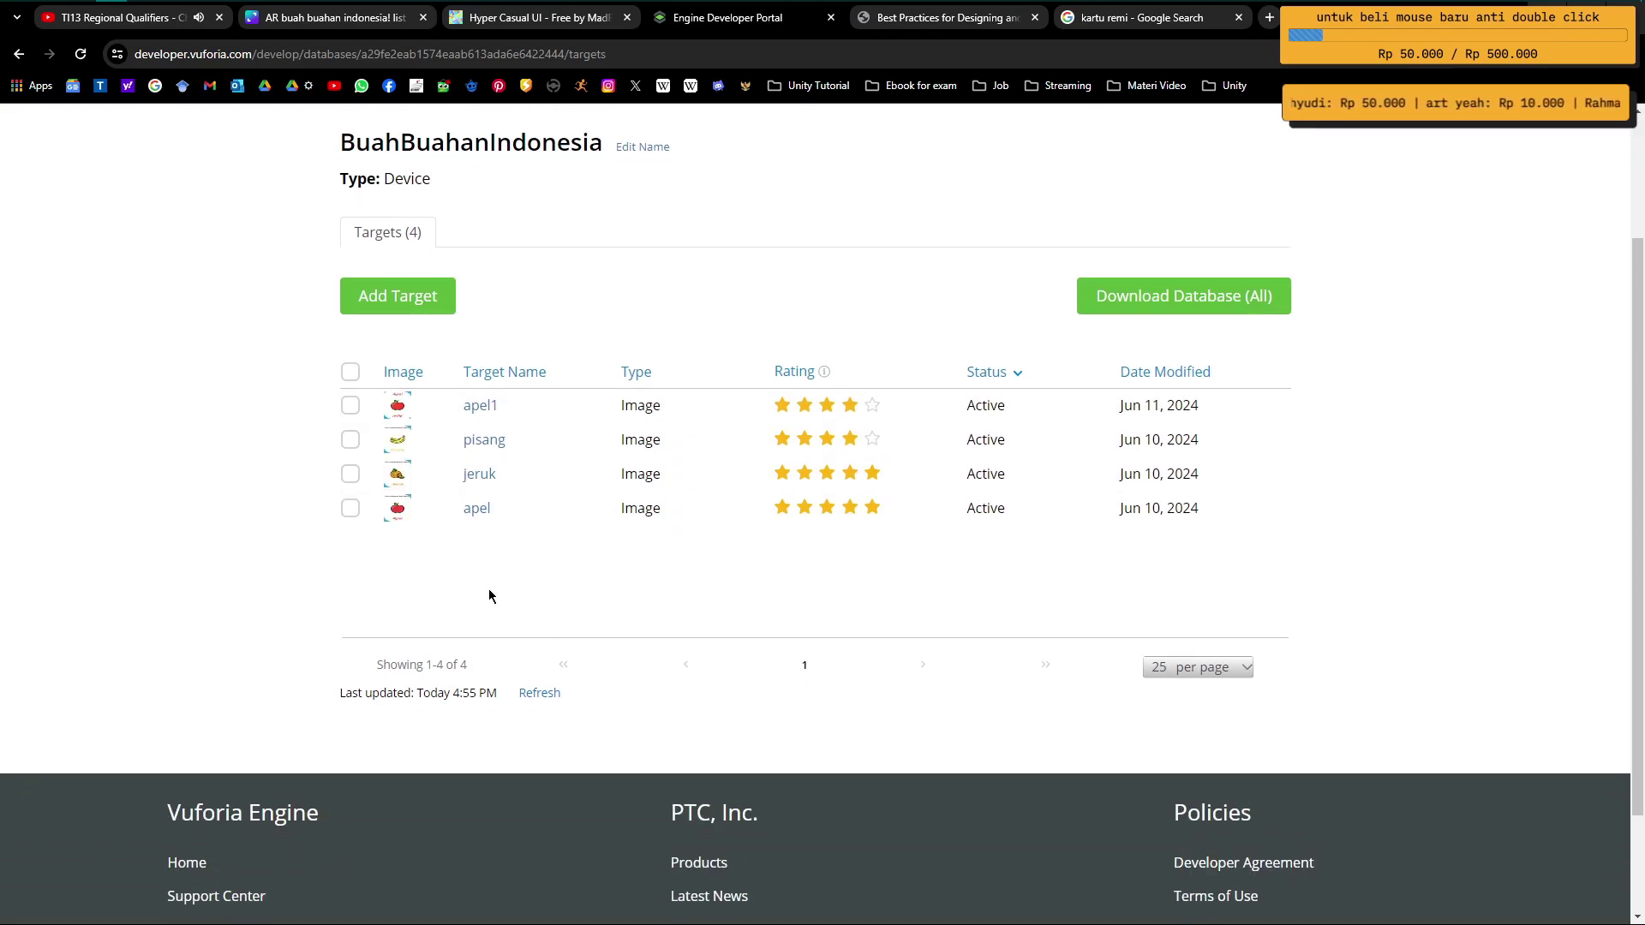
pyautogui.click(479, 474)
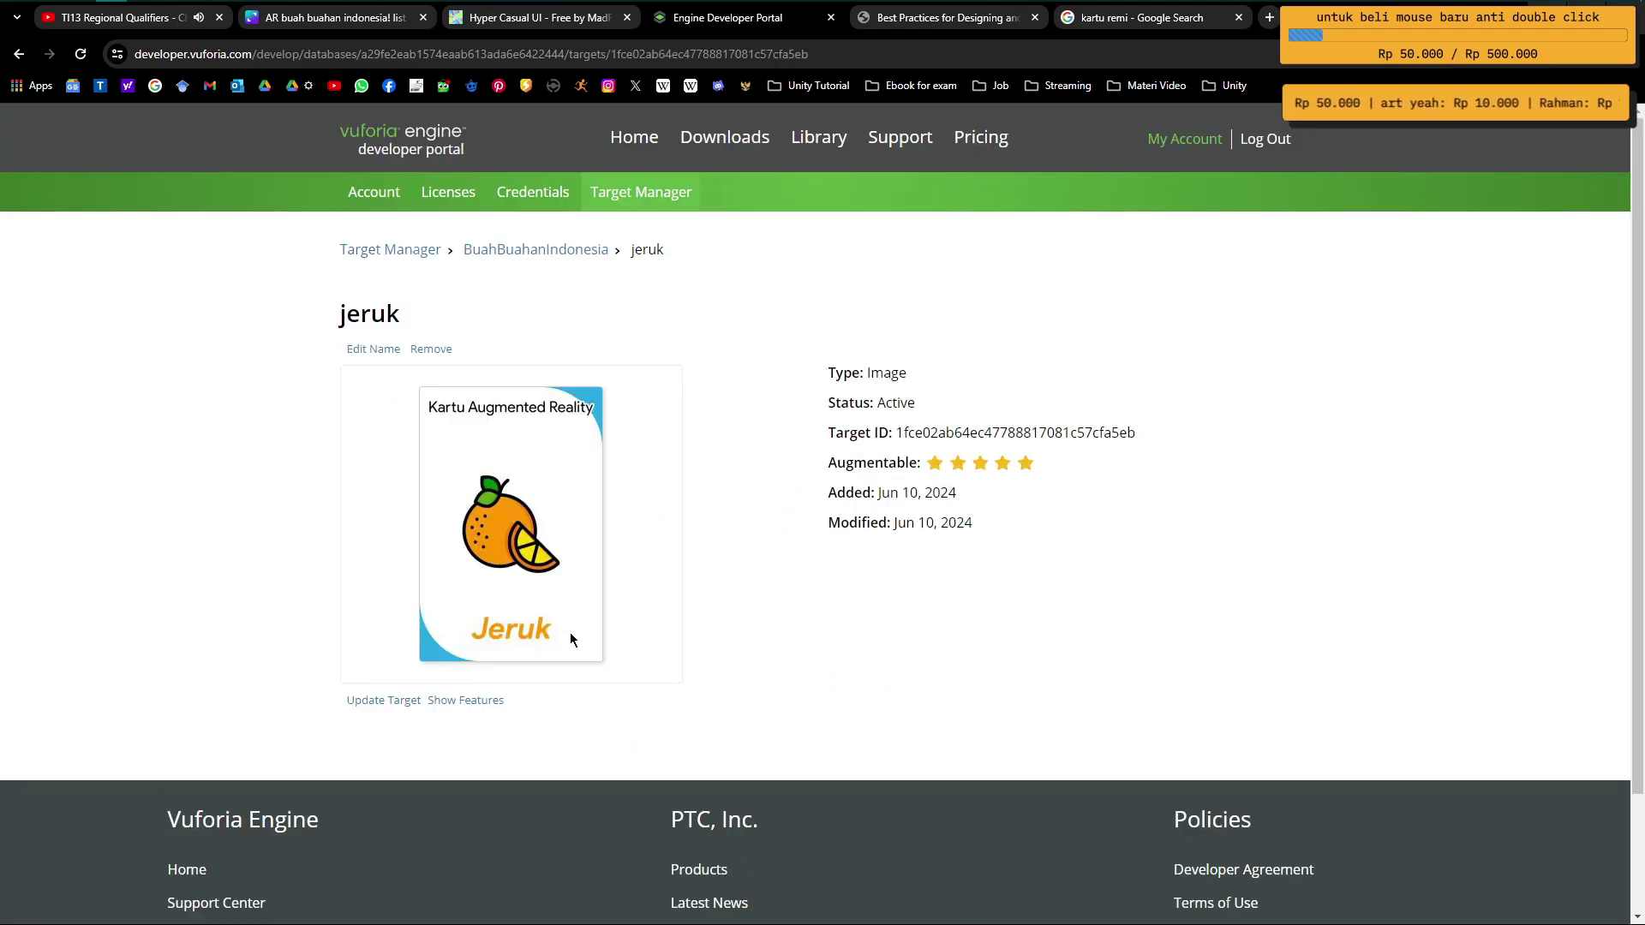
pyautogui.click(465, 700)
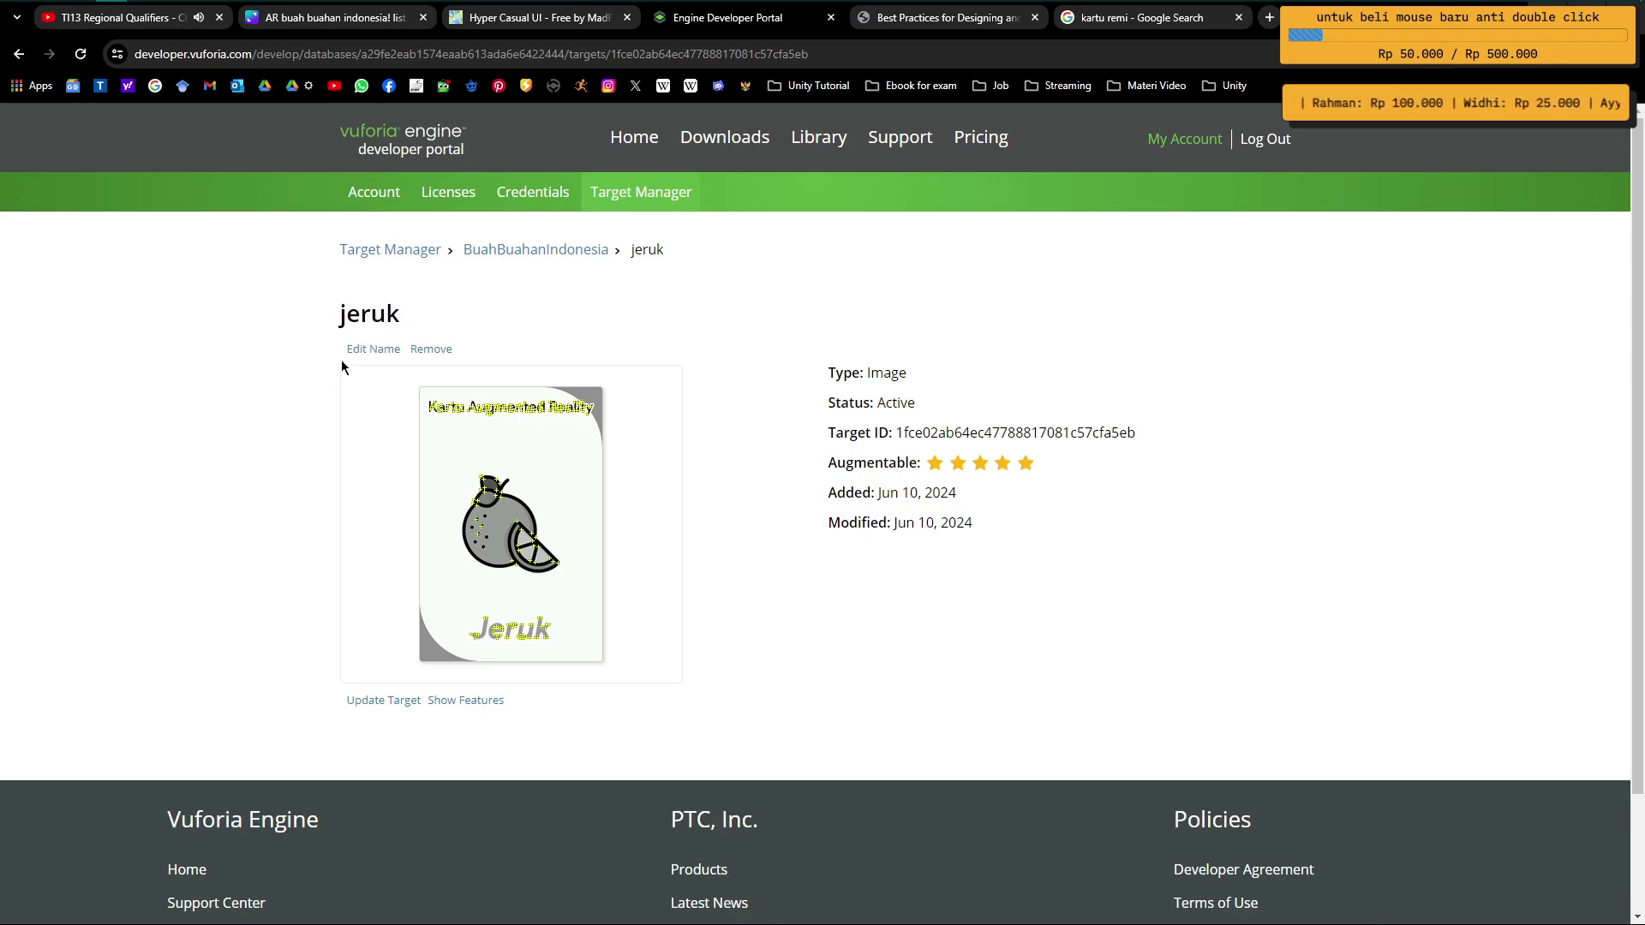
pyautogui.click(568, 249)
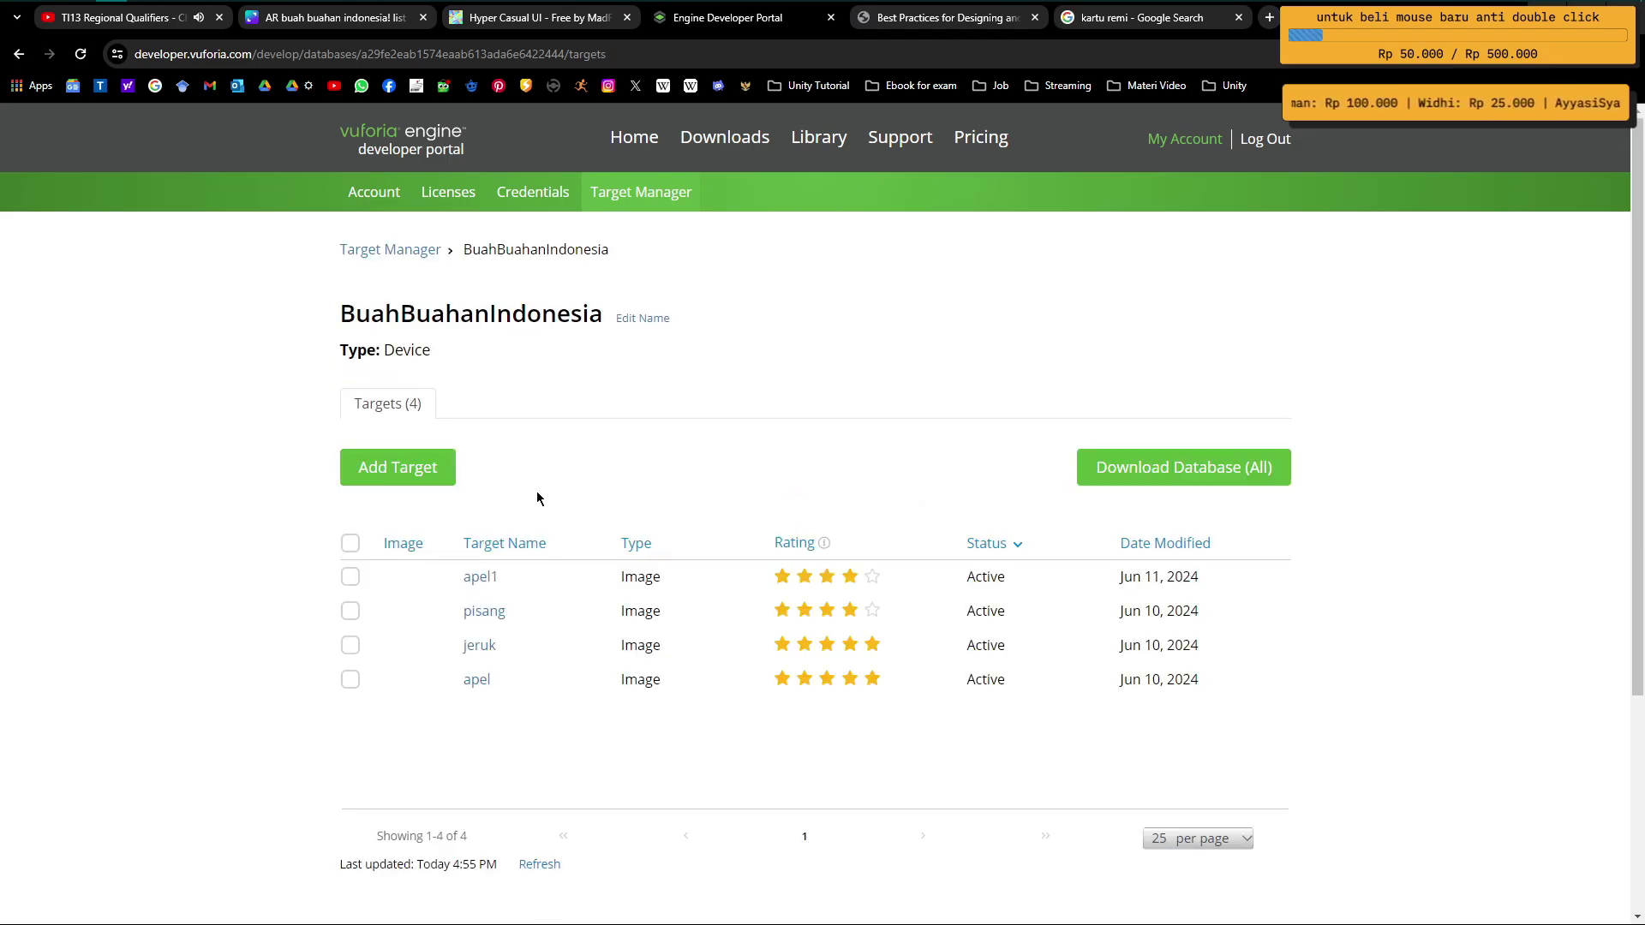
pyautogui.scroll(-1, 543, 499)
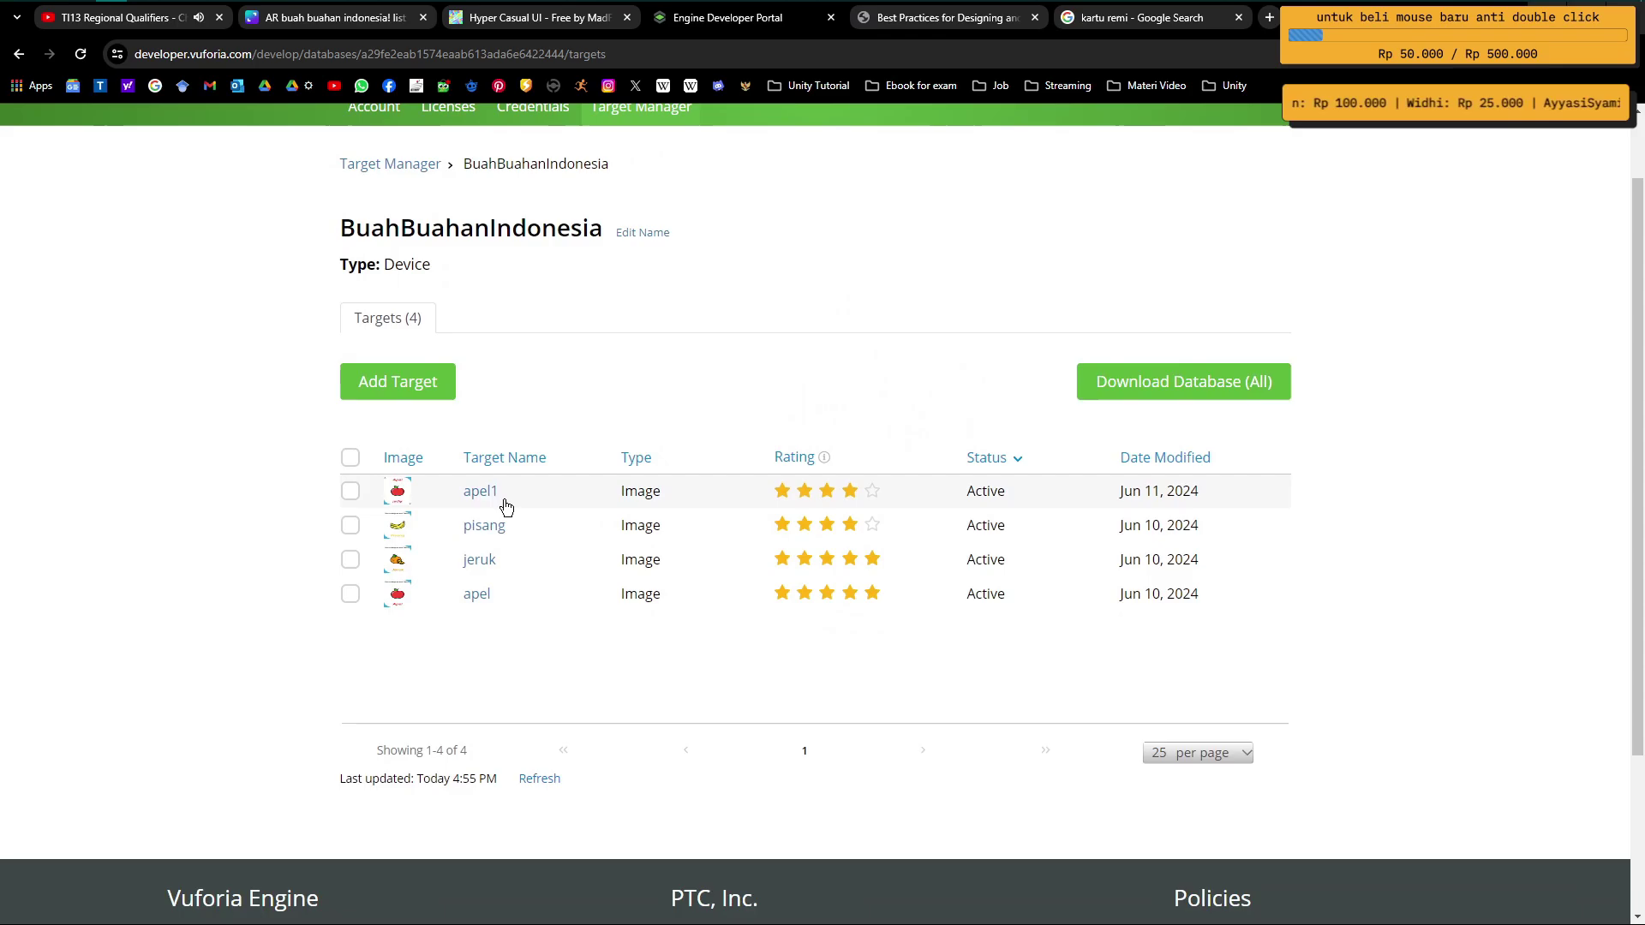
# Step: Review the ideal attributes table, highlighting 'Rich in detail', then bring up the Apel card in Photoshop
pyautogui.click(483, 493)
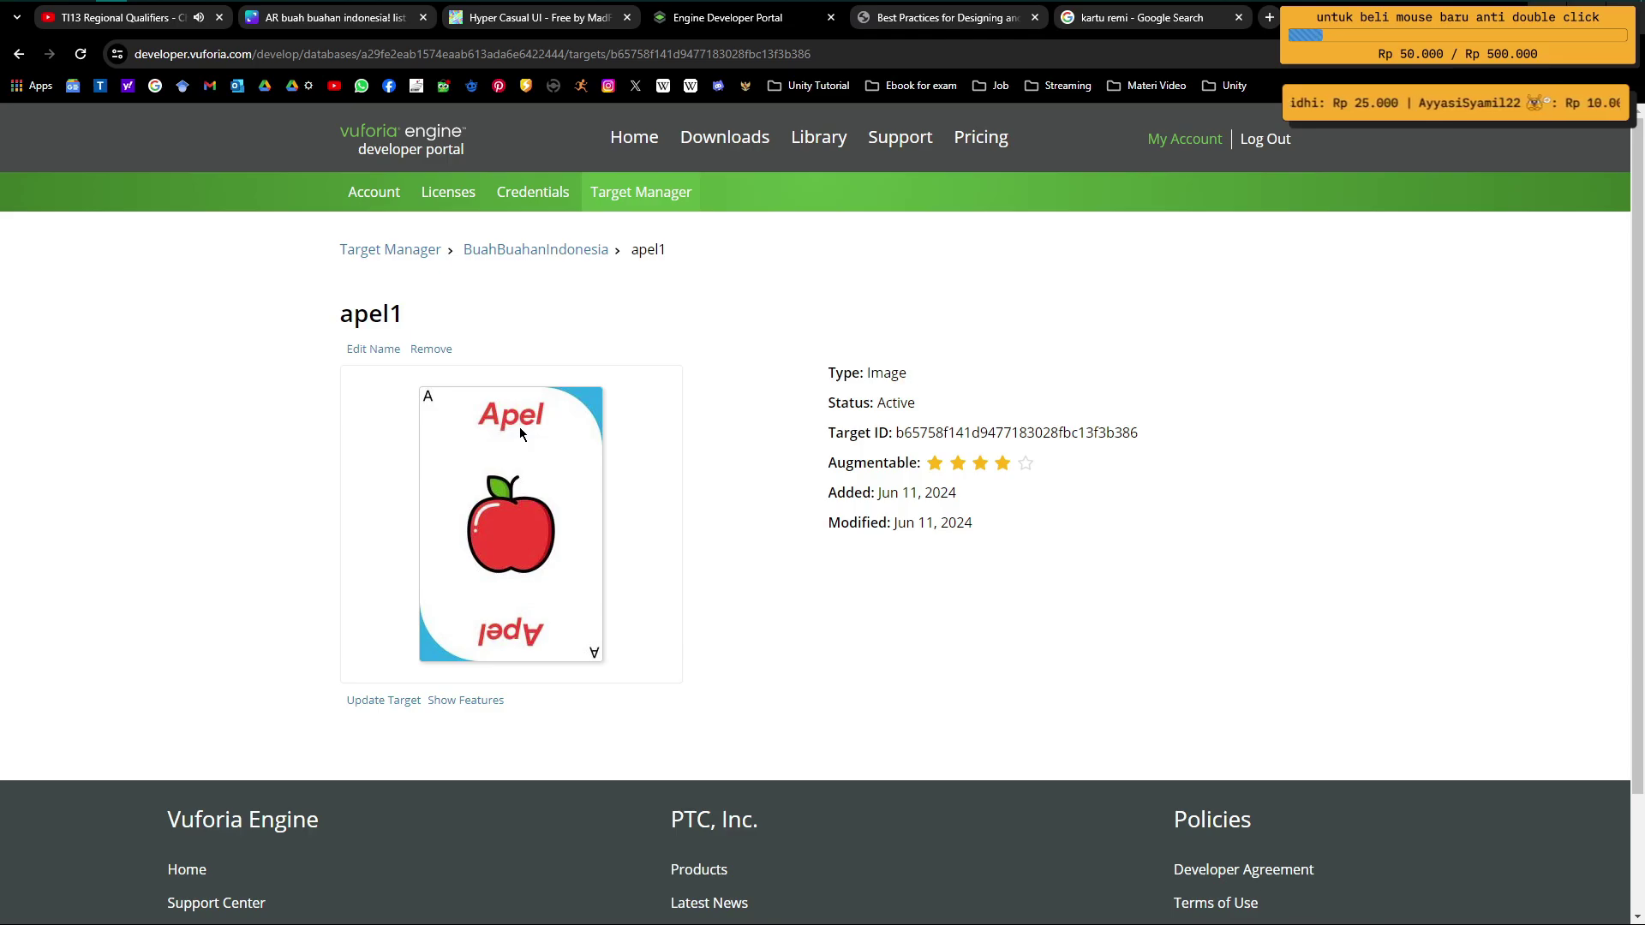
pyautogui.hotkey('ctrl', 'Tab')
pyautogui.hotkey('ctrl', 'Tab')
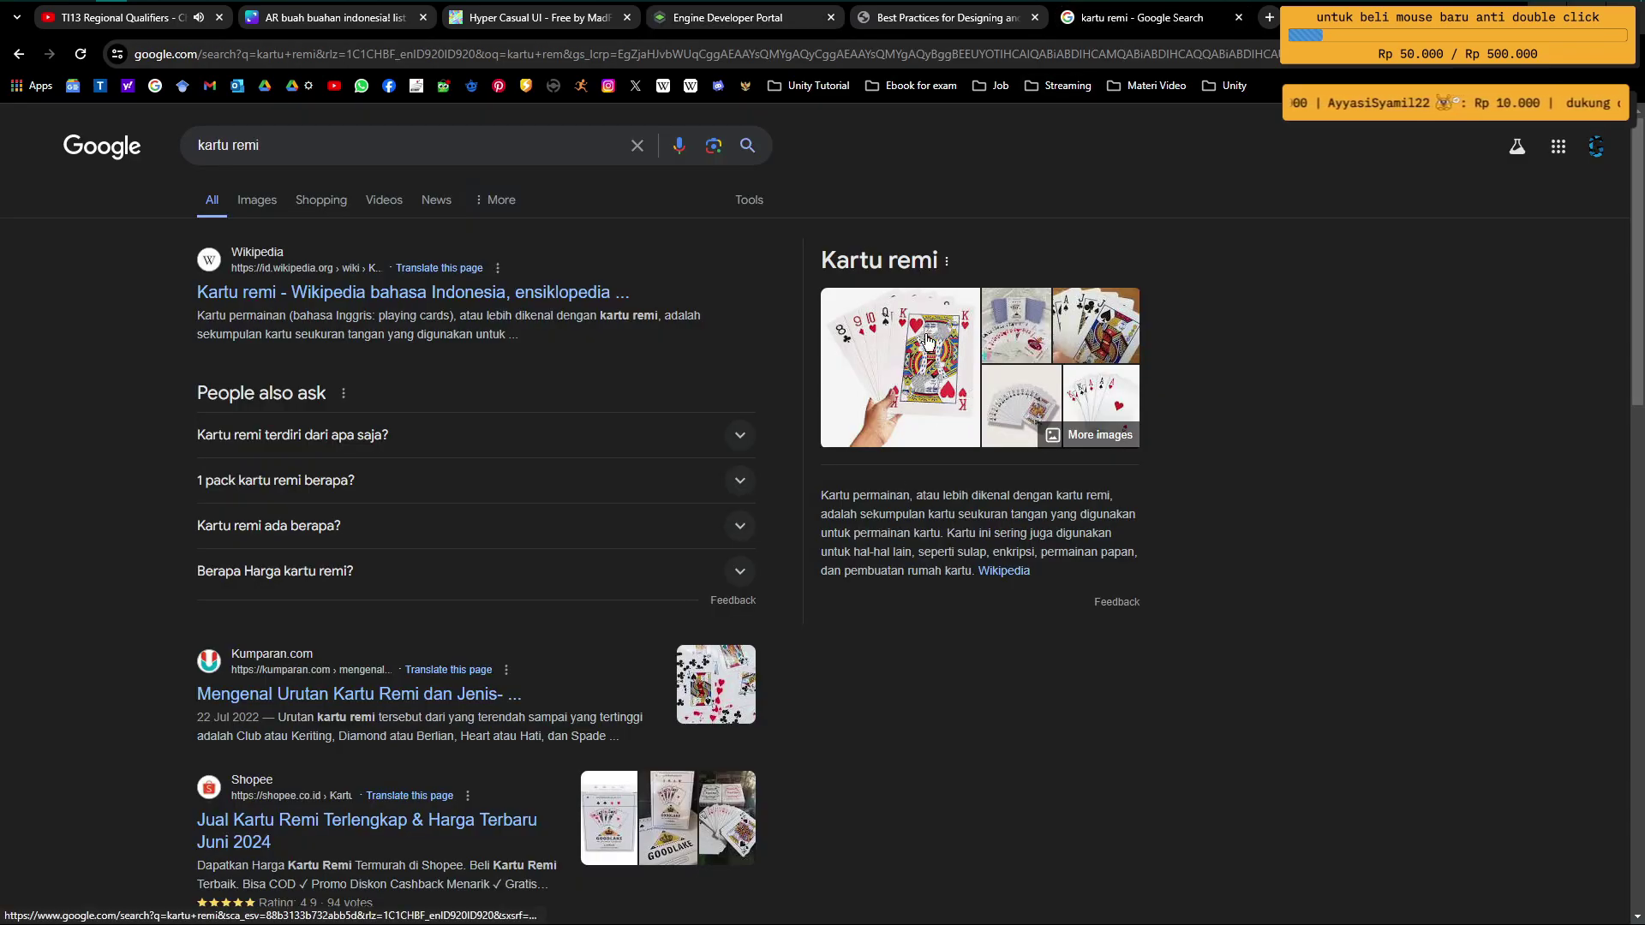
pyautogui.click(939, 29)
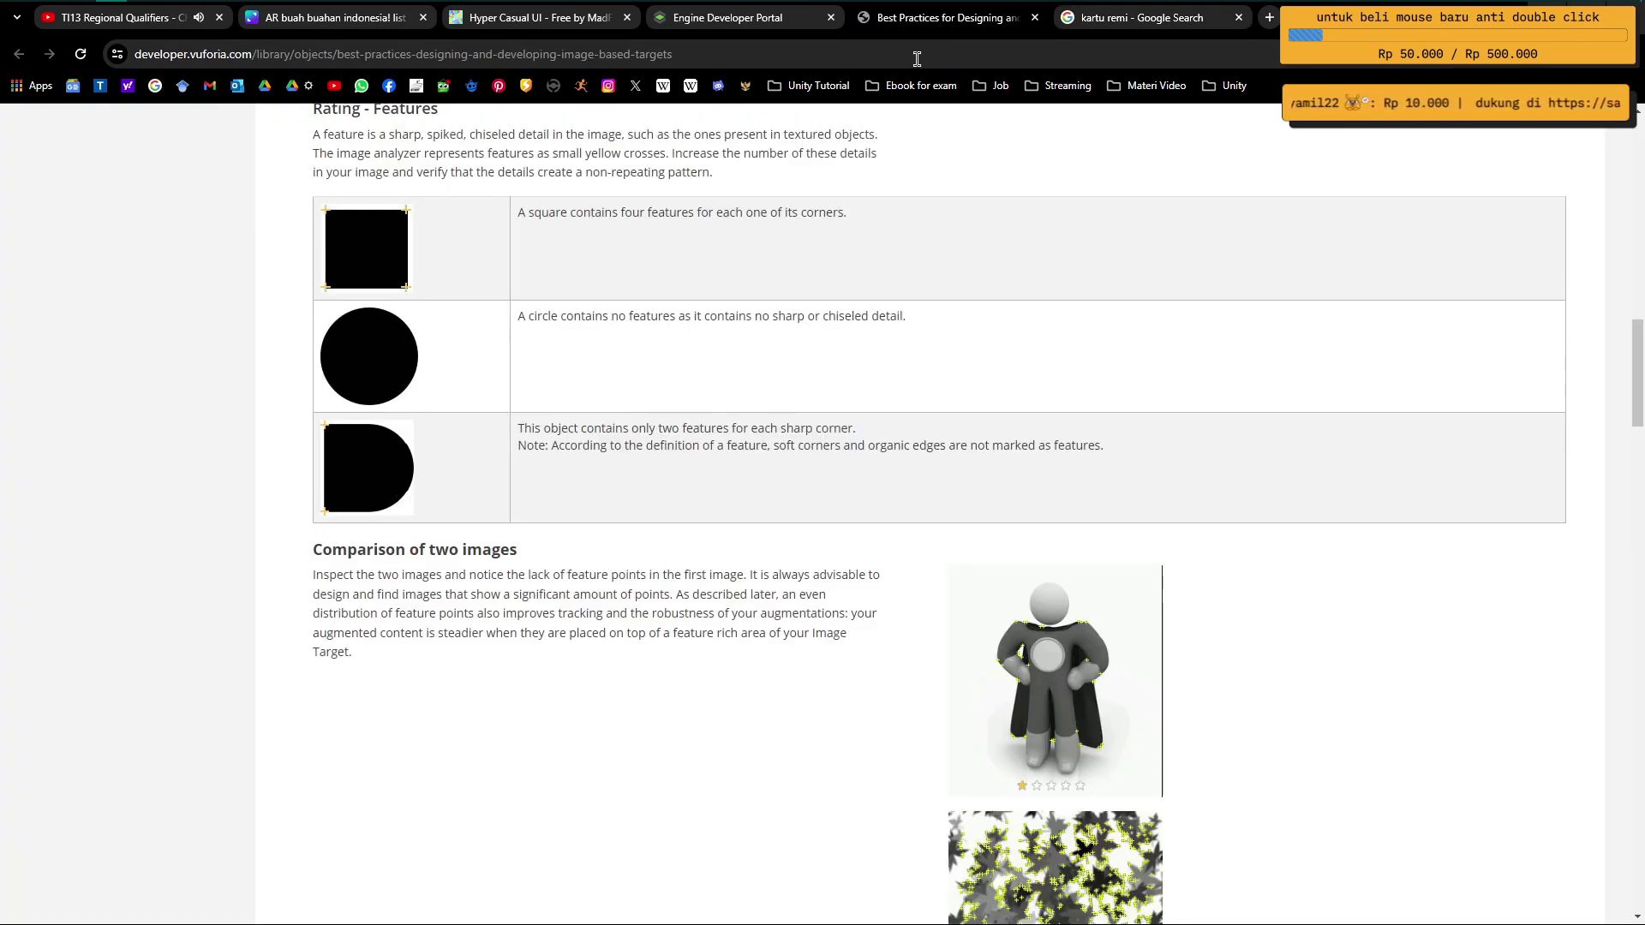
pyautogui.scroll(2, 776, 535)
pyautogui.scroll(4, 785, 531)
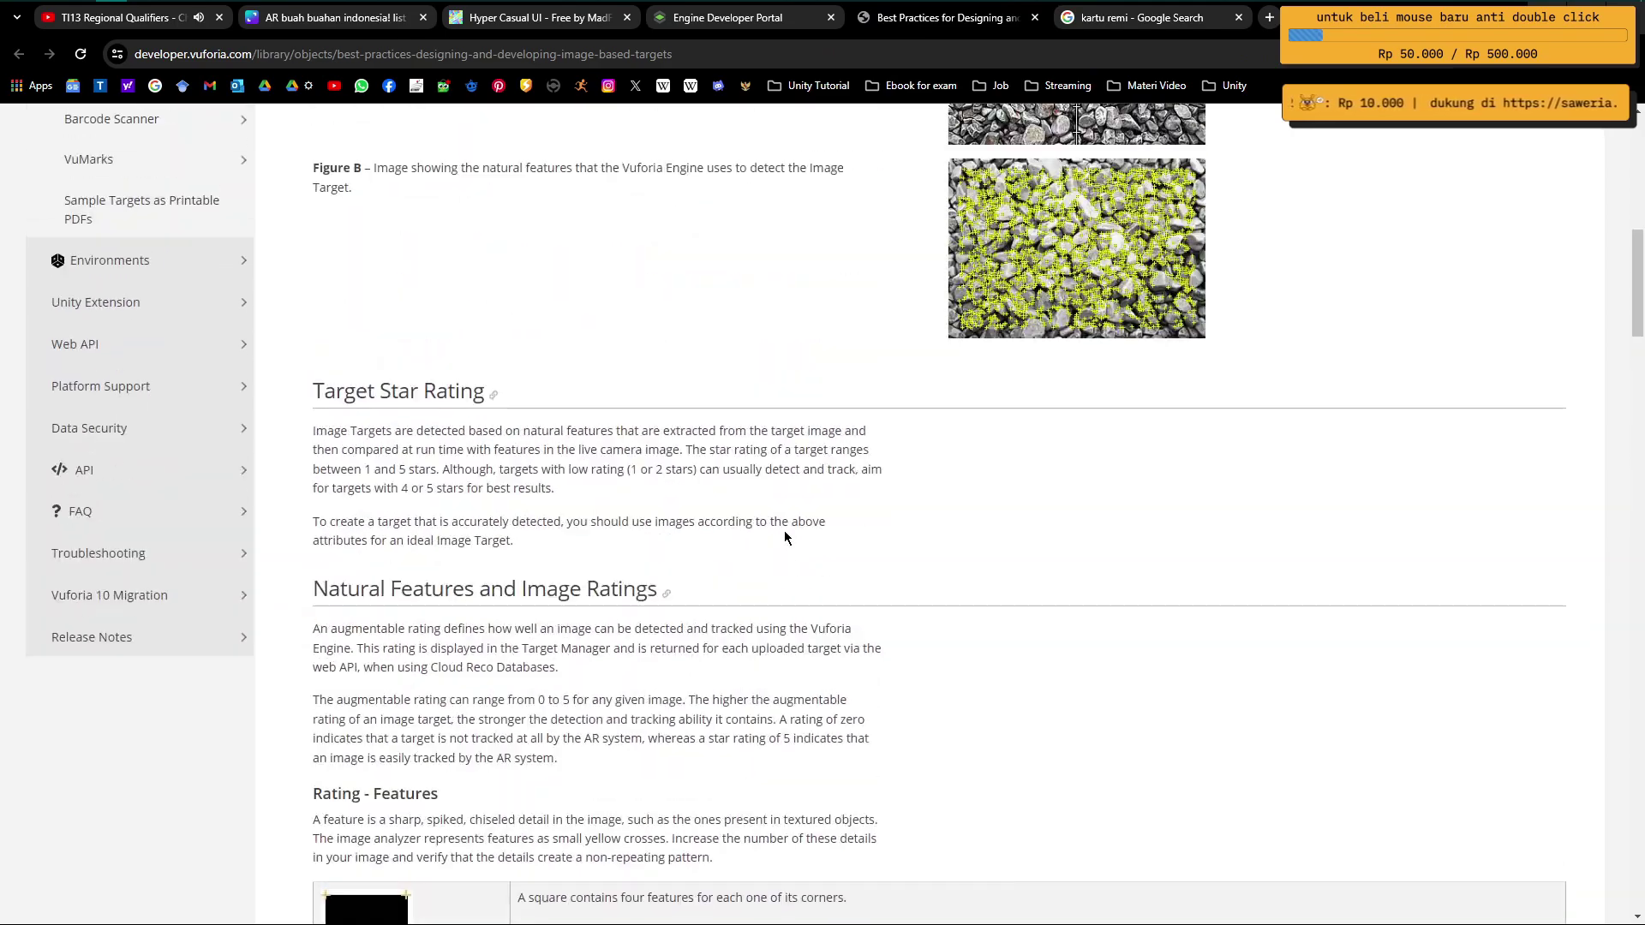
pyautogui.scroll(4, 788, 533)
pyautogui.scroll(2, 796, 538)
pyautogui.scroll(1, 795, 538)
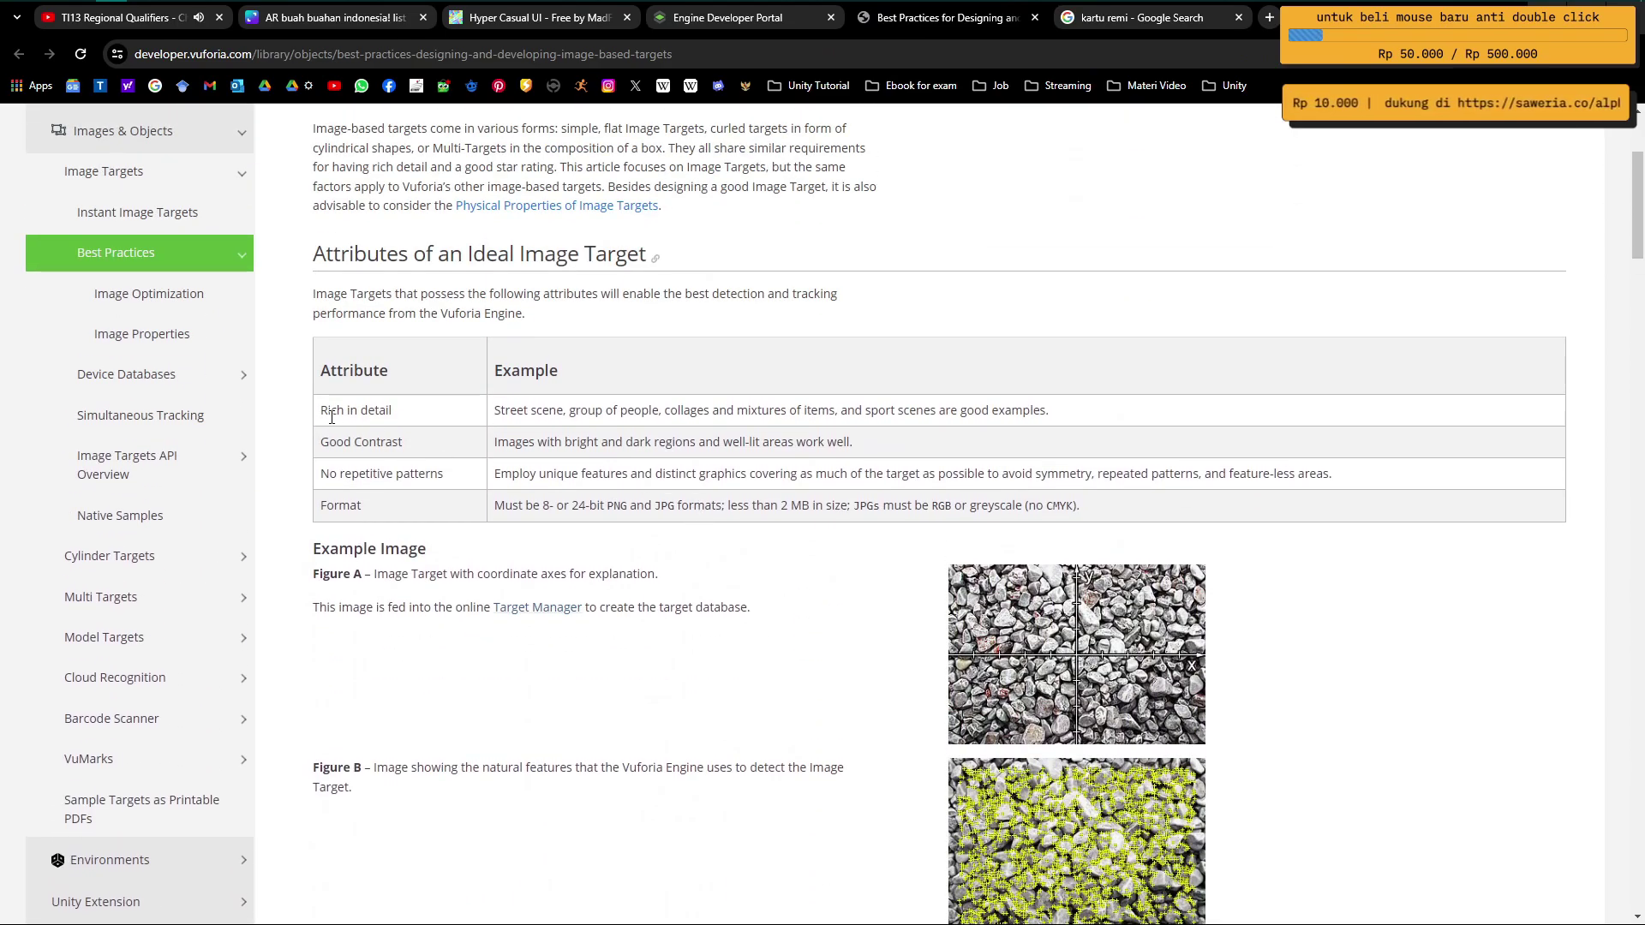
pyautogui.moveTo(320, 411); pyautogui.dragTo(400, 413)
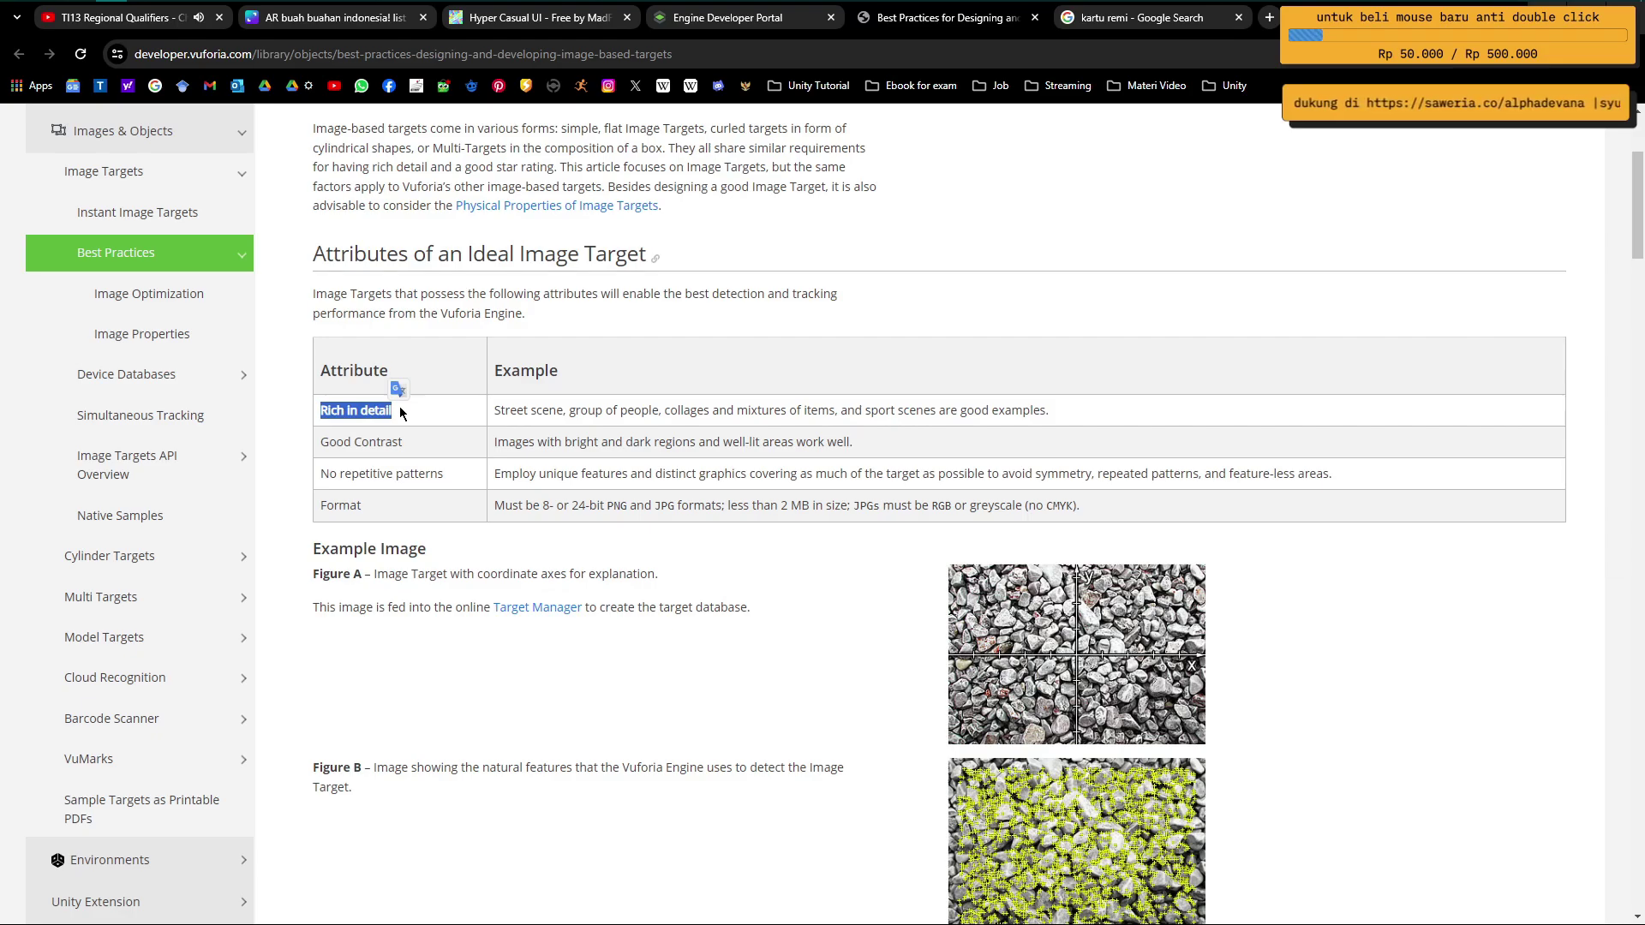
pyautogui.click(206, 5)
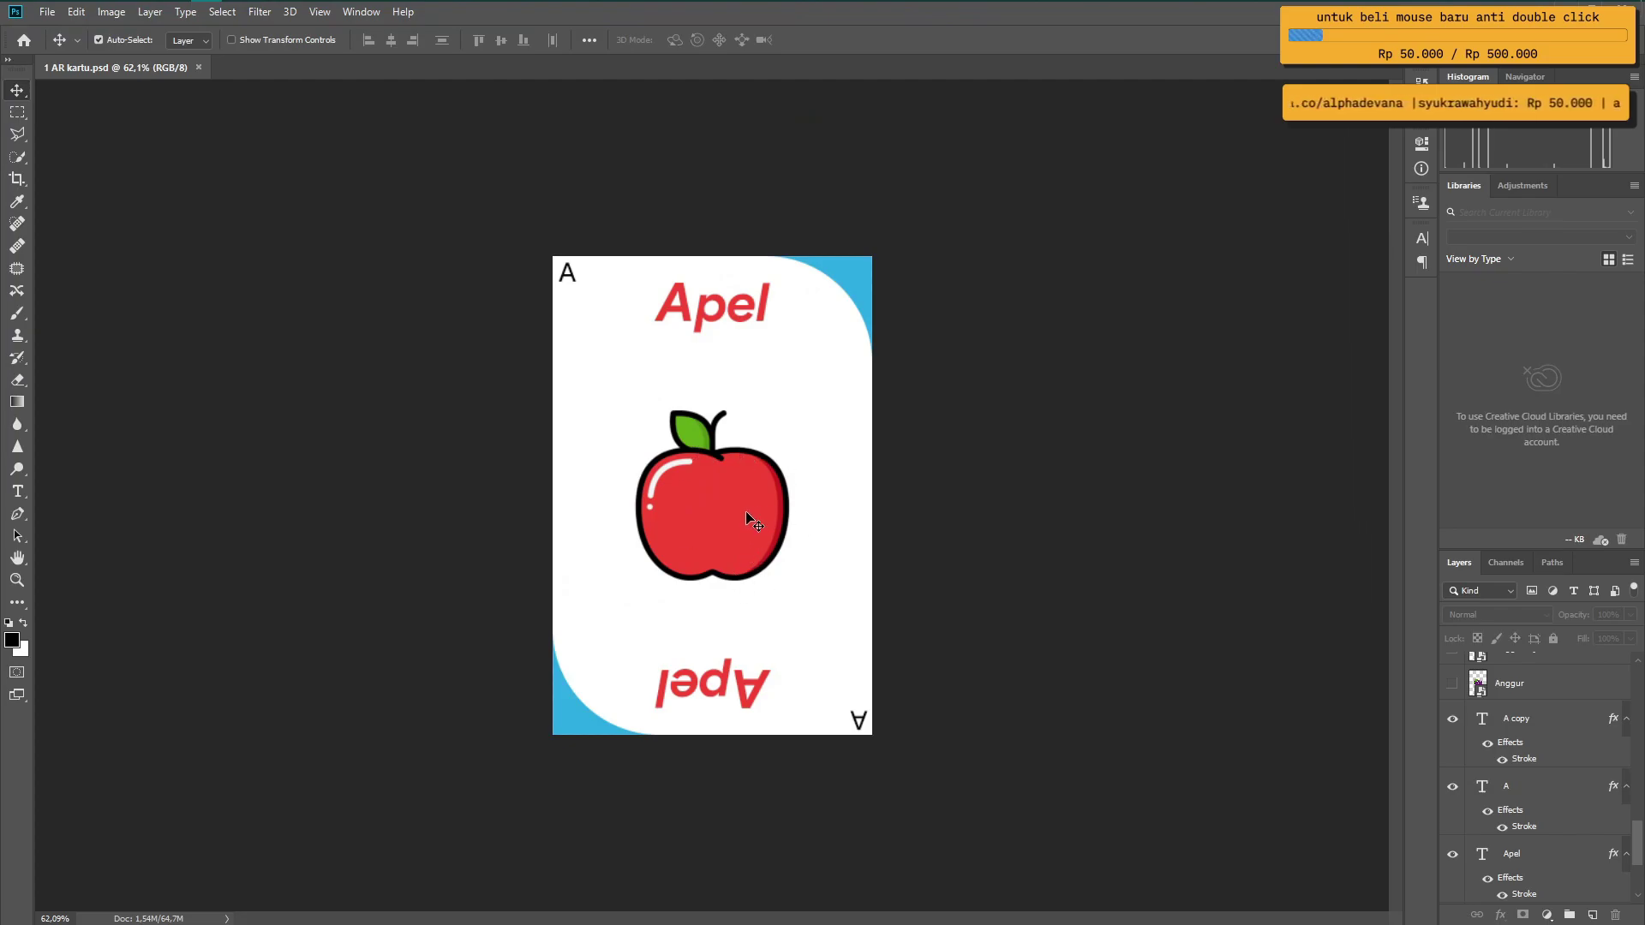
# Step: Go from Photoshop back to the browser's four-star apel1 target page in the Vuforia portal
pyautogui.moveTo(173, 9)
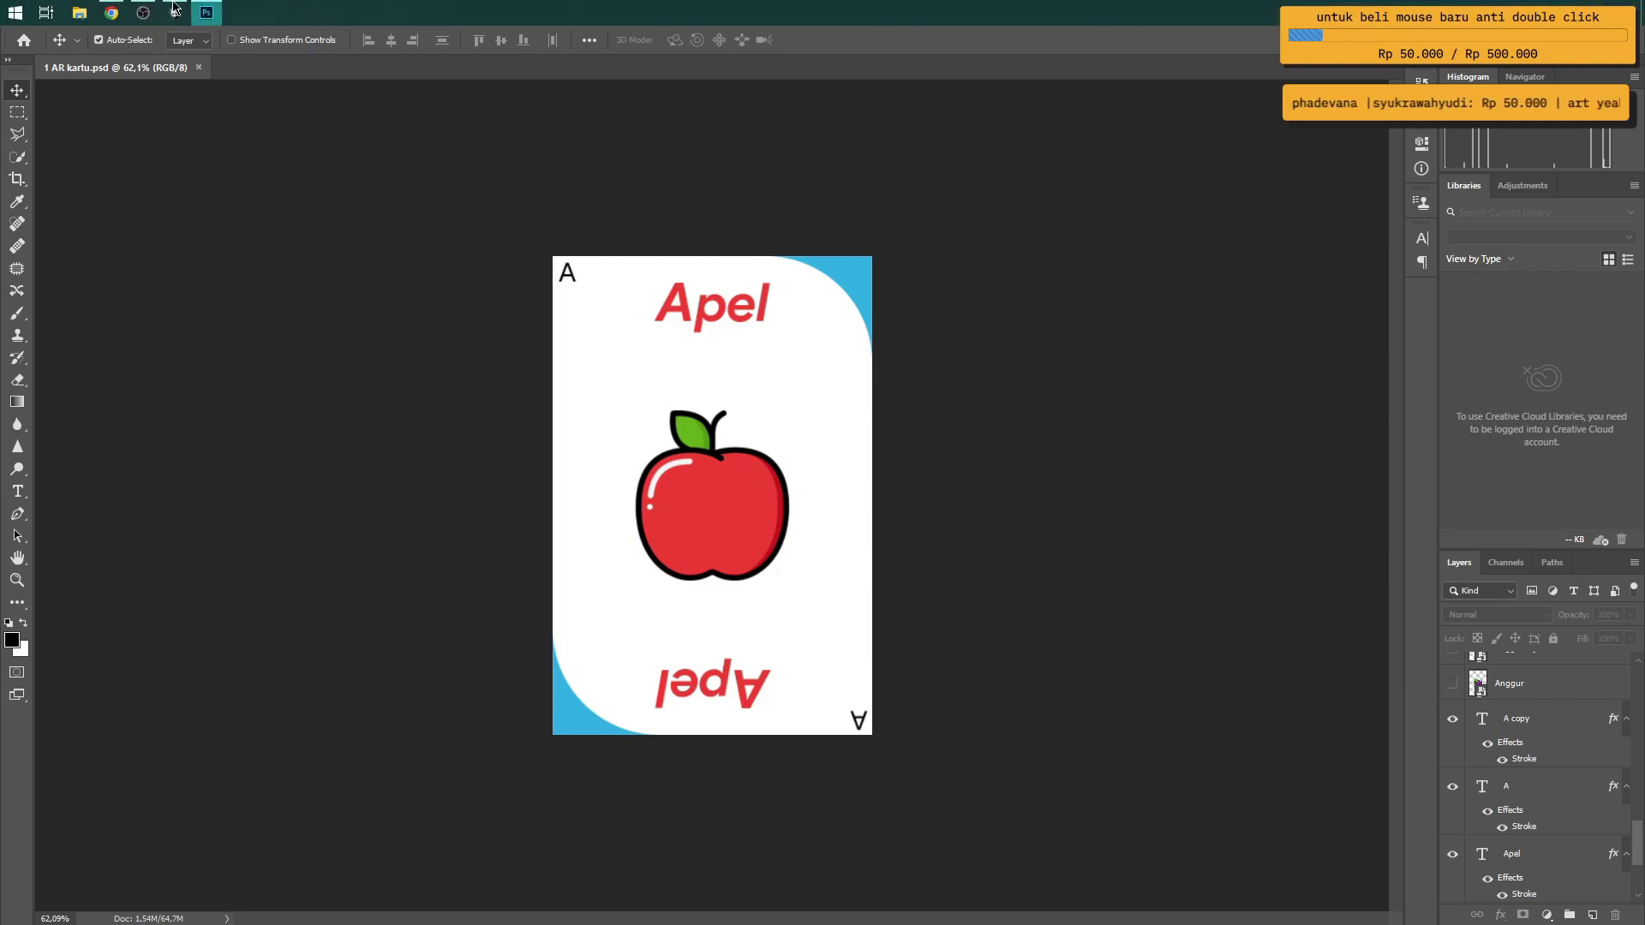
pyautogui.click(111, 12)
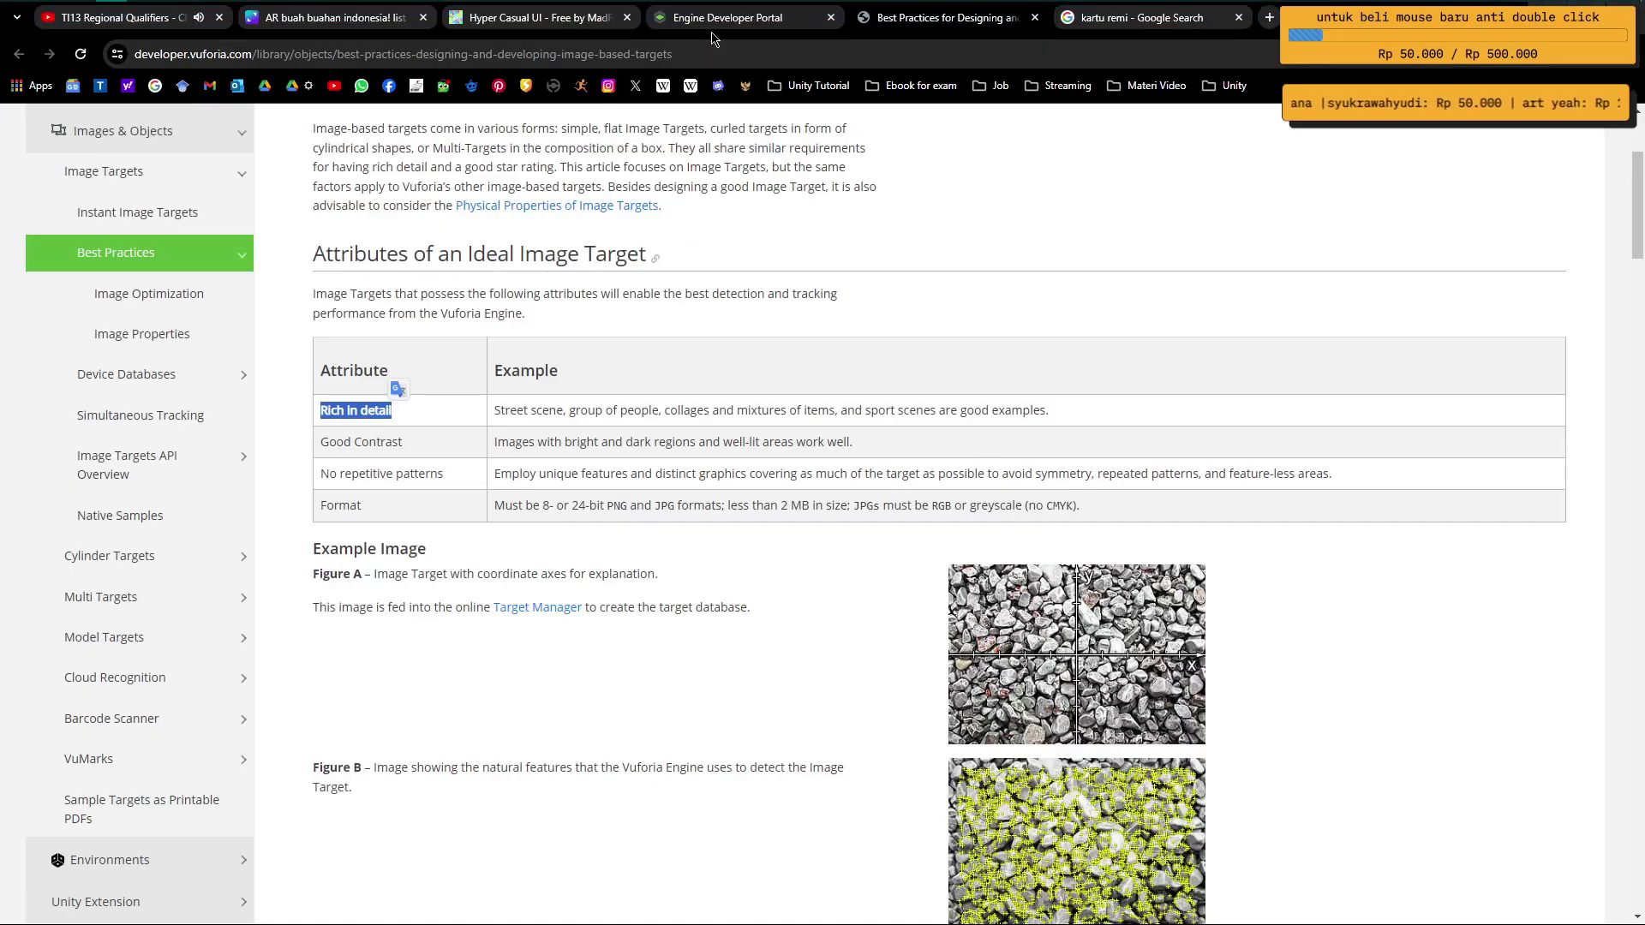
pyautogui.click(563, 29)
pyautogui.click(305, 19)
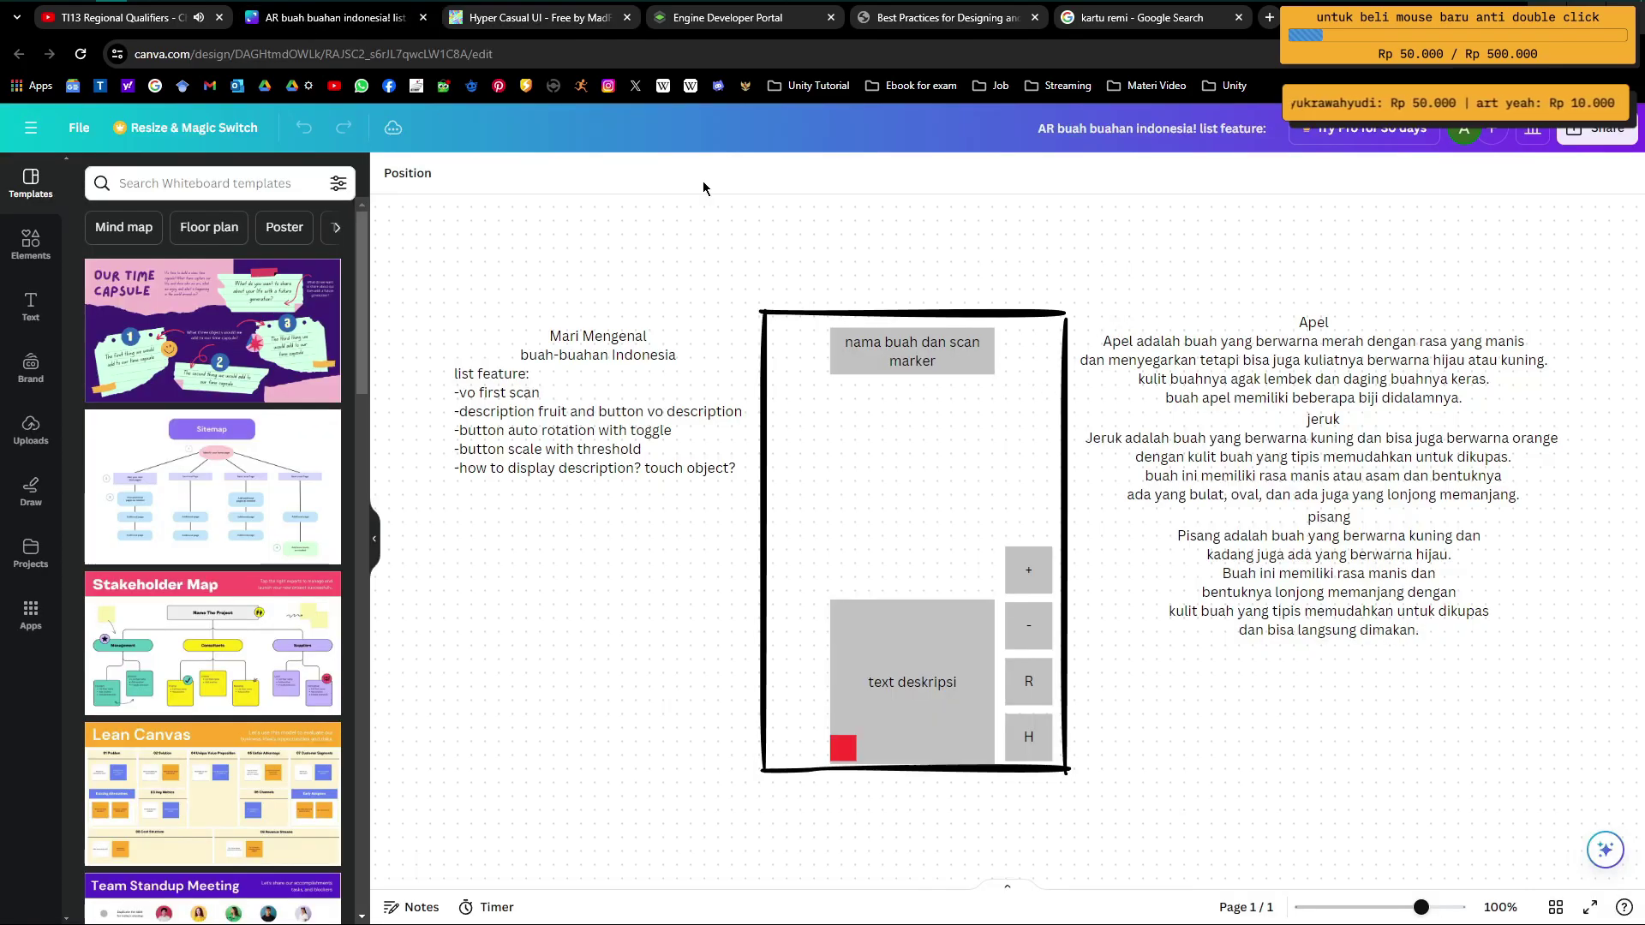
pyautogui.click(733, 26)
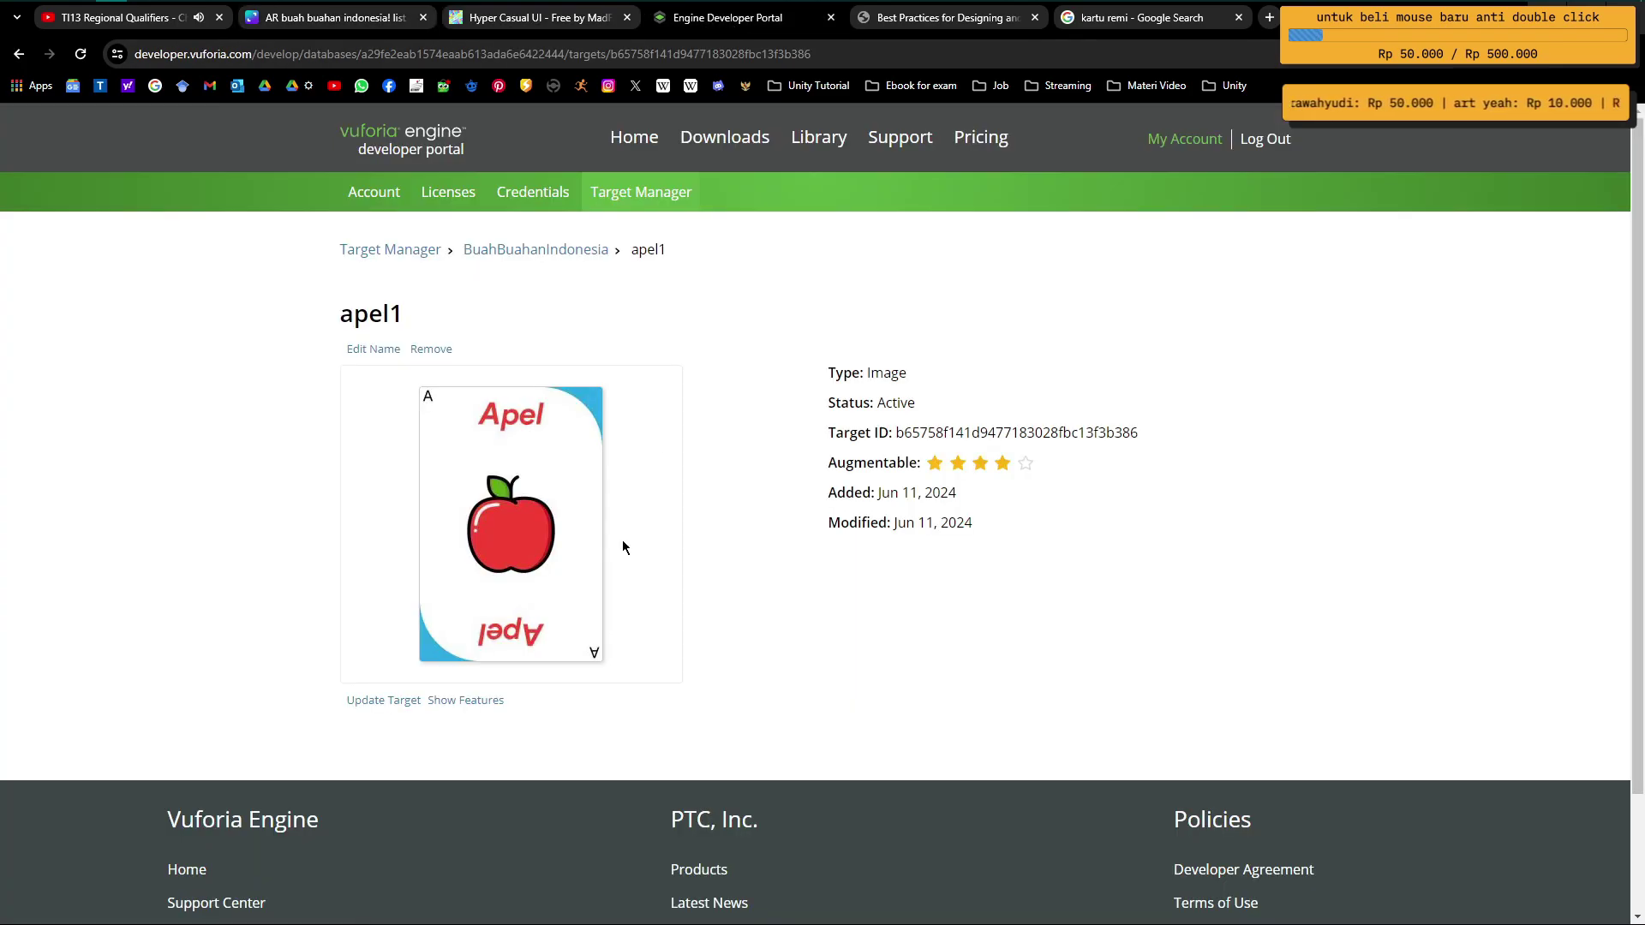
# Step: Display apel1's feature points on its card image, then return to the Unity editor
pyautogui.click(486, 703)
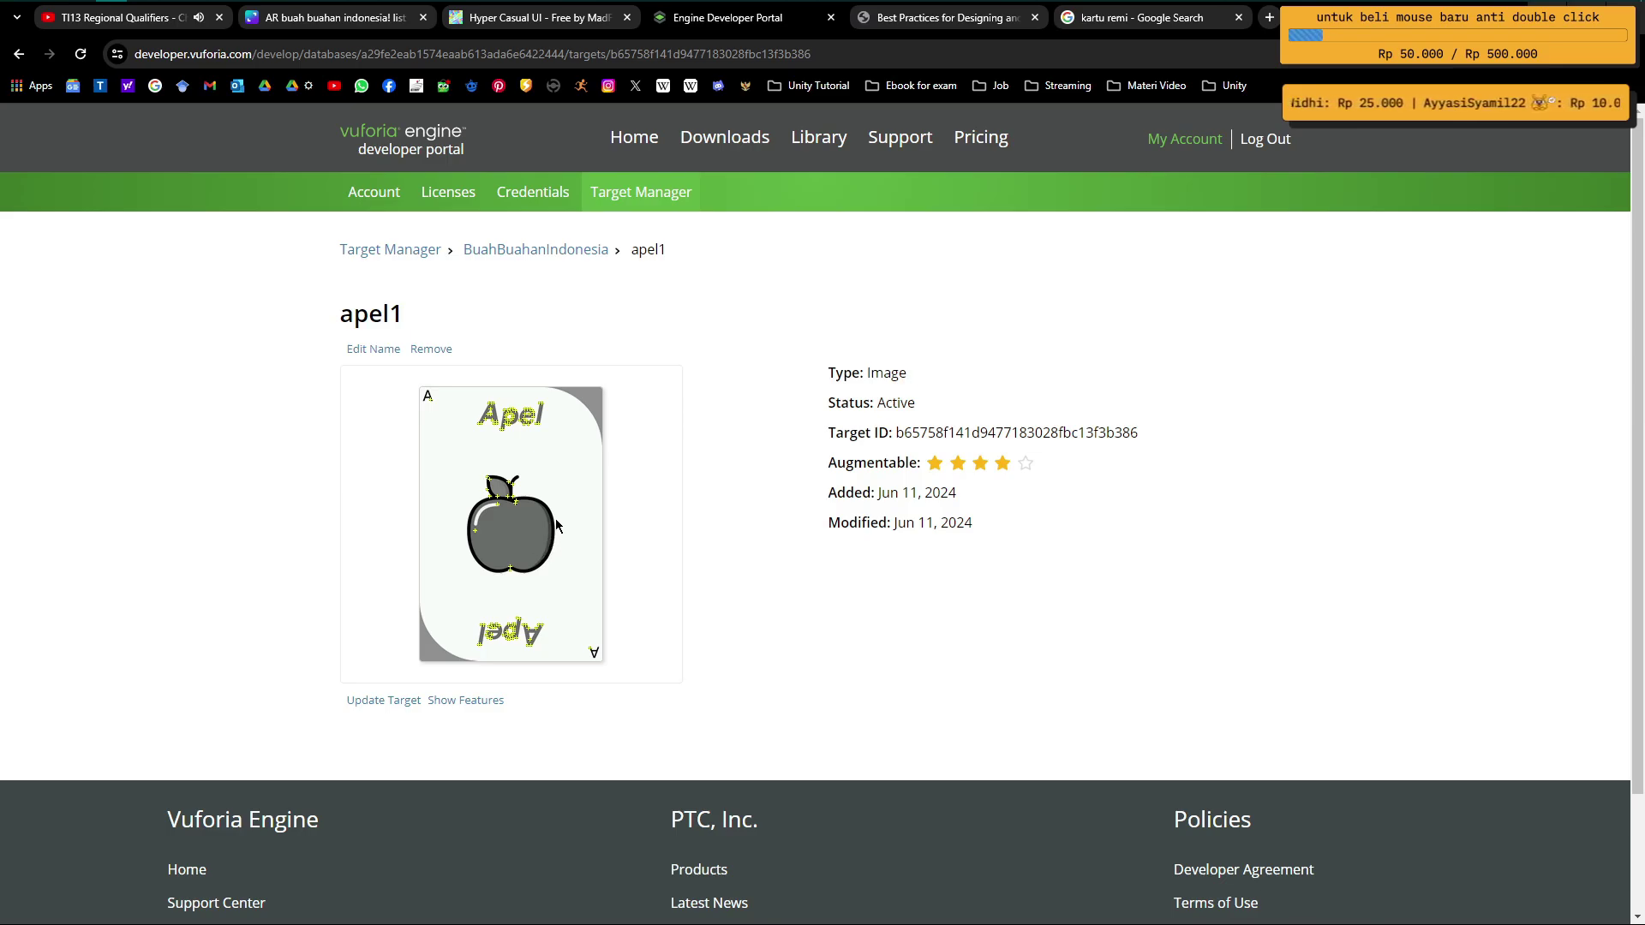
pyautogui.moveTo(369, 2)
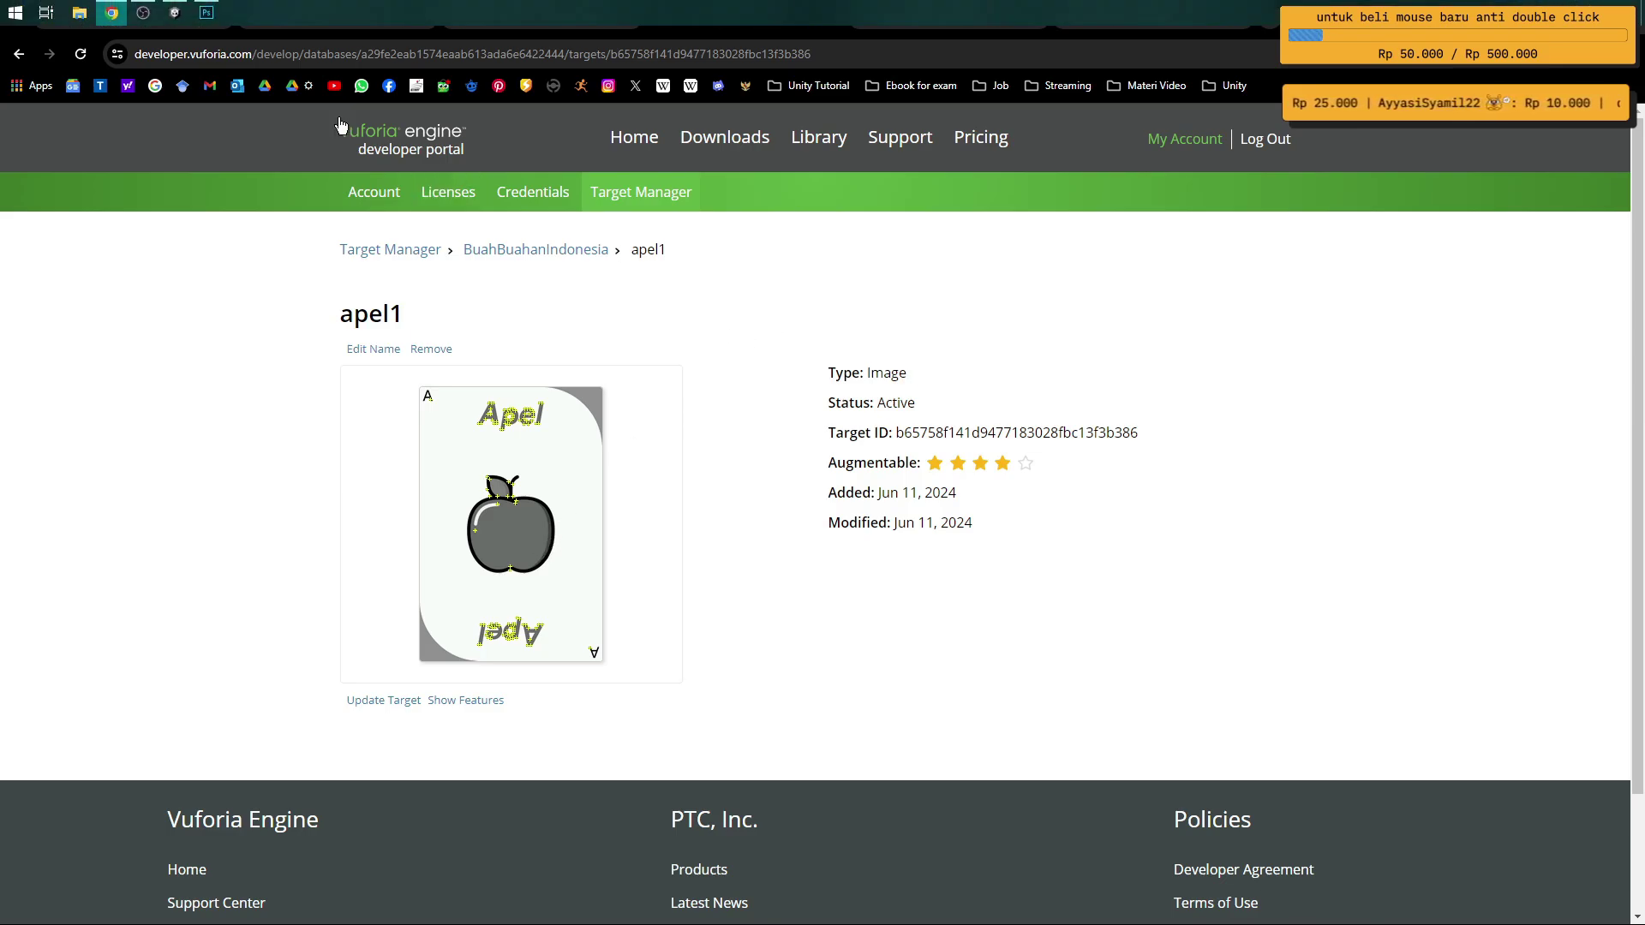
pyautogui.click(175, 12)
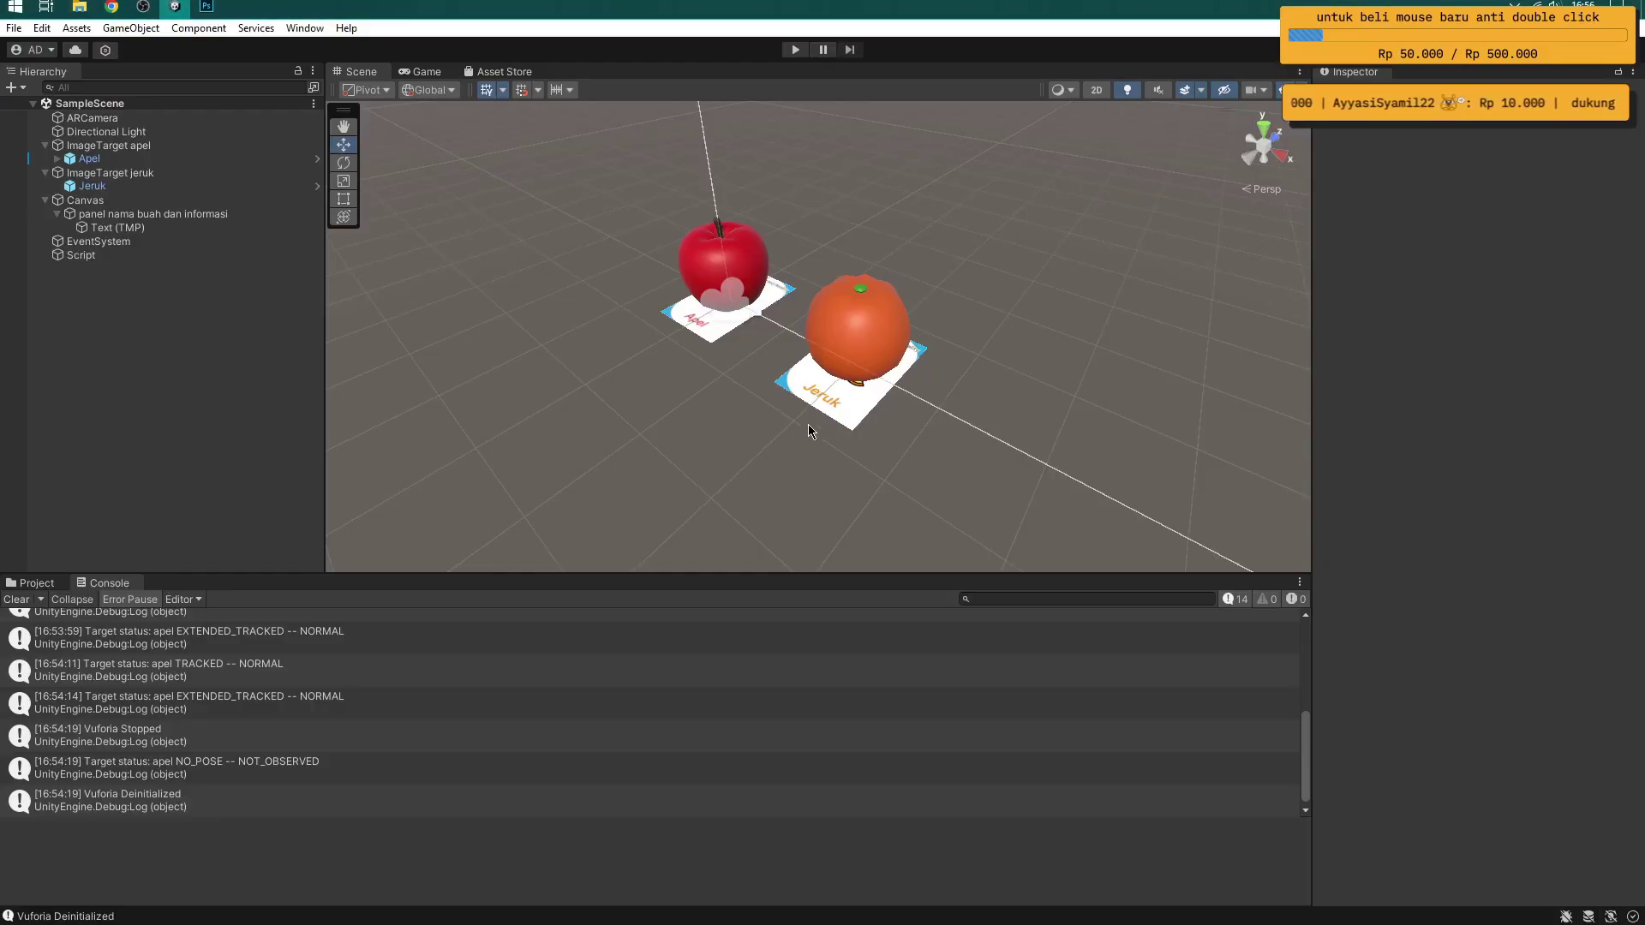
# Step: Clear the Unity Console, then switch back to the BuahBuahanIndonesia target list
pyautogui.click(17, 599)
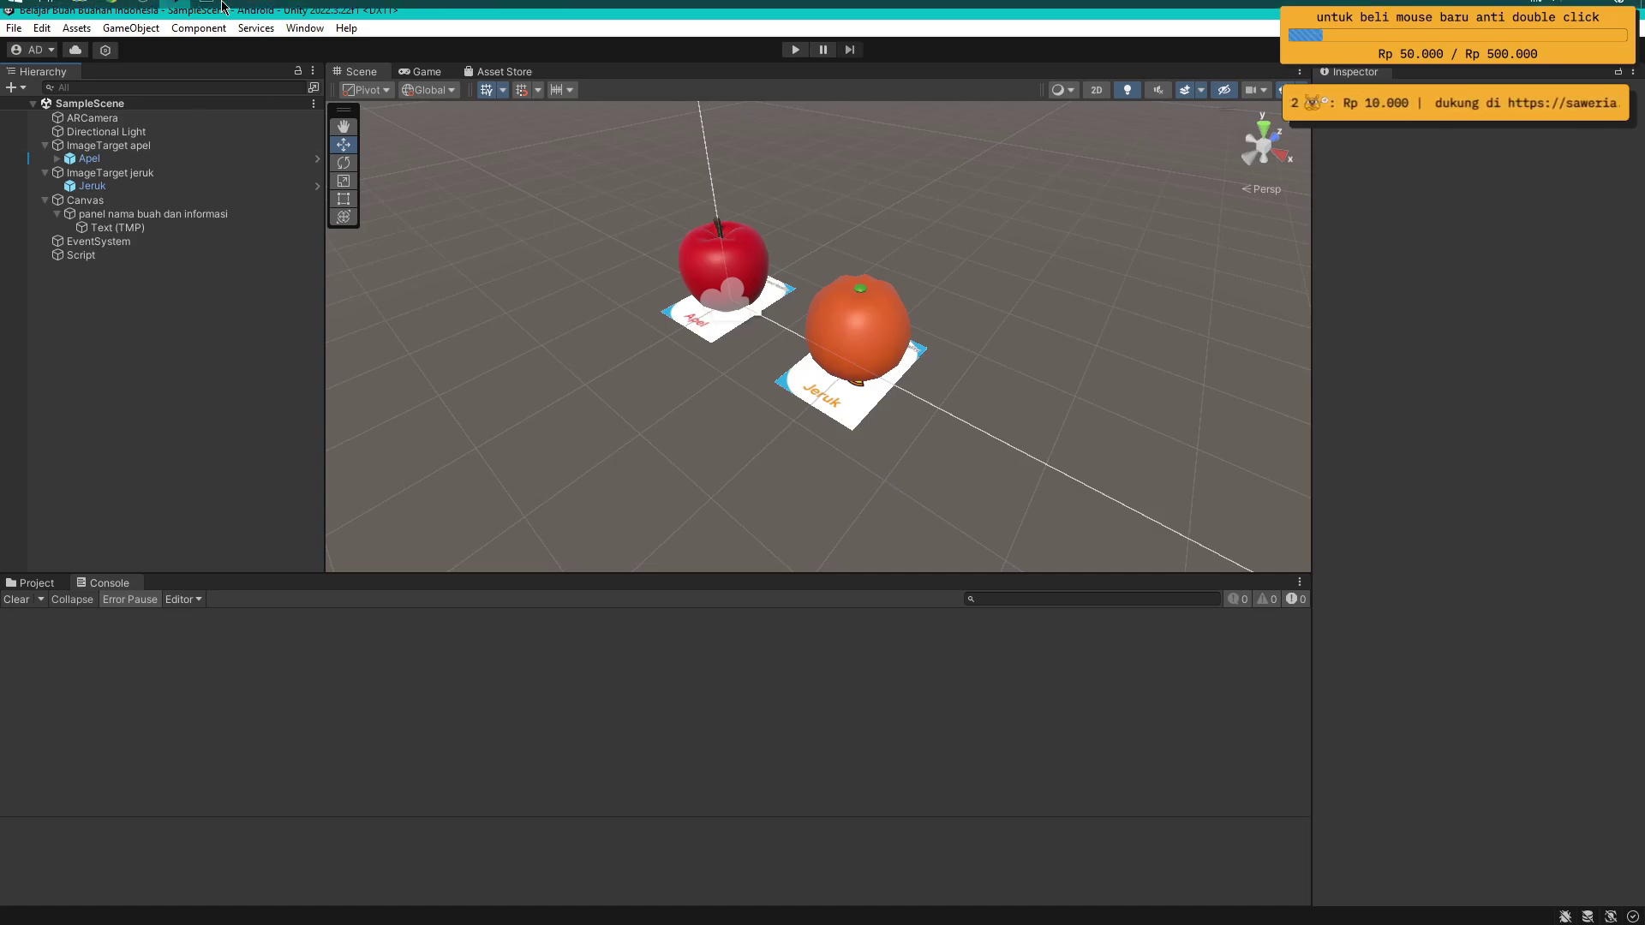
pyautogui.hotkey('alt', 'Tab')
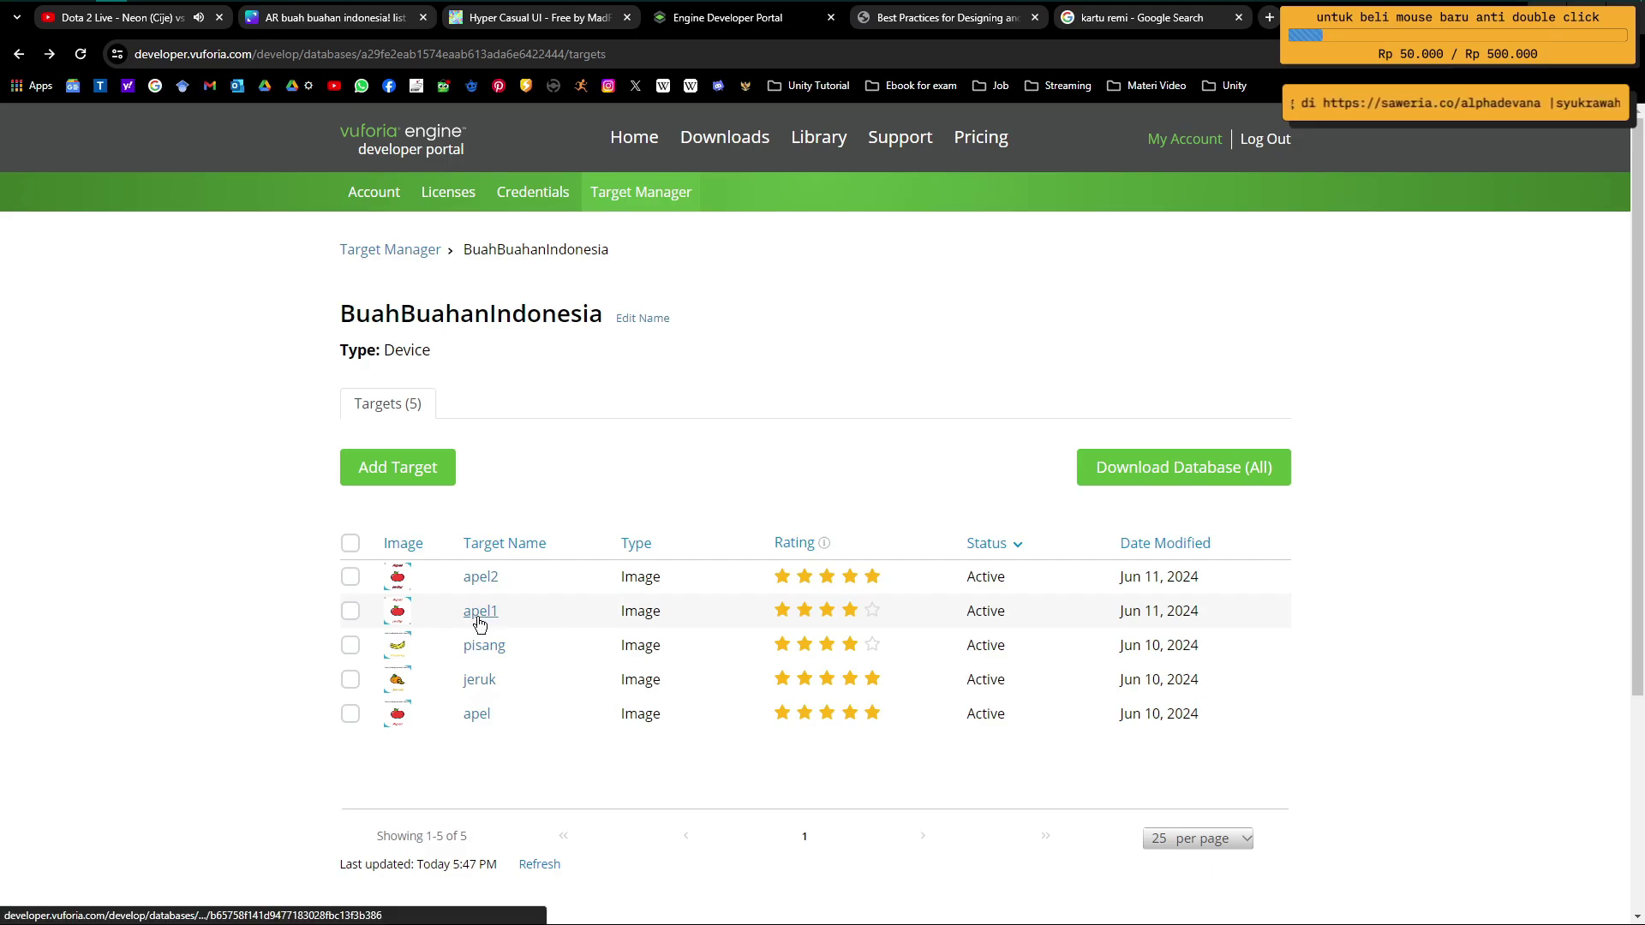
# Step: Open the apel2 and apel1 target pages in separate tabs
pyautogui.rightClick(493, 586)
pyautogui.click(532, 593)
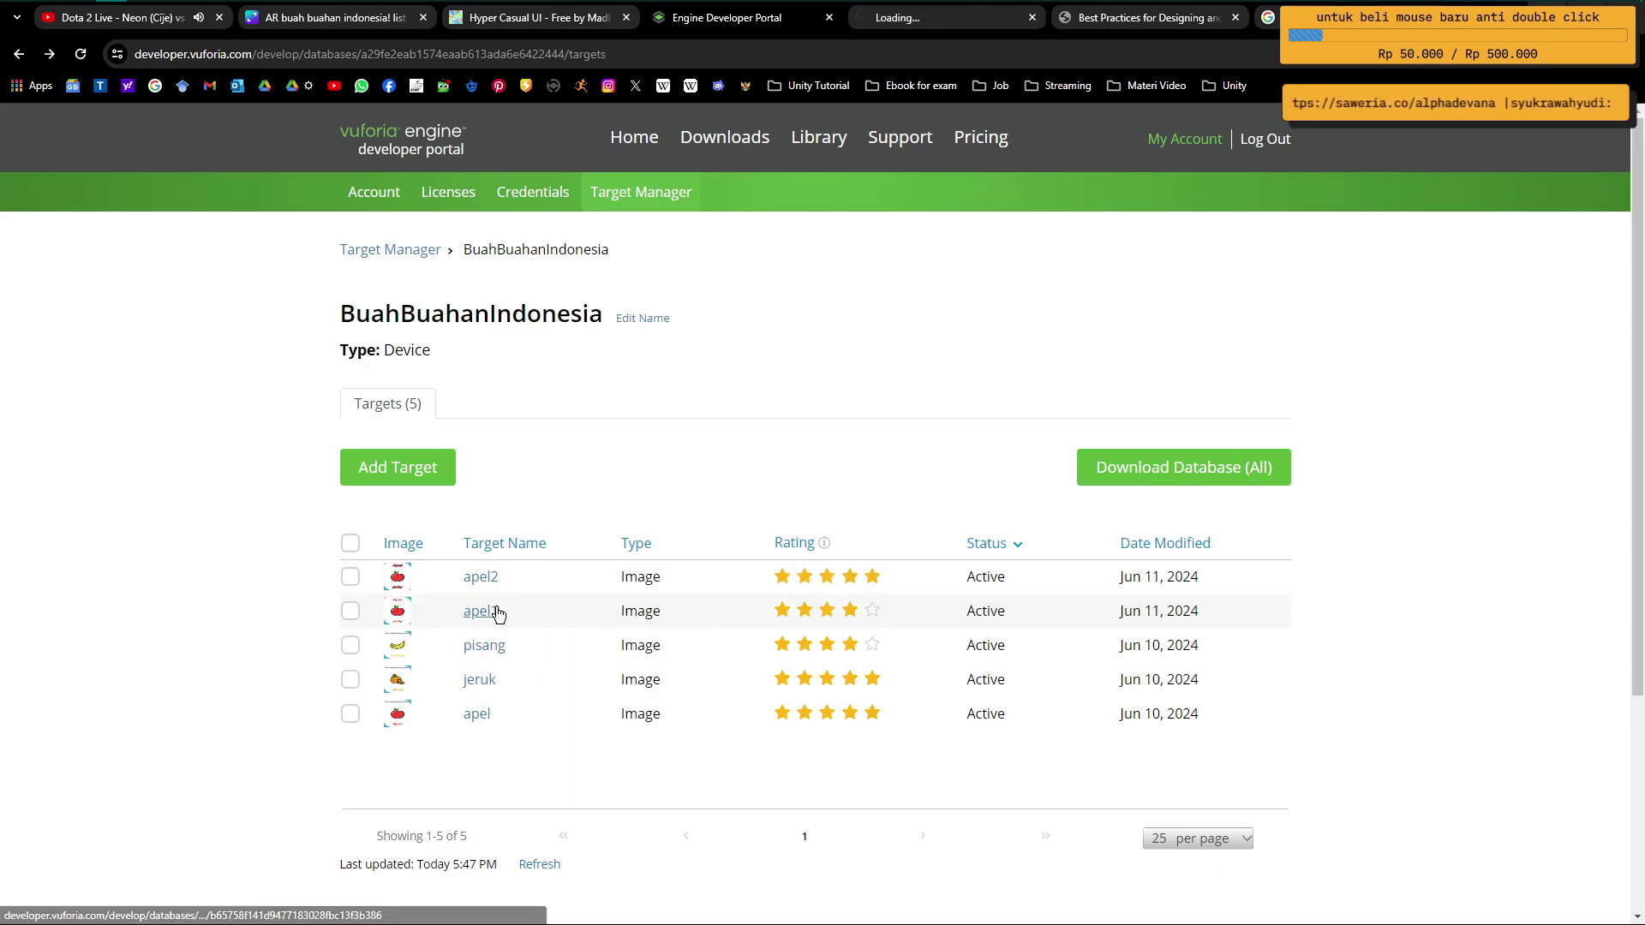
pyautogui.rightClick(482, 611)
pyautogui.click(481, 611)
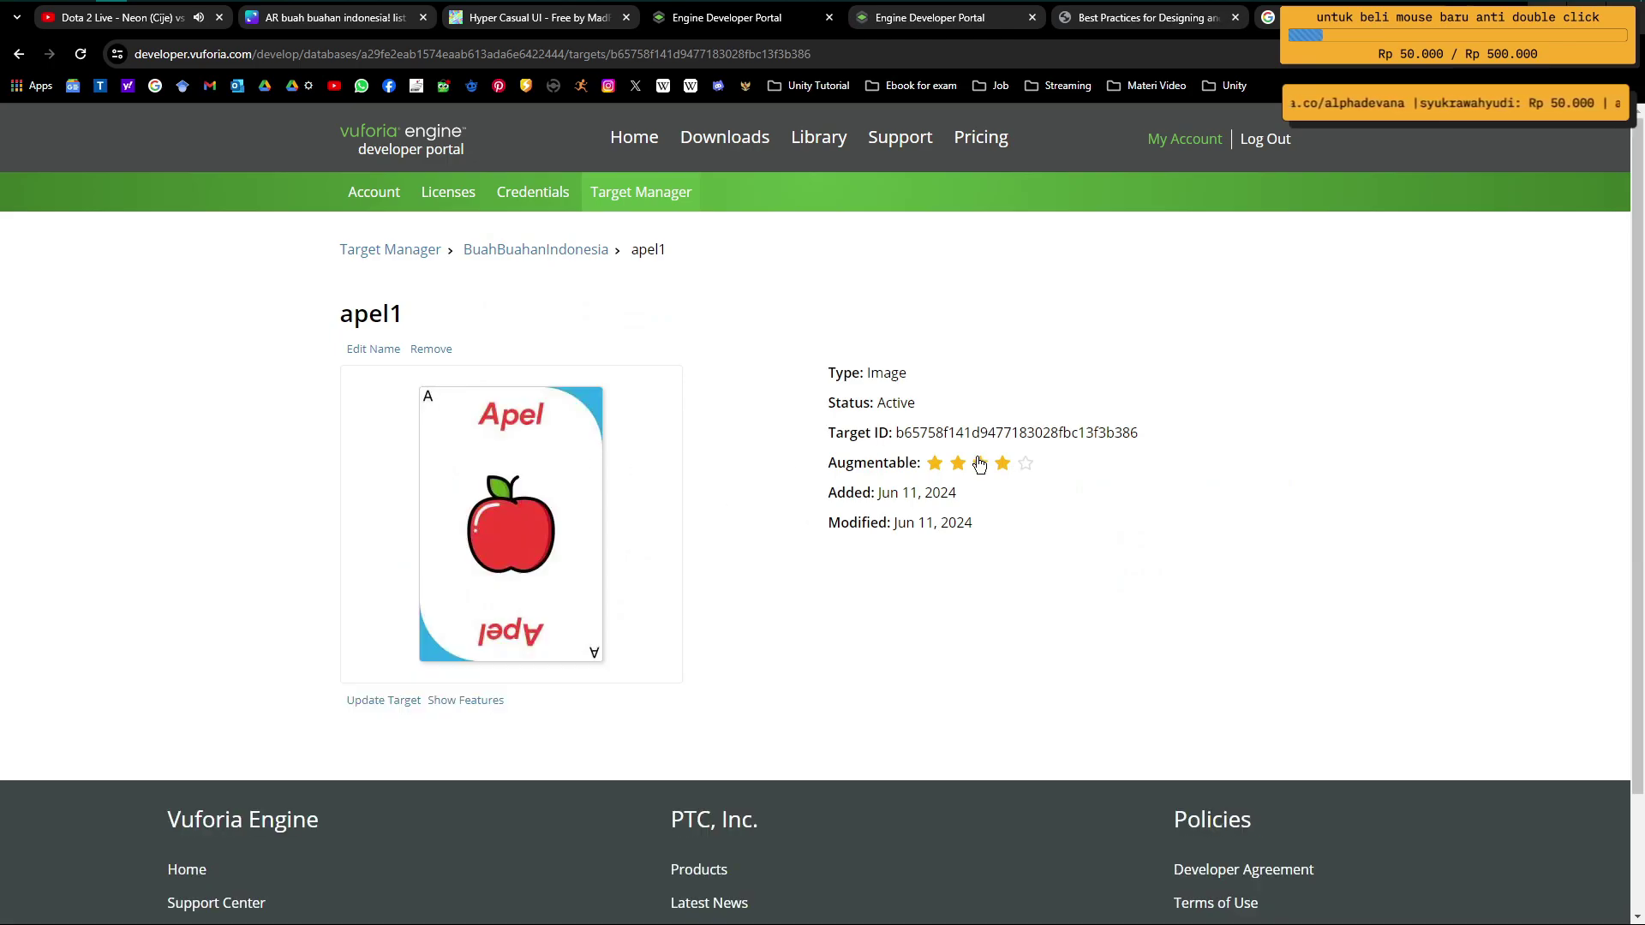
# Step: Compare apel1's four-star page with apel2's five-star page, ending on apel2
pyautogui.click(883, 35)
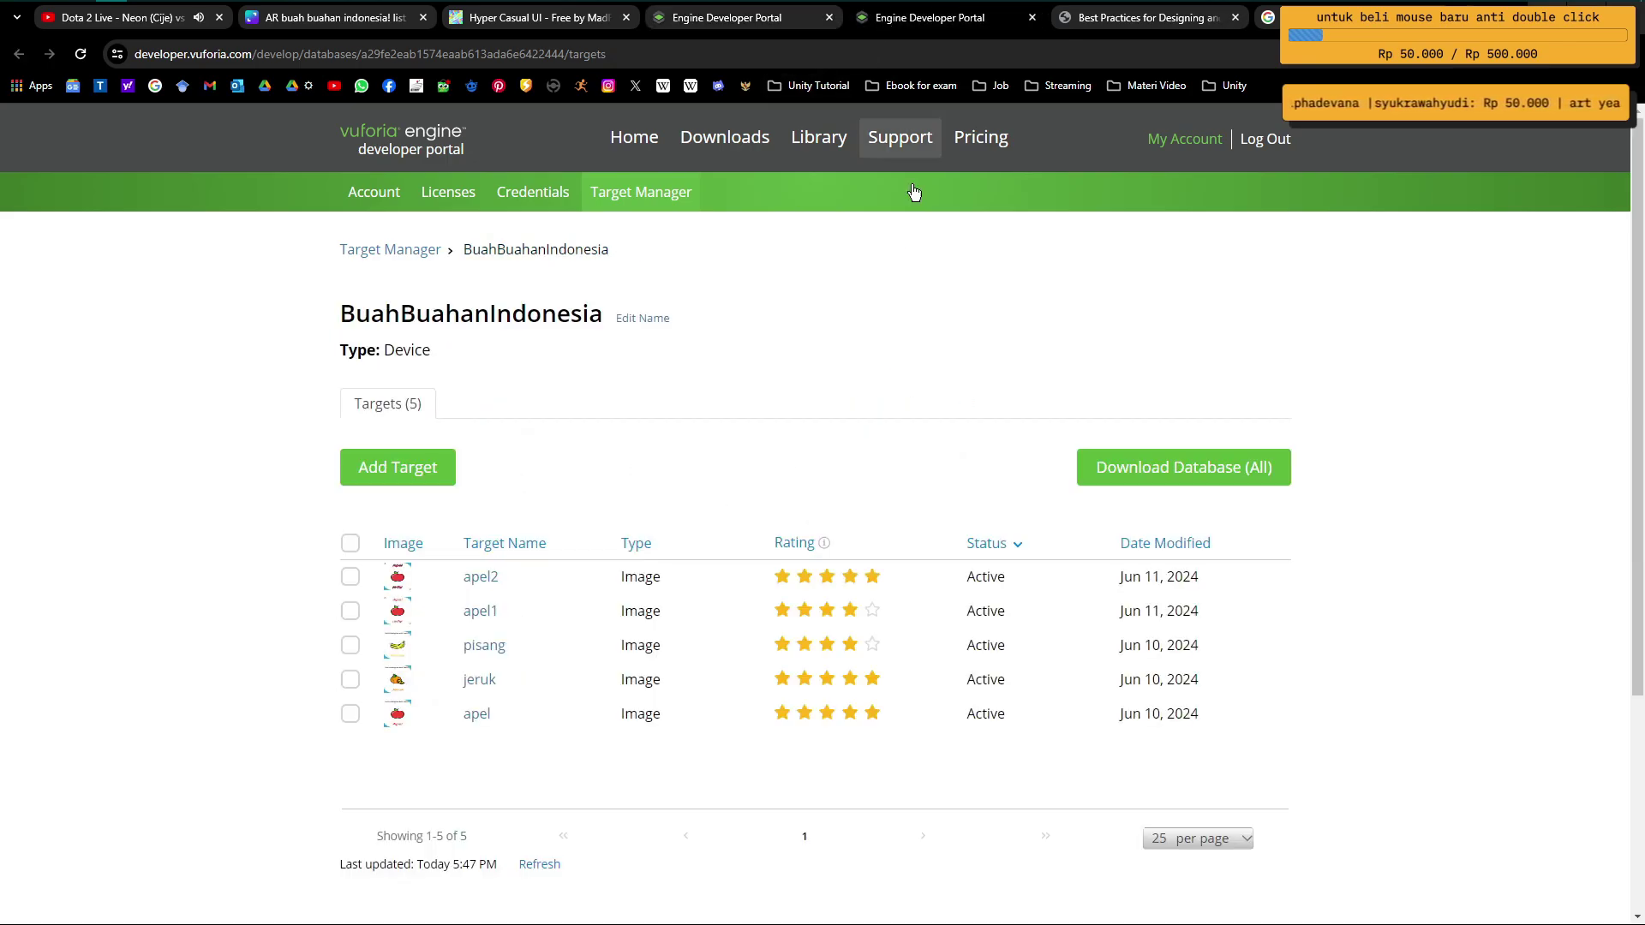
pyautogui.click(480, 589)
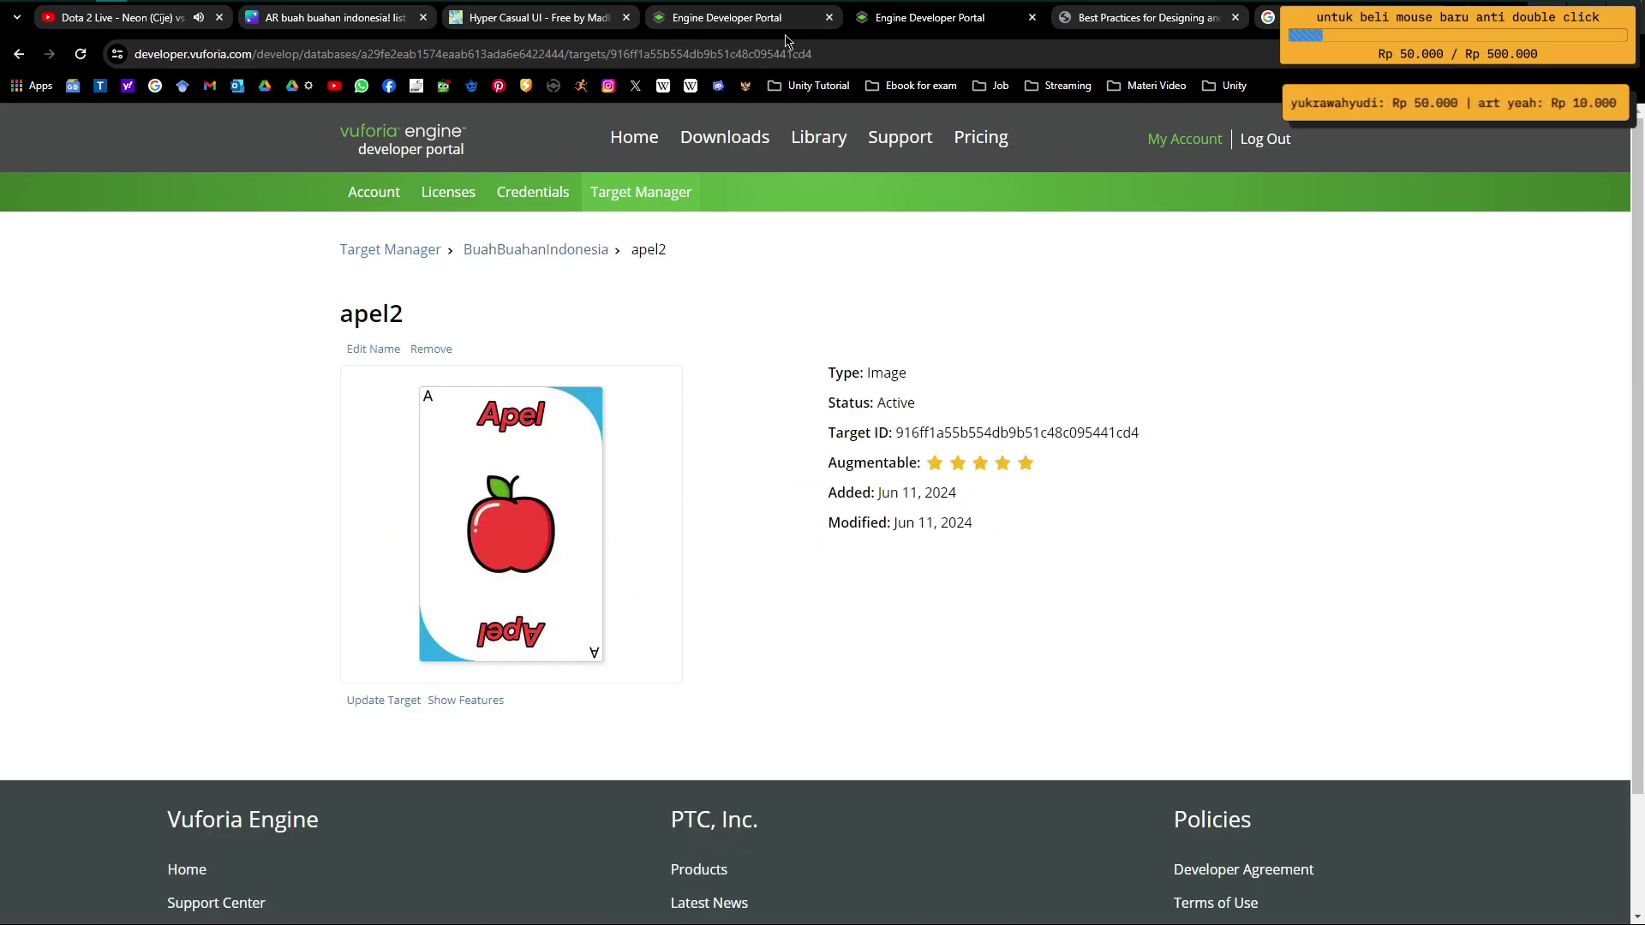
pyautogui.click(744, 20)
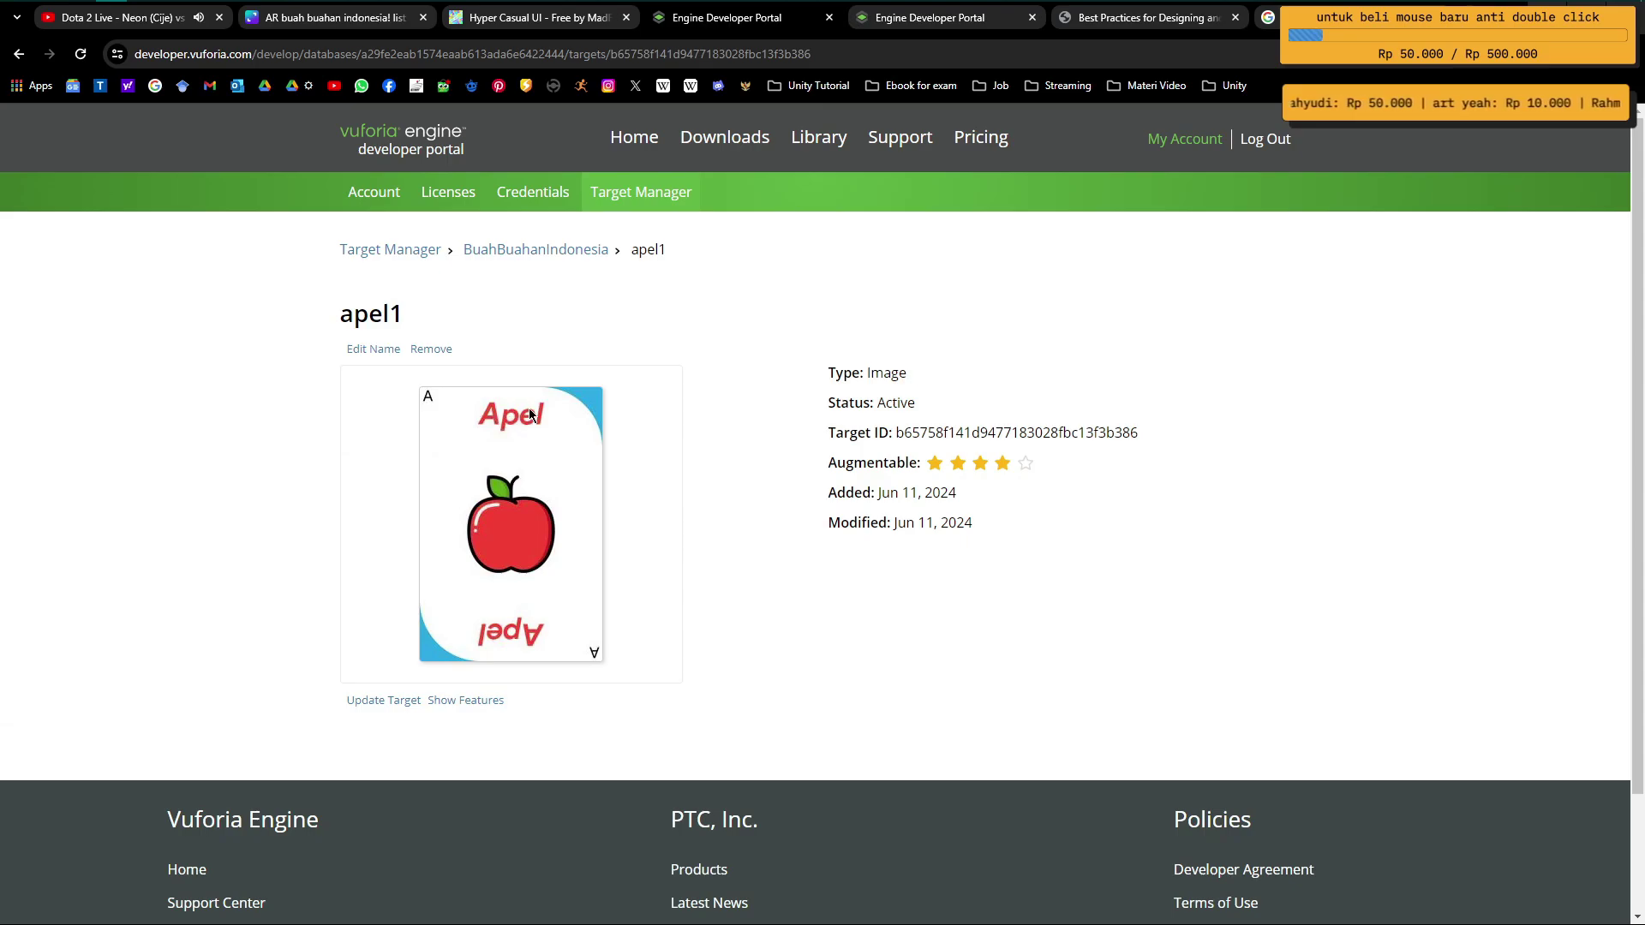
pyautogui.hotkey('ctrl', 'shift', 'Tab')
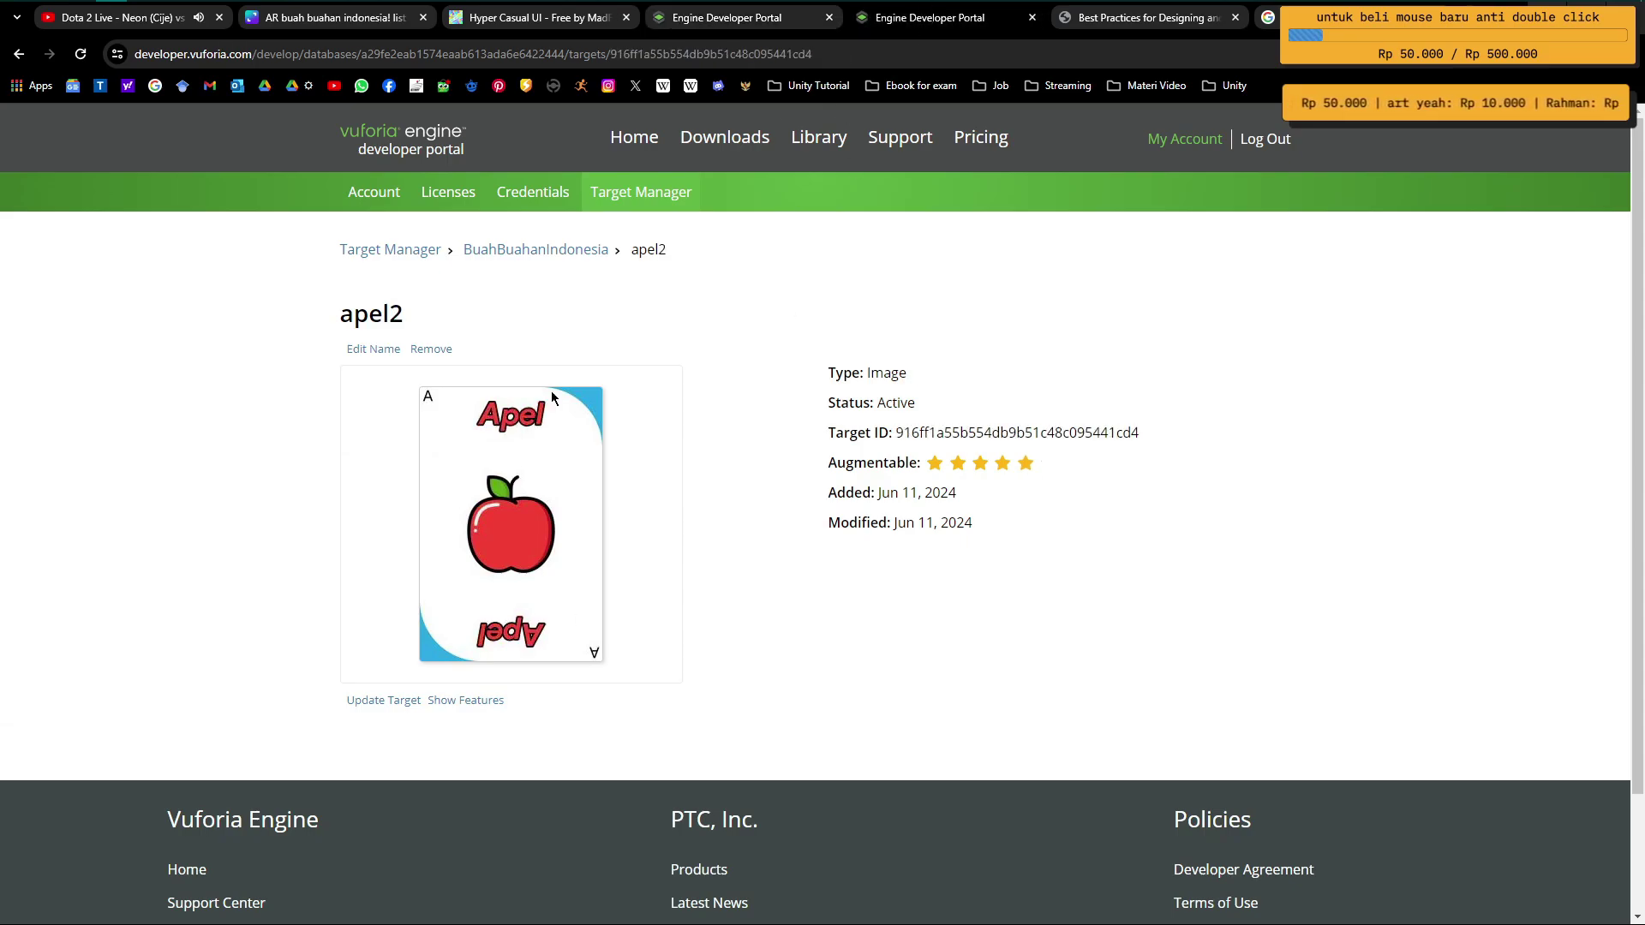
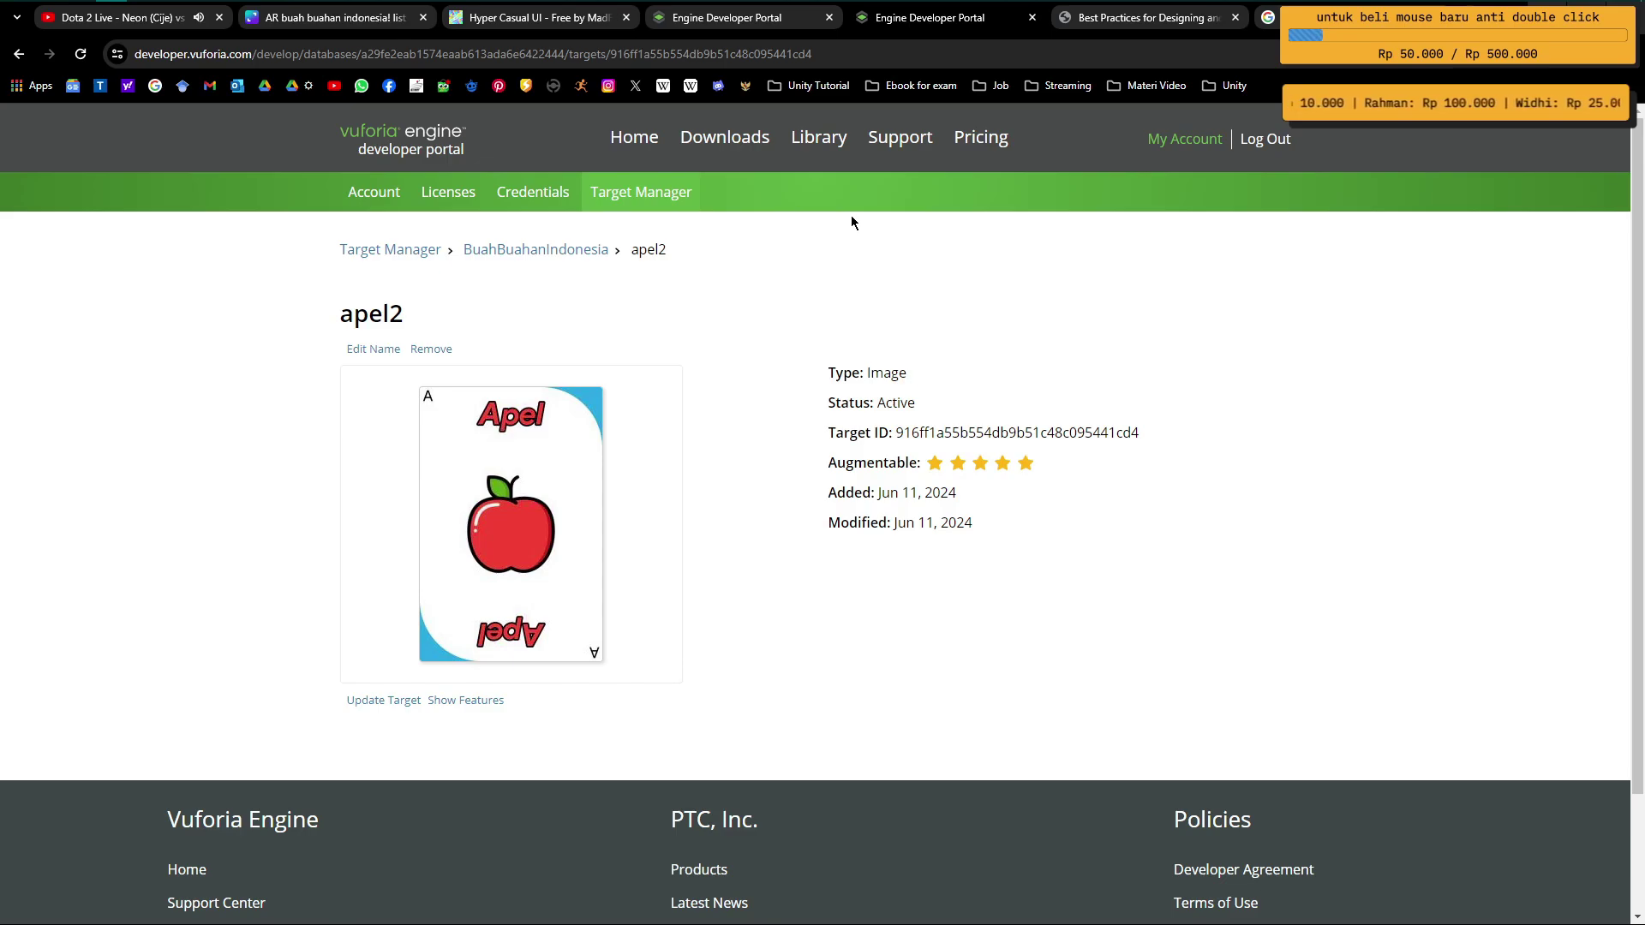
# Step: Delete all five existing fruit targets from the BuahBuahanIndonesia database
pyautogui.hotkey('ctrl', 'w')
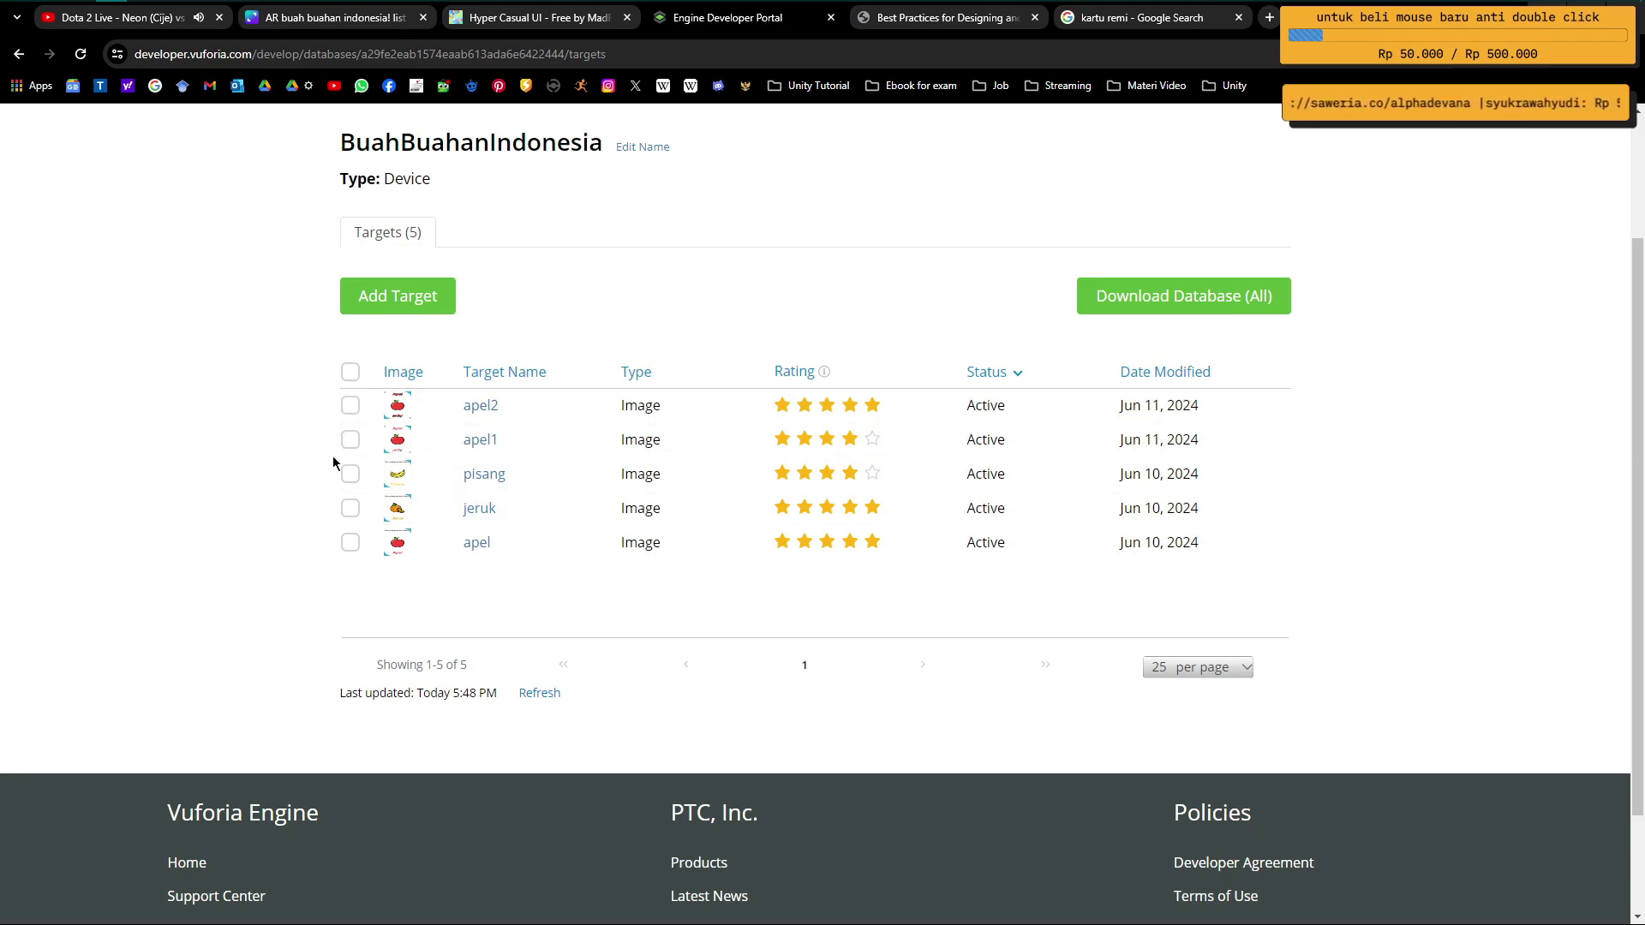
pyautogui.click(350, 372)
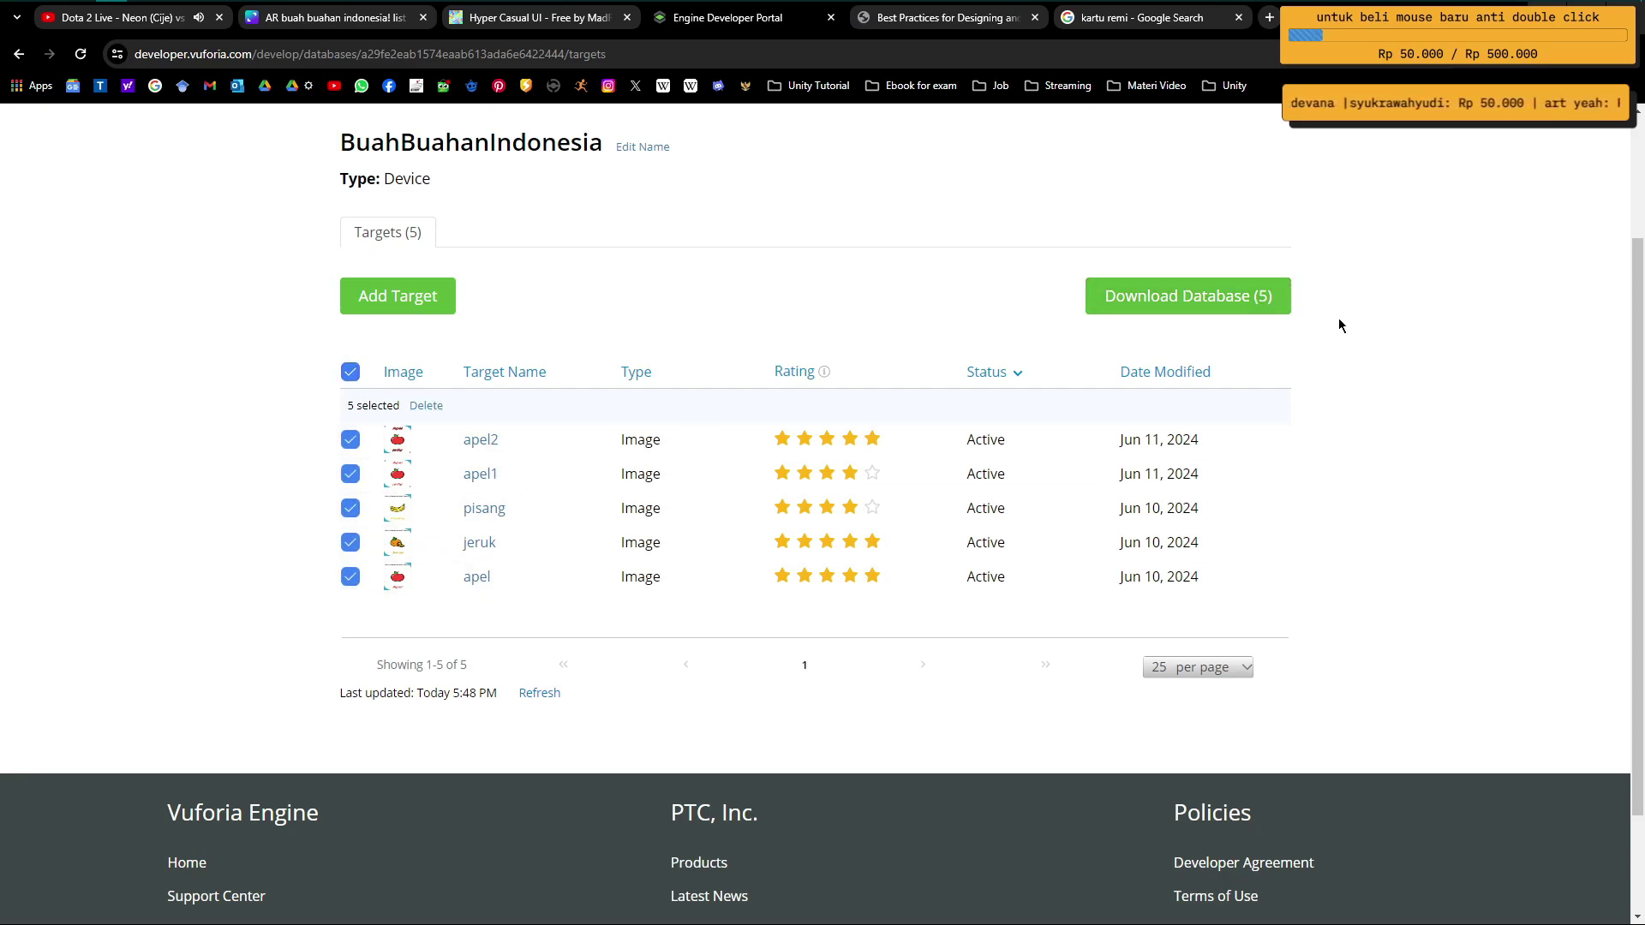
pyautogui.click(433, 405)
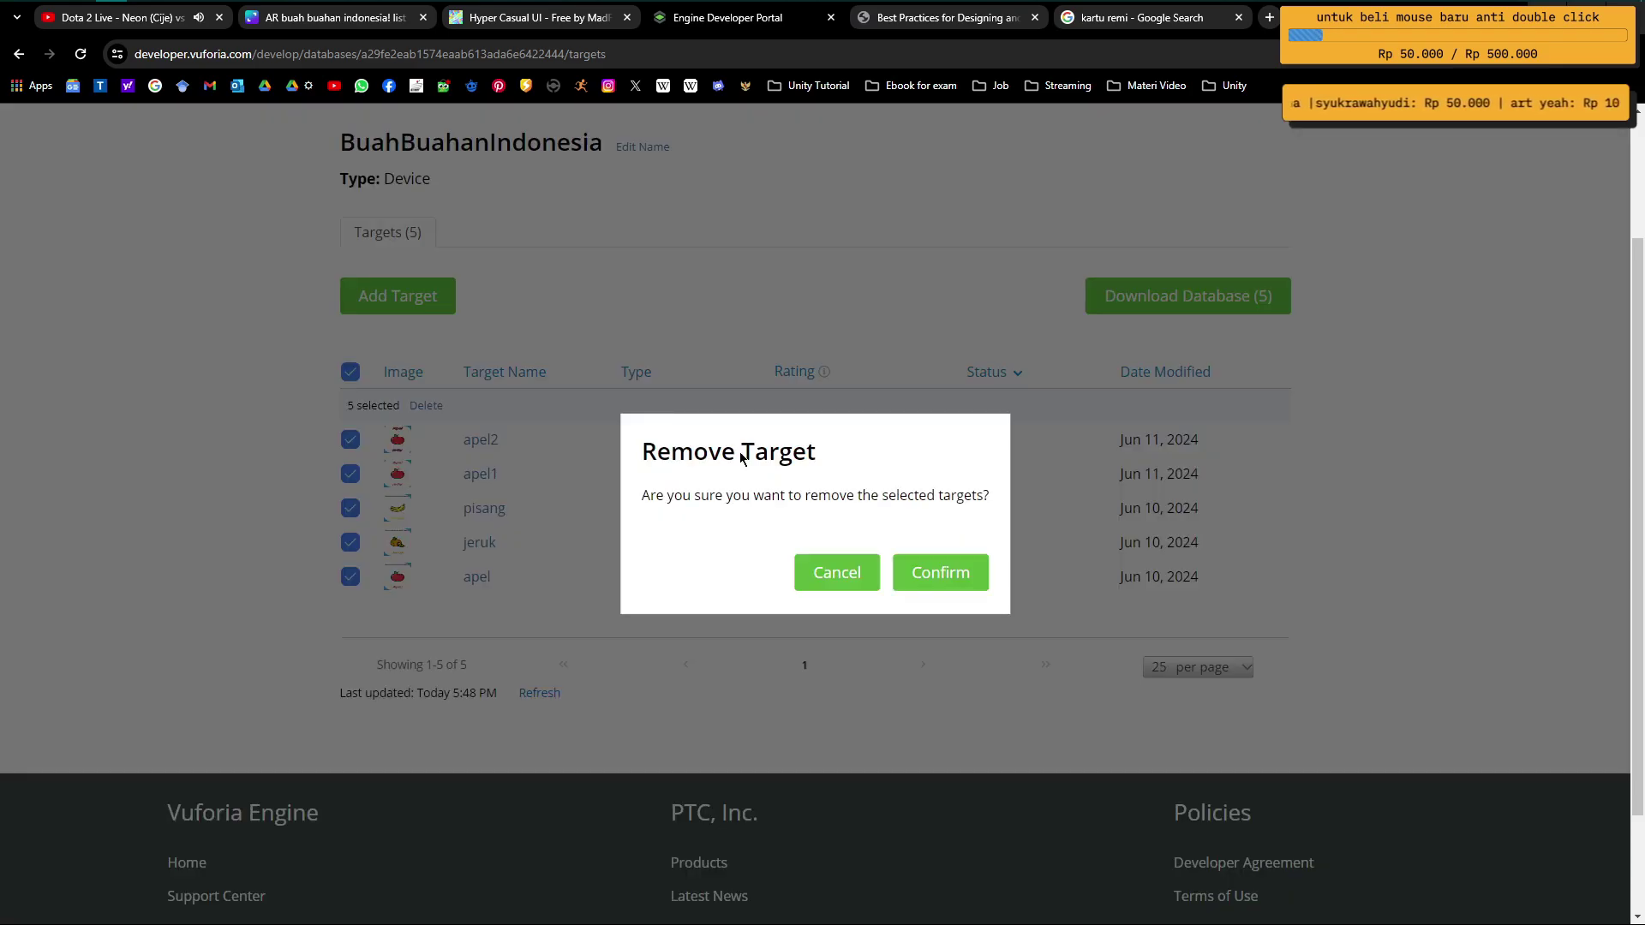
pyautogui.click(933, 573)
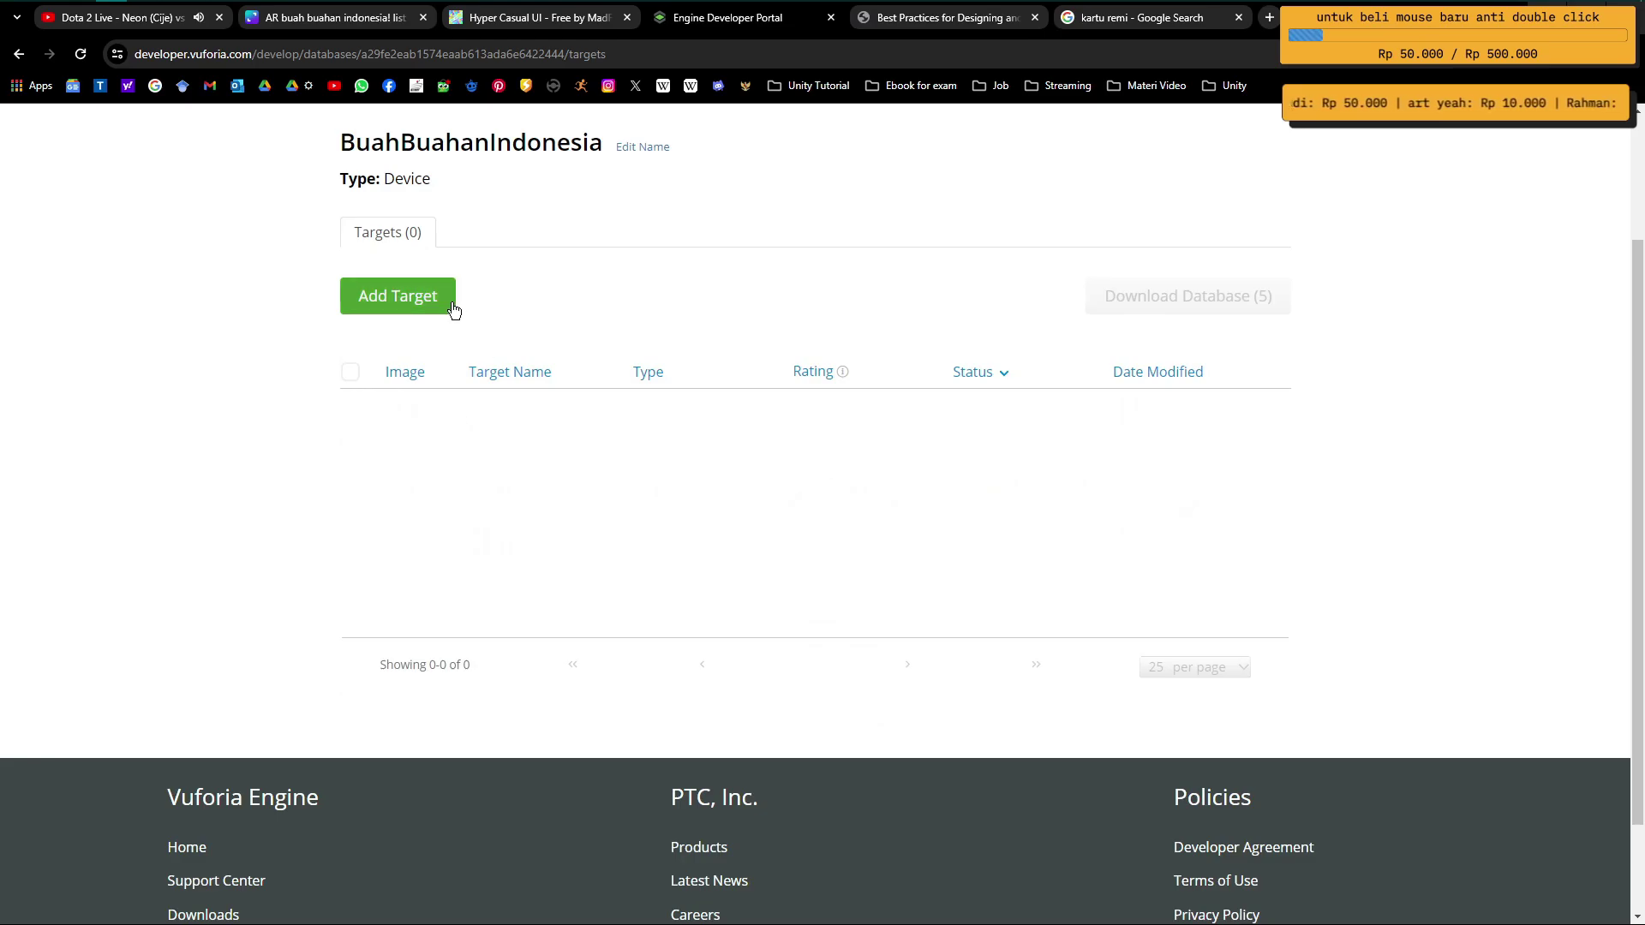
# Step: Add the anggur image target from Anggur.png with width 1
pyautogui.click(439, 302)
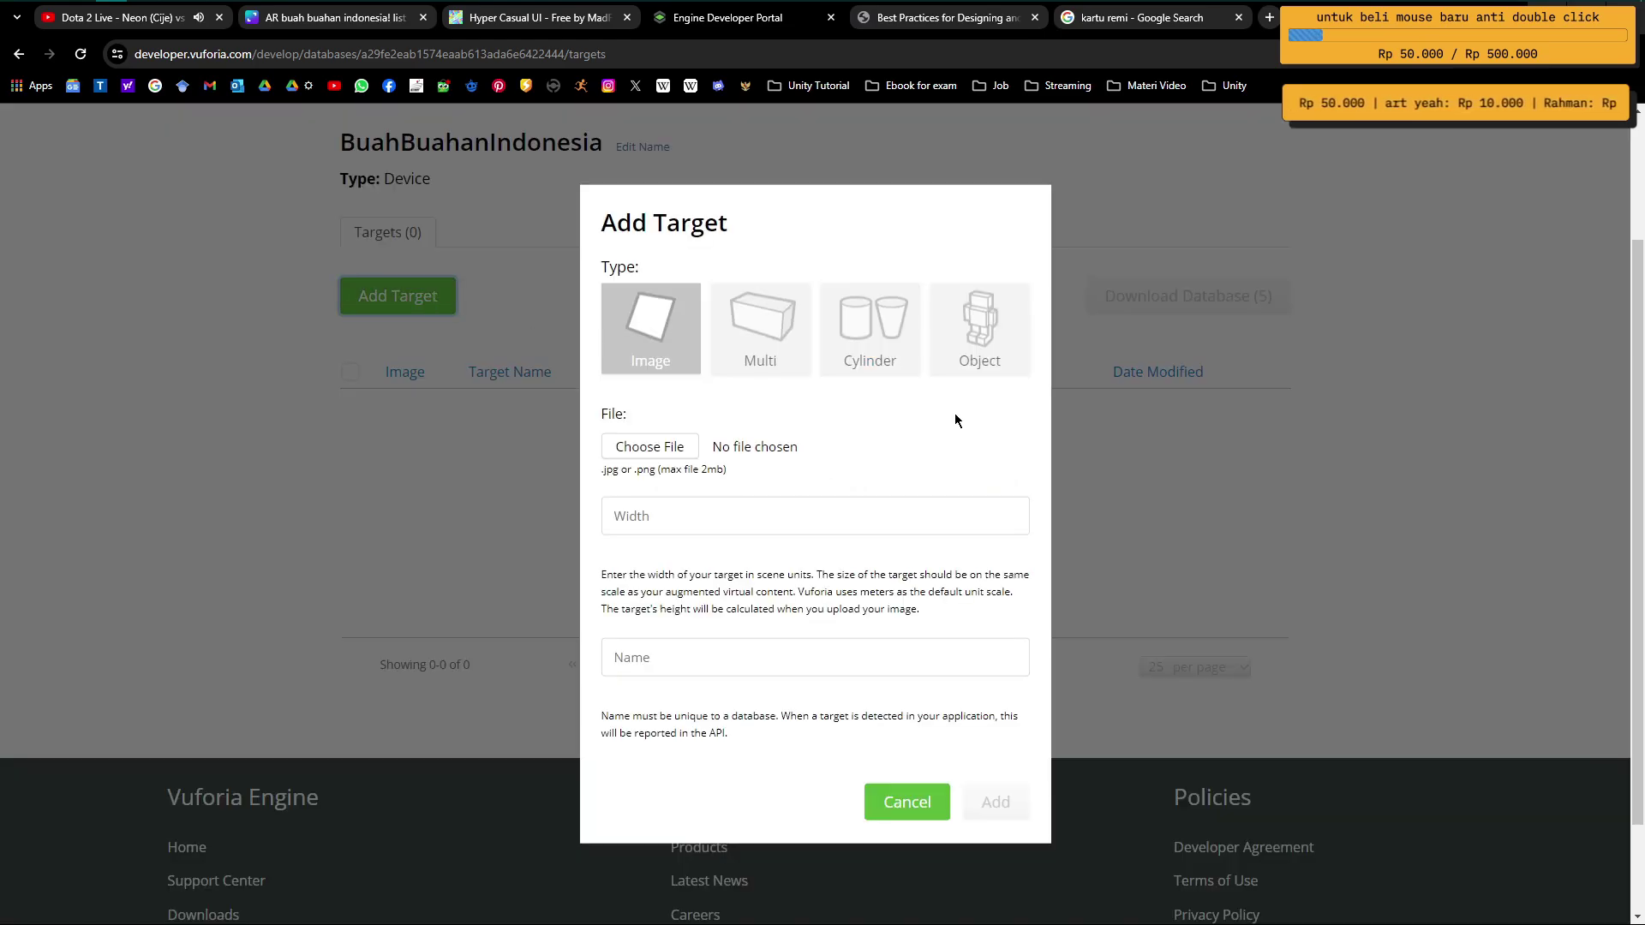
pyautogui.click(683, 436)
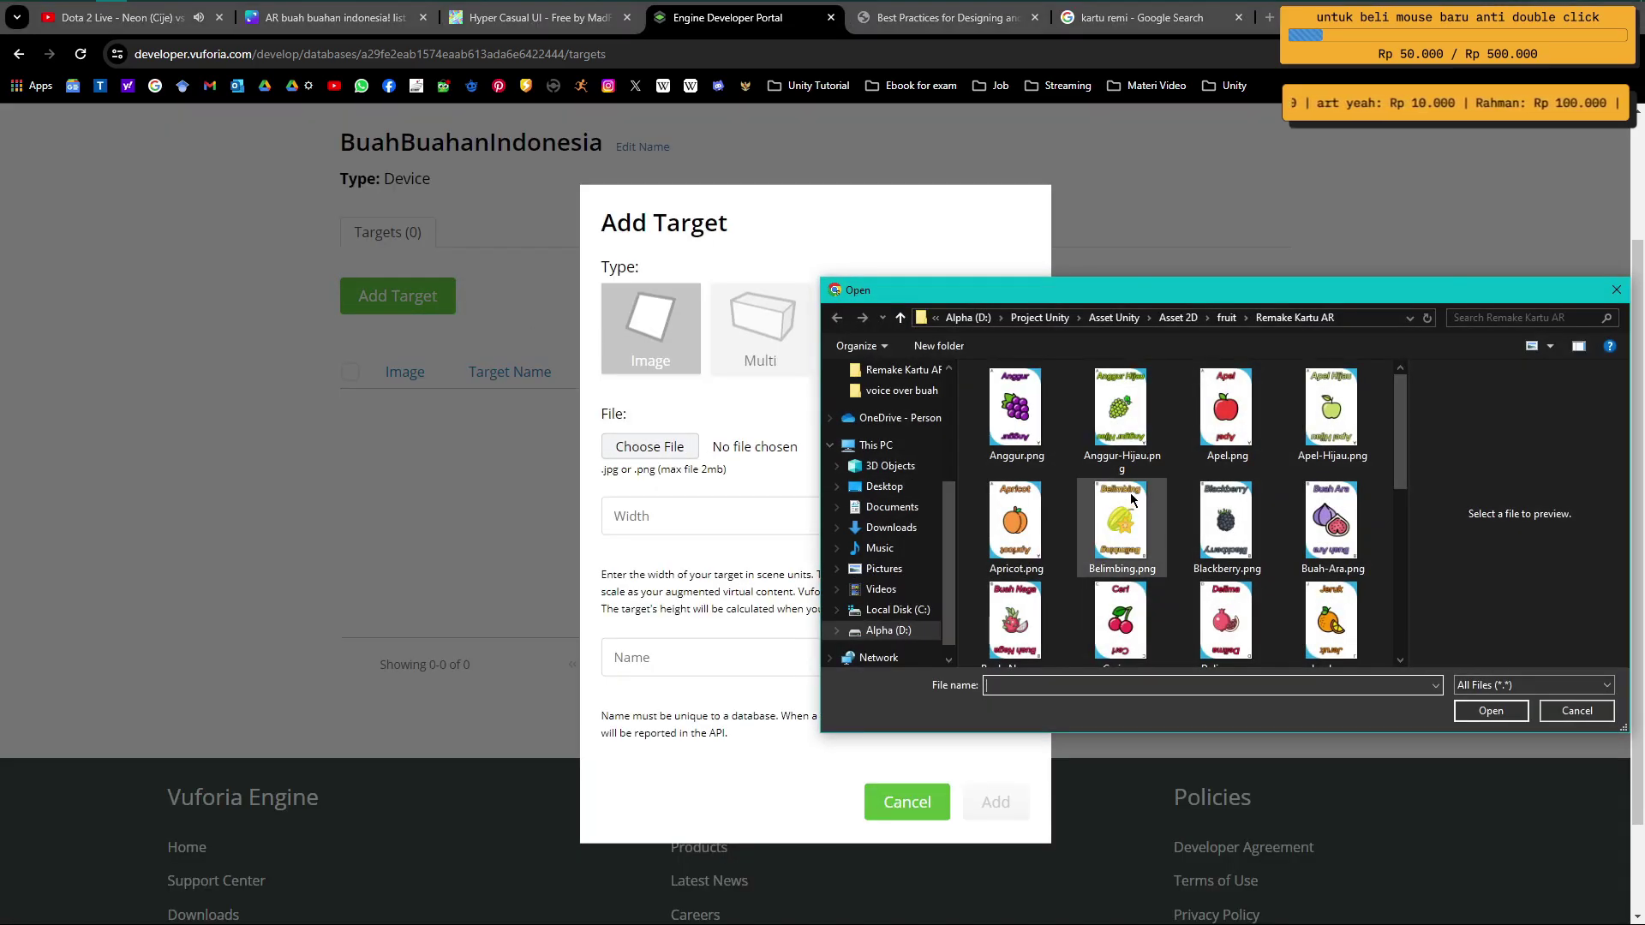
pyautogui.rightClick(1279, 493)
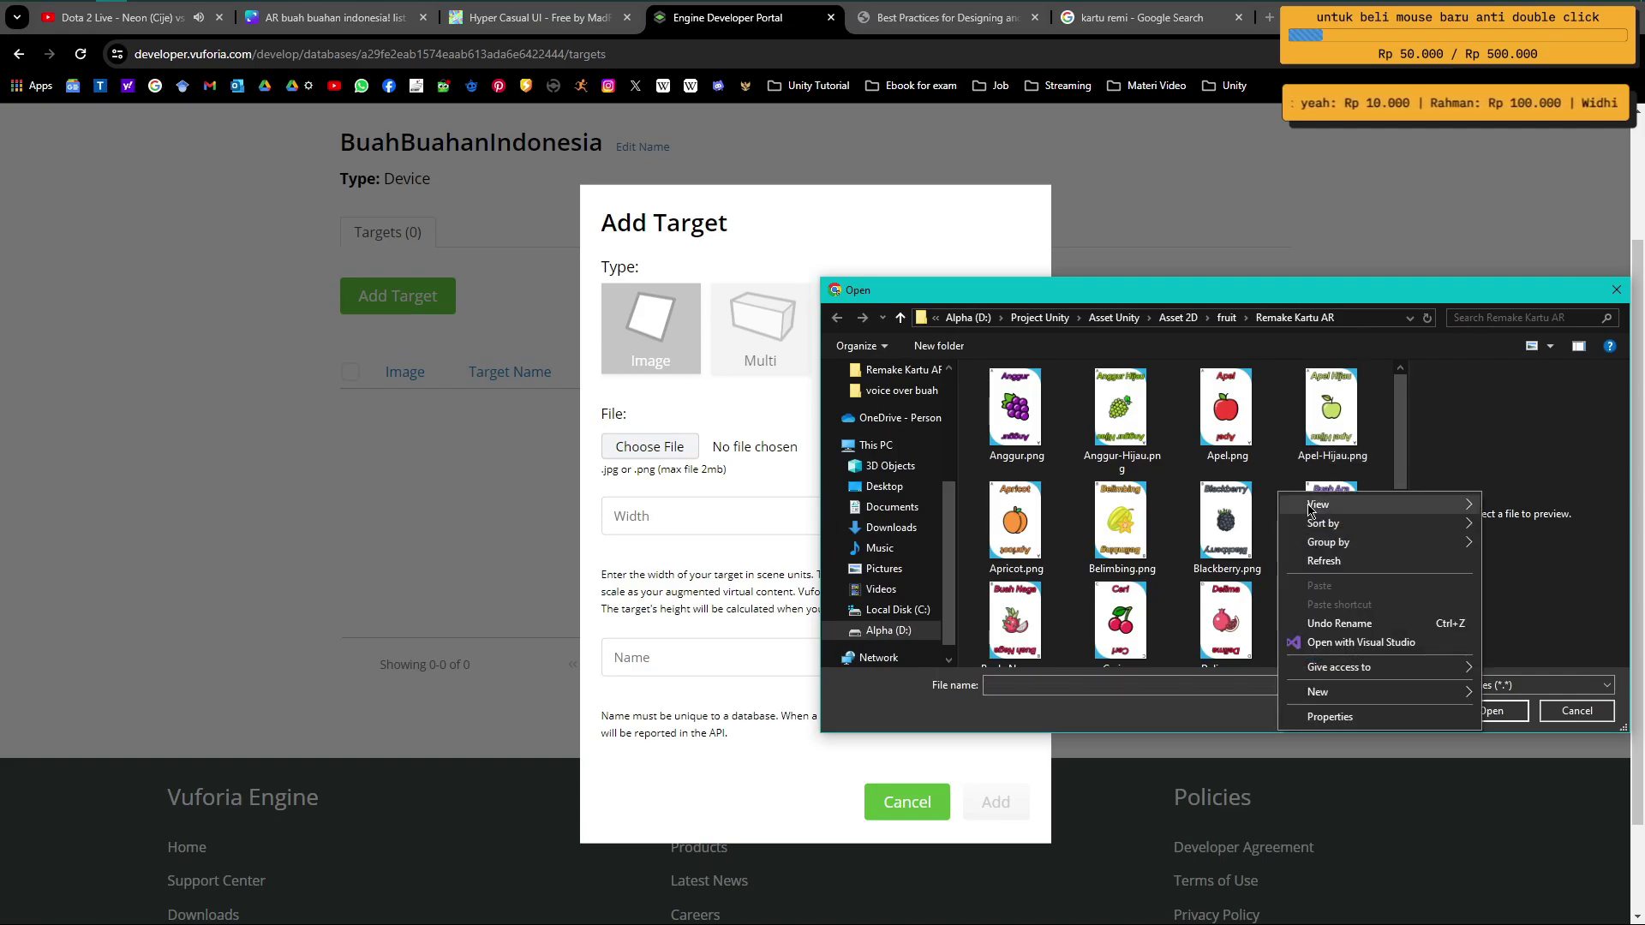
pyautogui.moveTo(1311, 508)
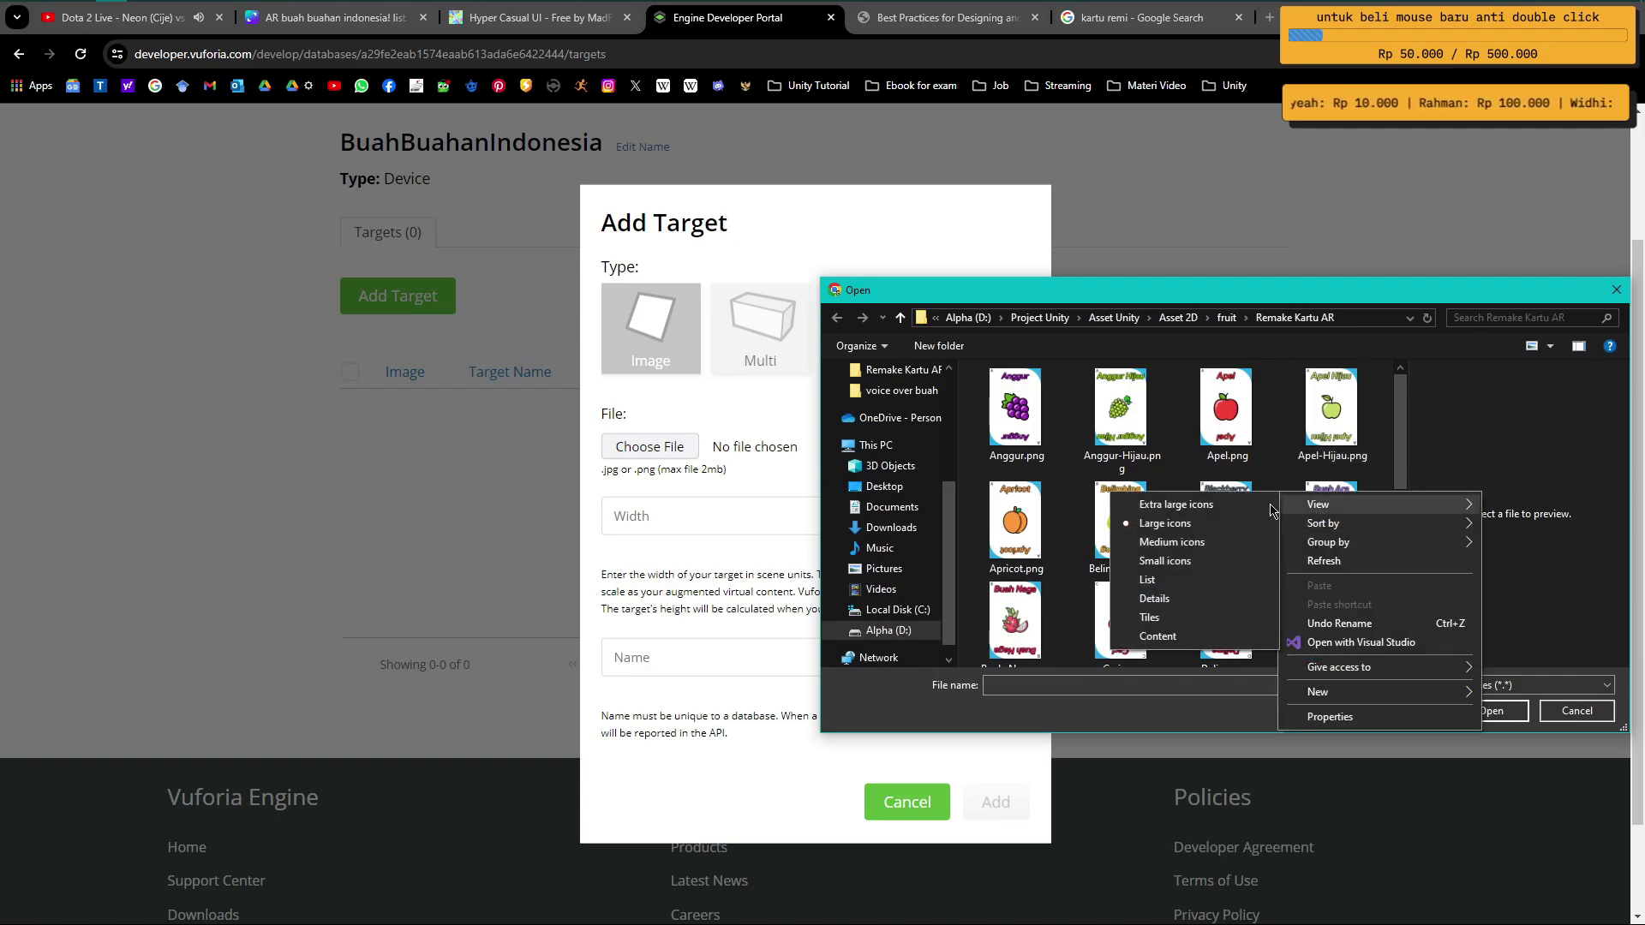
pyautogui.click(1171, 600)
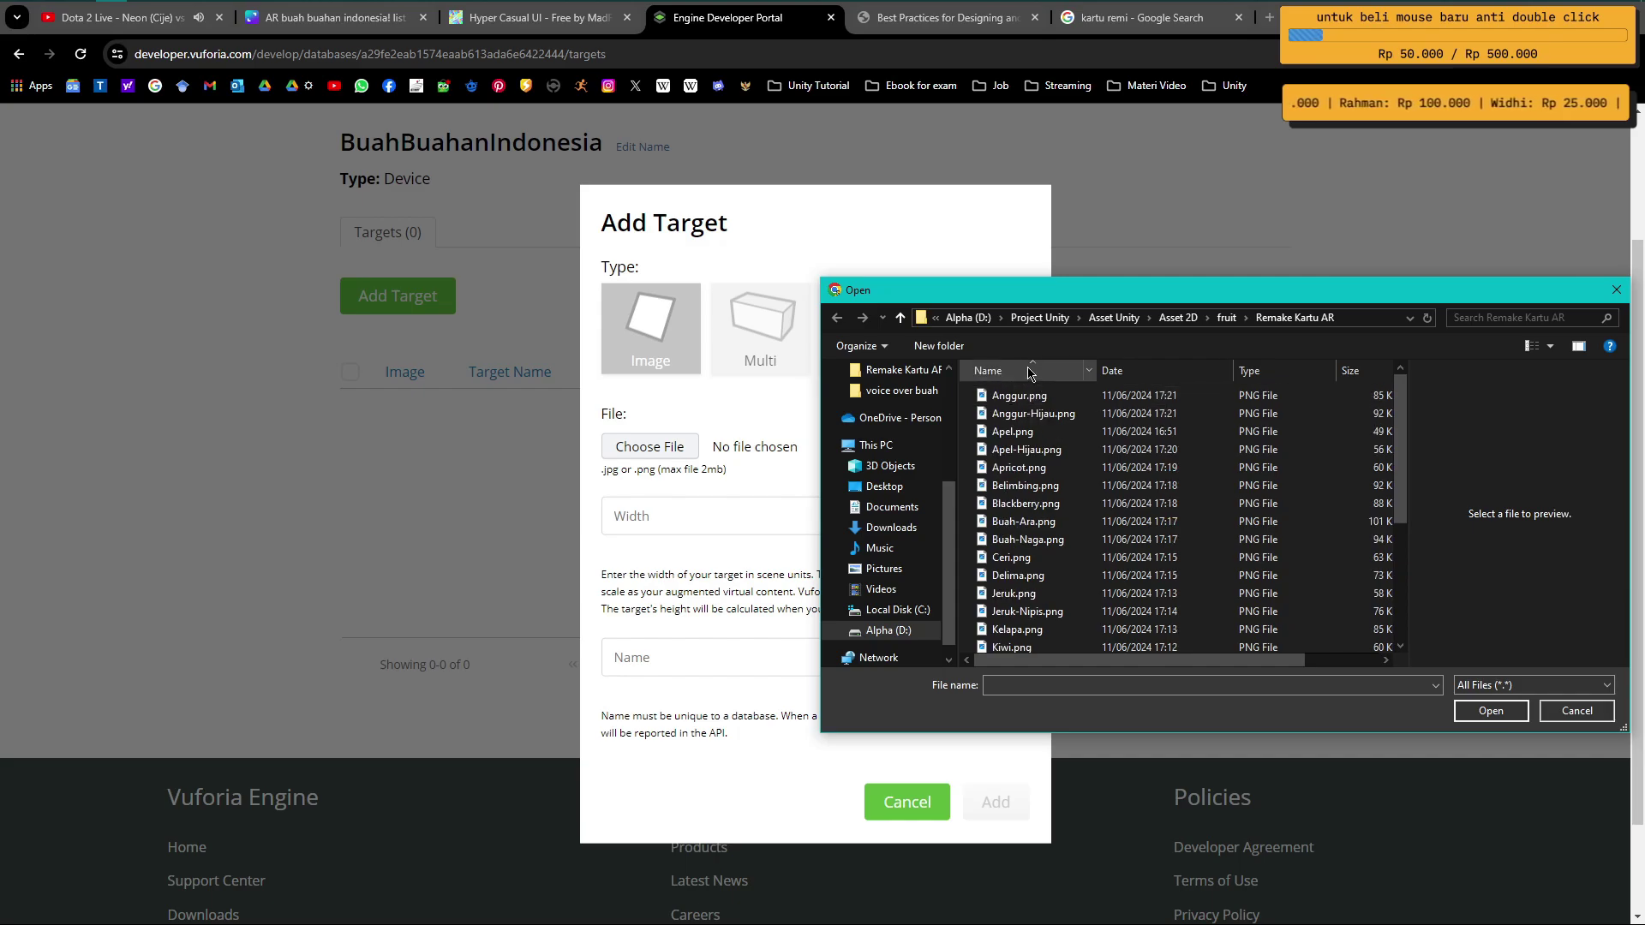
pyautogui.scroll(-2, 1047, 540)
pyautogui.scroll(2, 1047, 540)
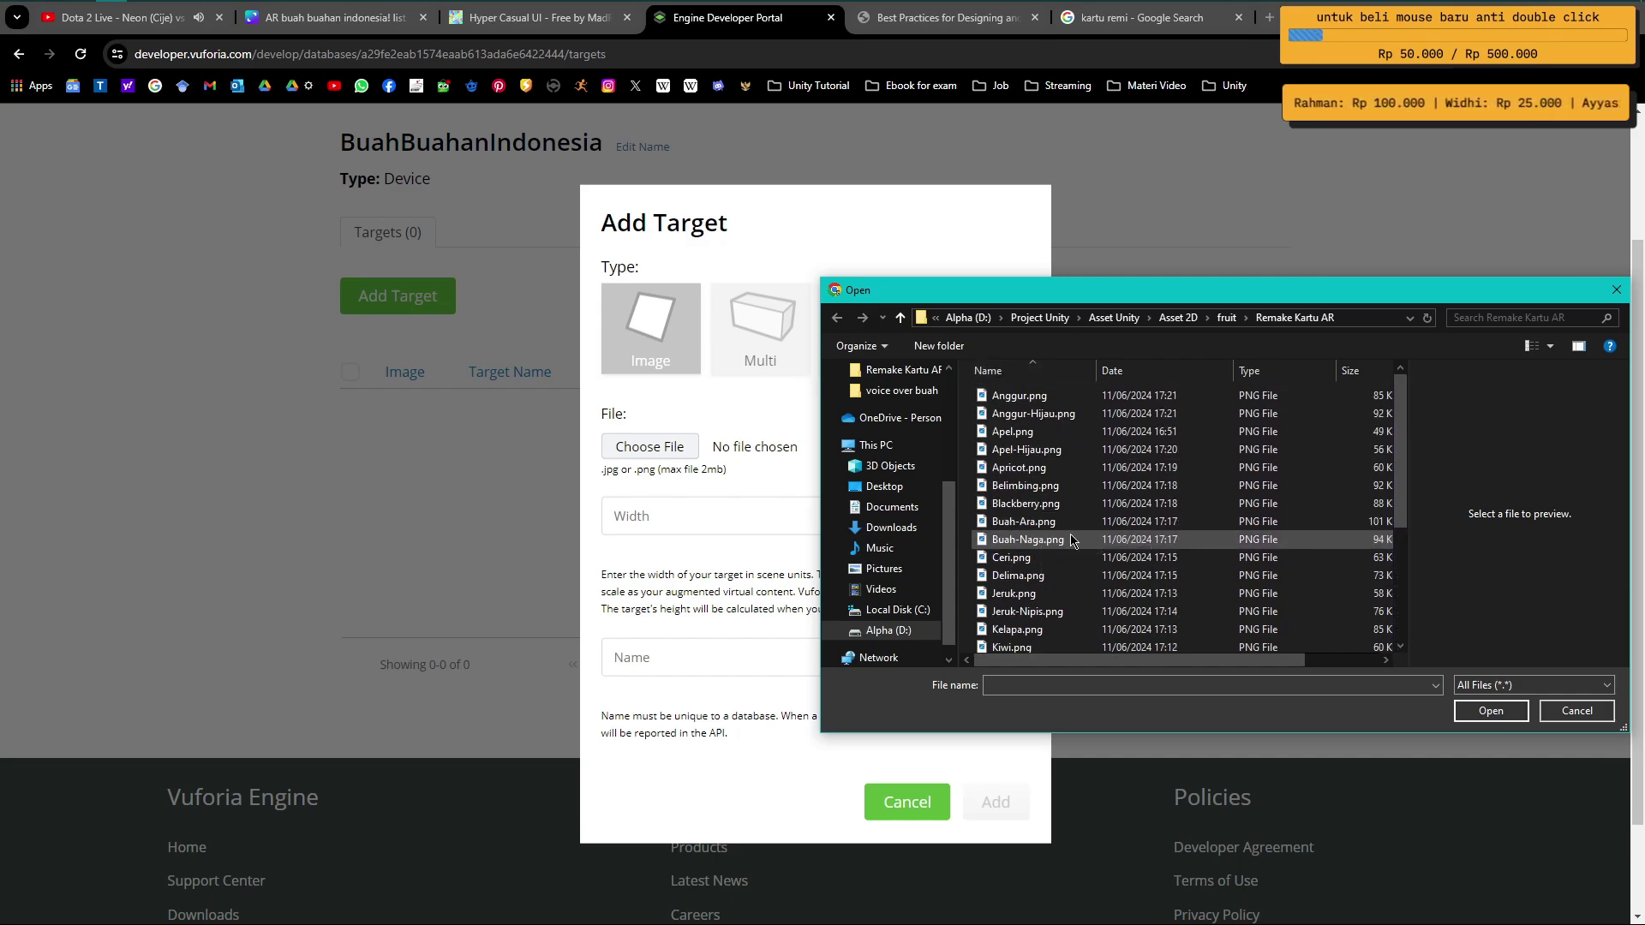
pyautogui.click(1054, 400)
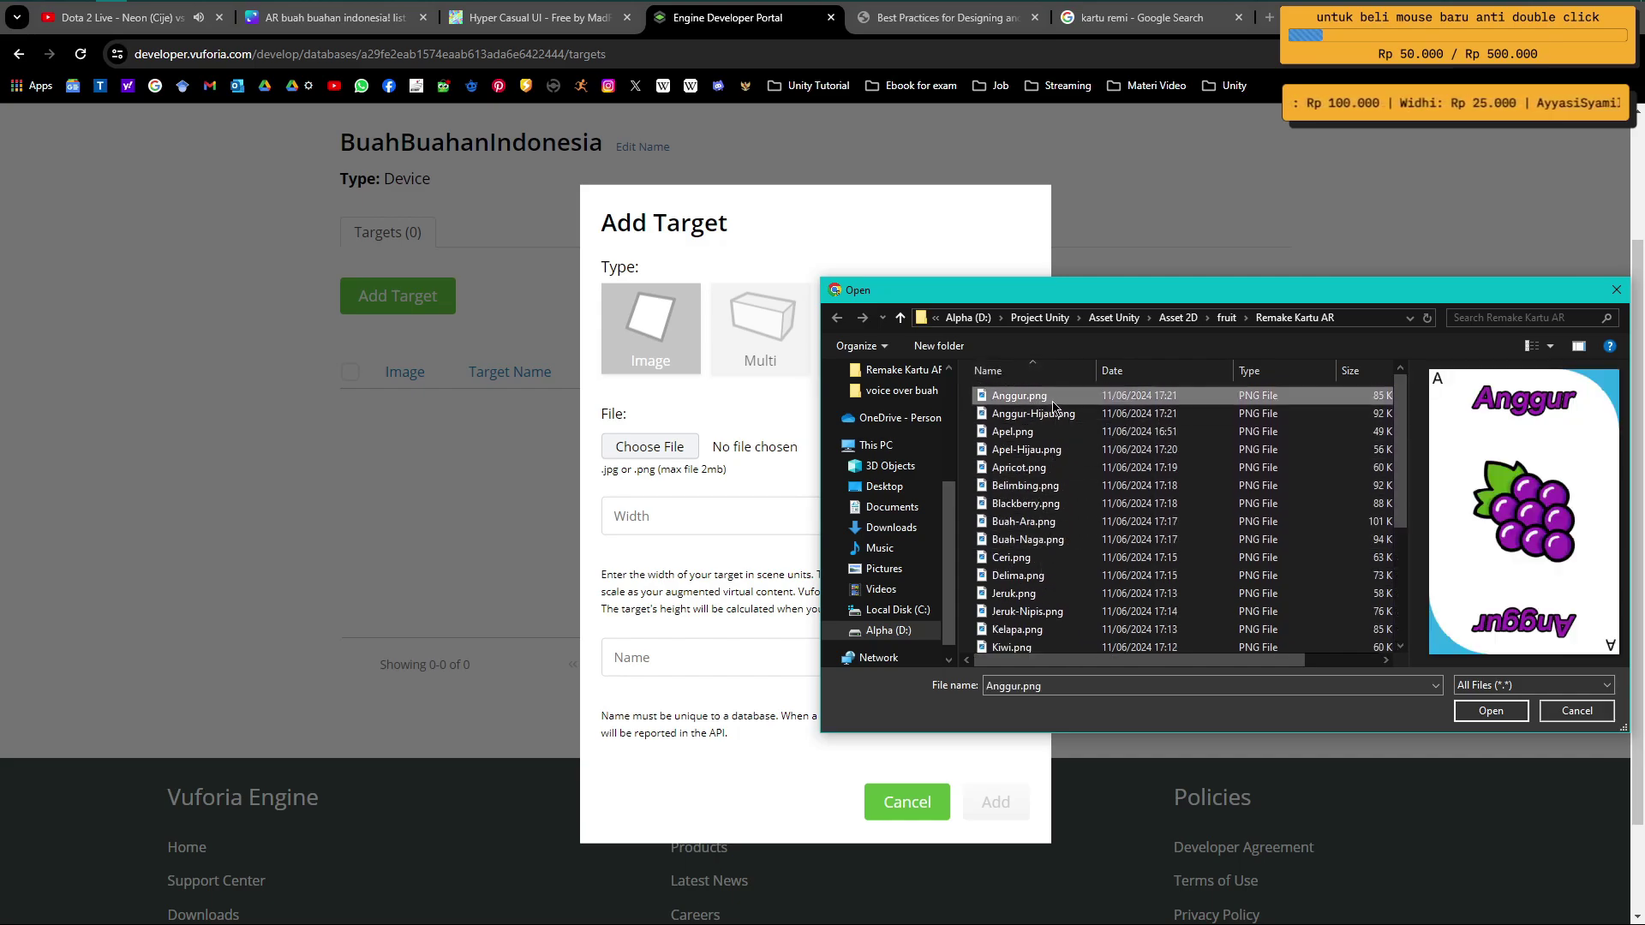
pyautogui.click(1491, 710)
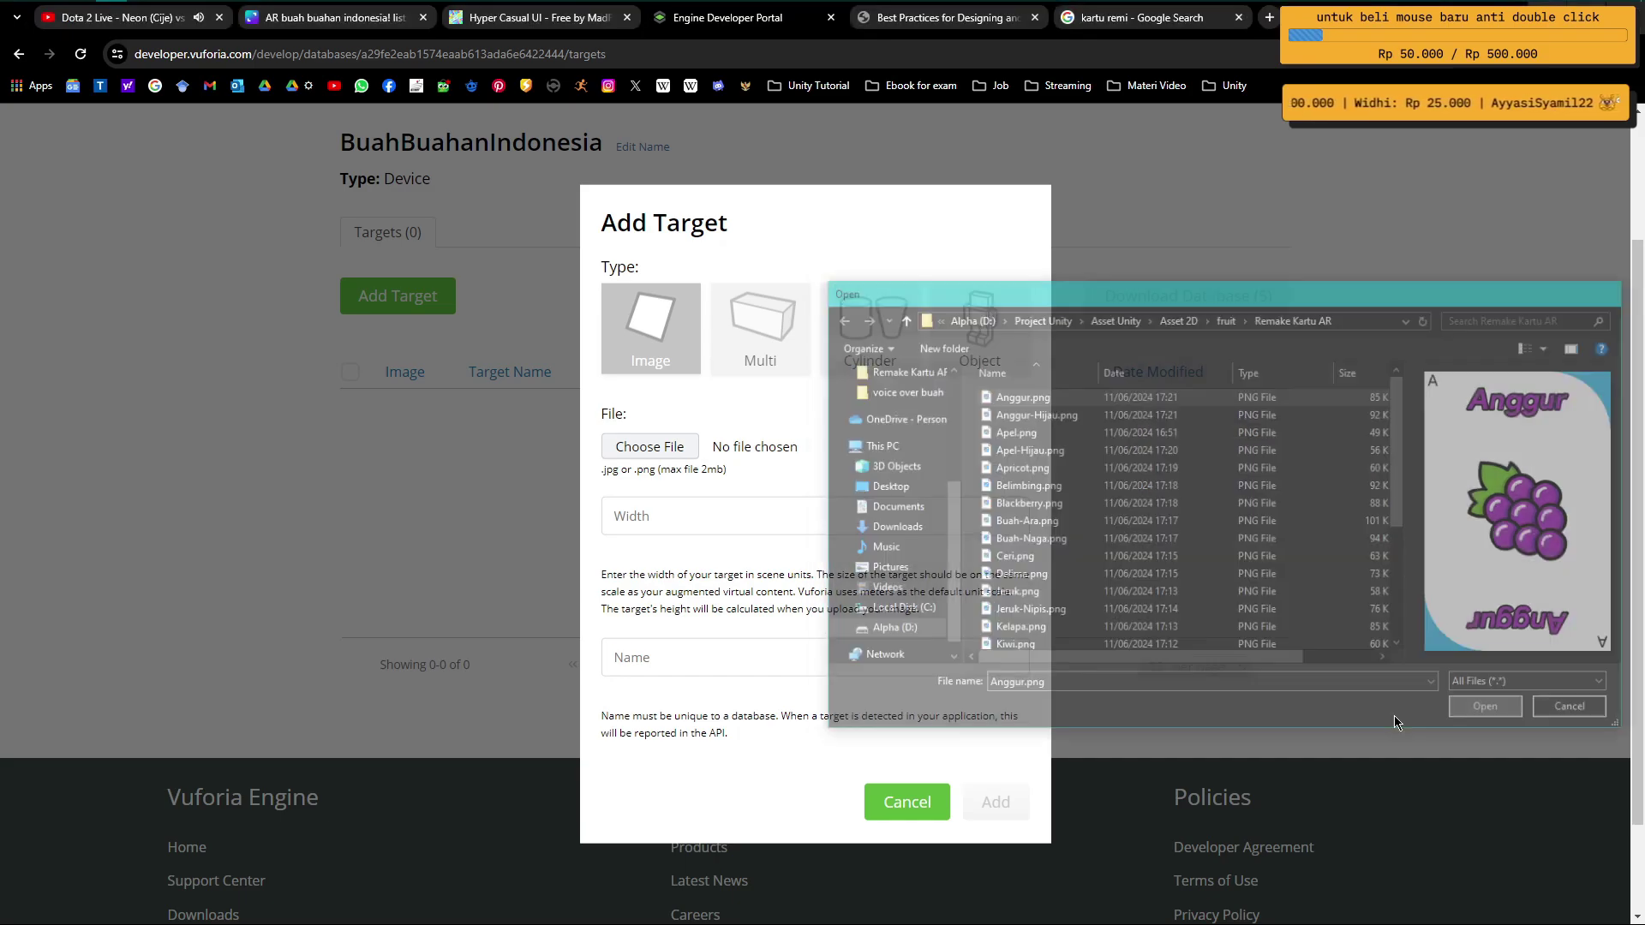
pyautogui.click(704, 524)
pyautogui.write('1')
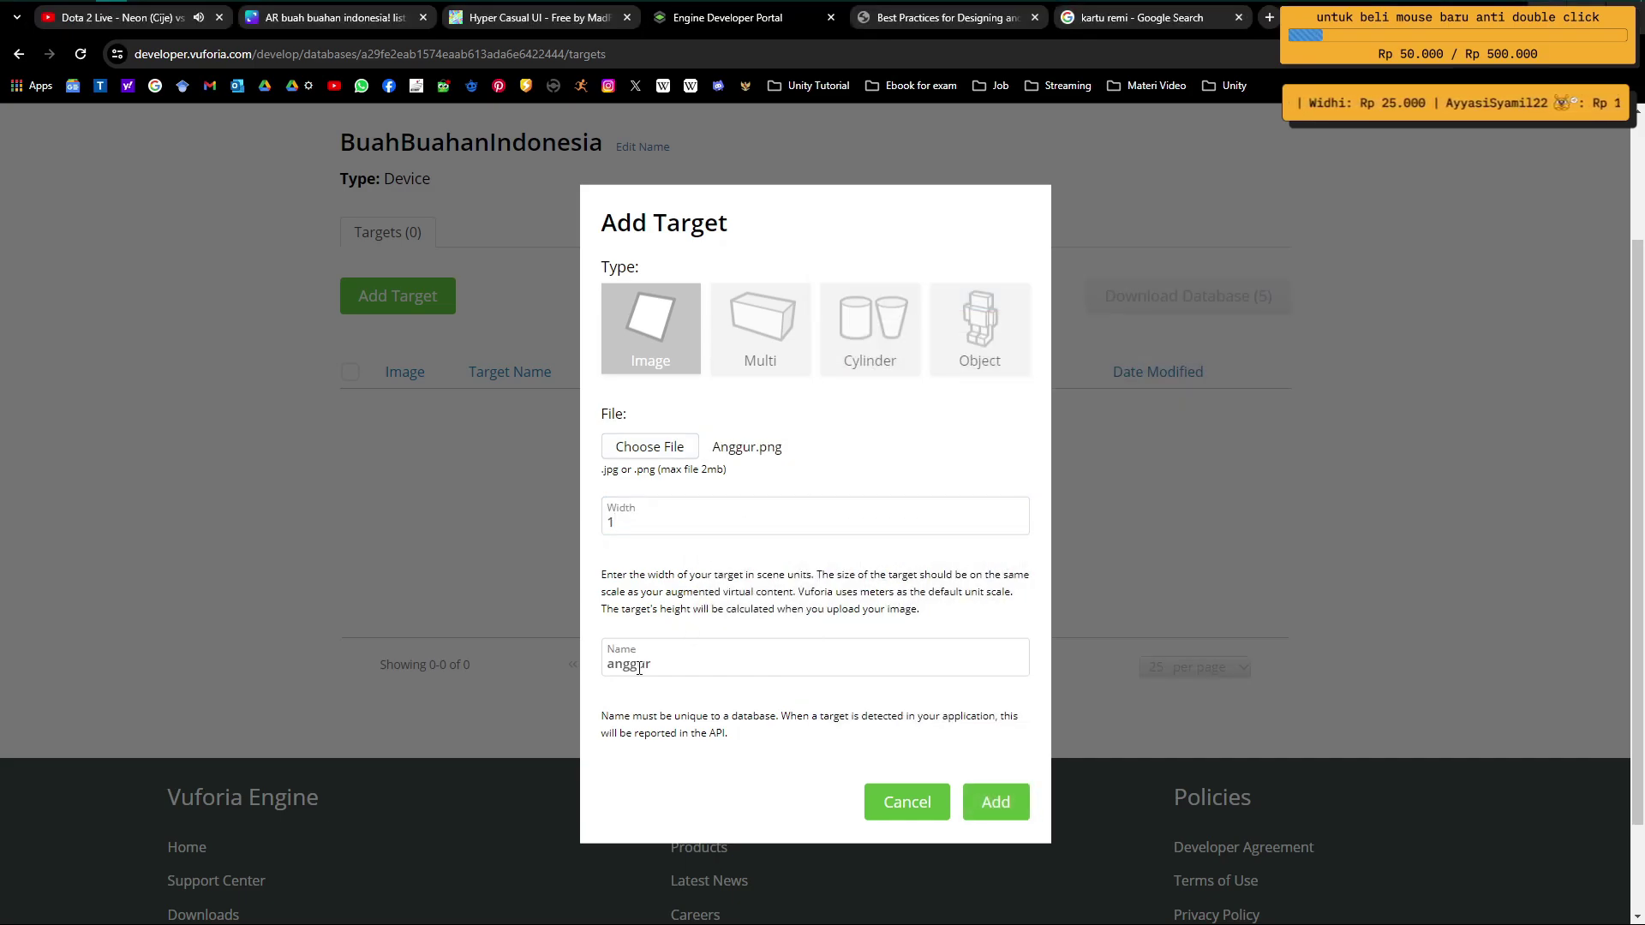
pyautogui.click(1025, 814)
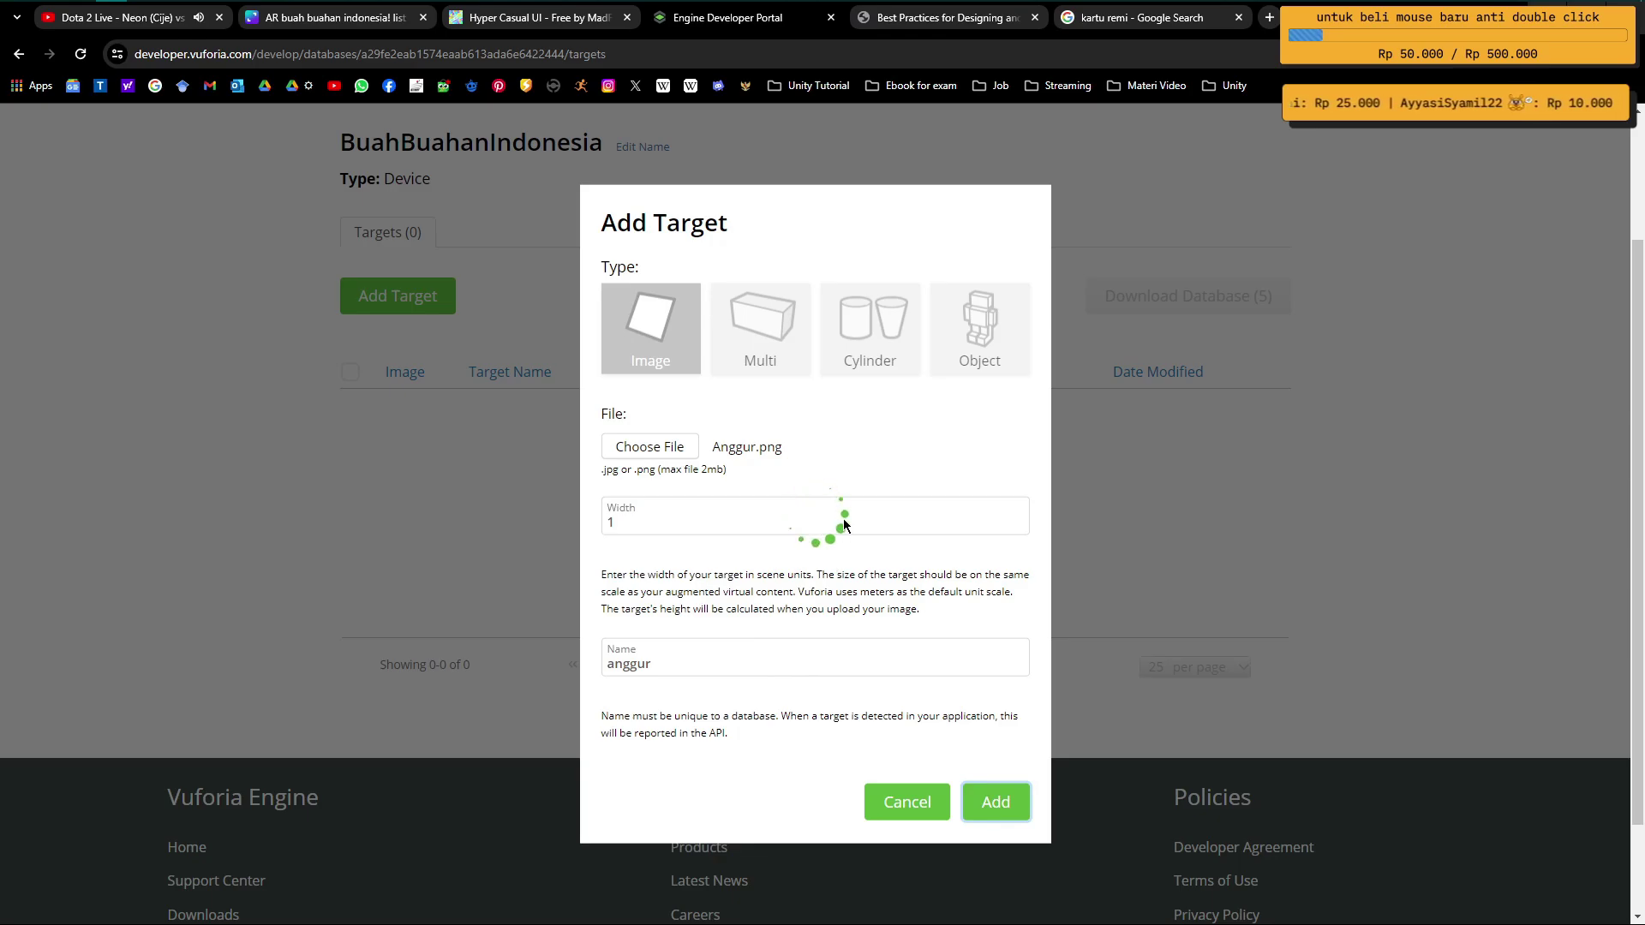
# Step: Start another image target and choose the Anggur-Hijau.png image
pyautogui.scroll(-1, 845, 522)
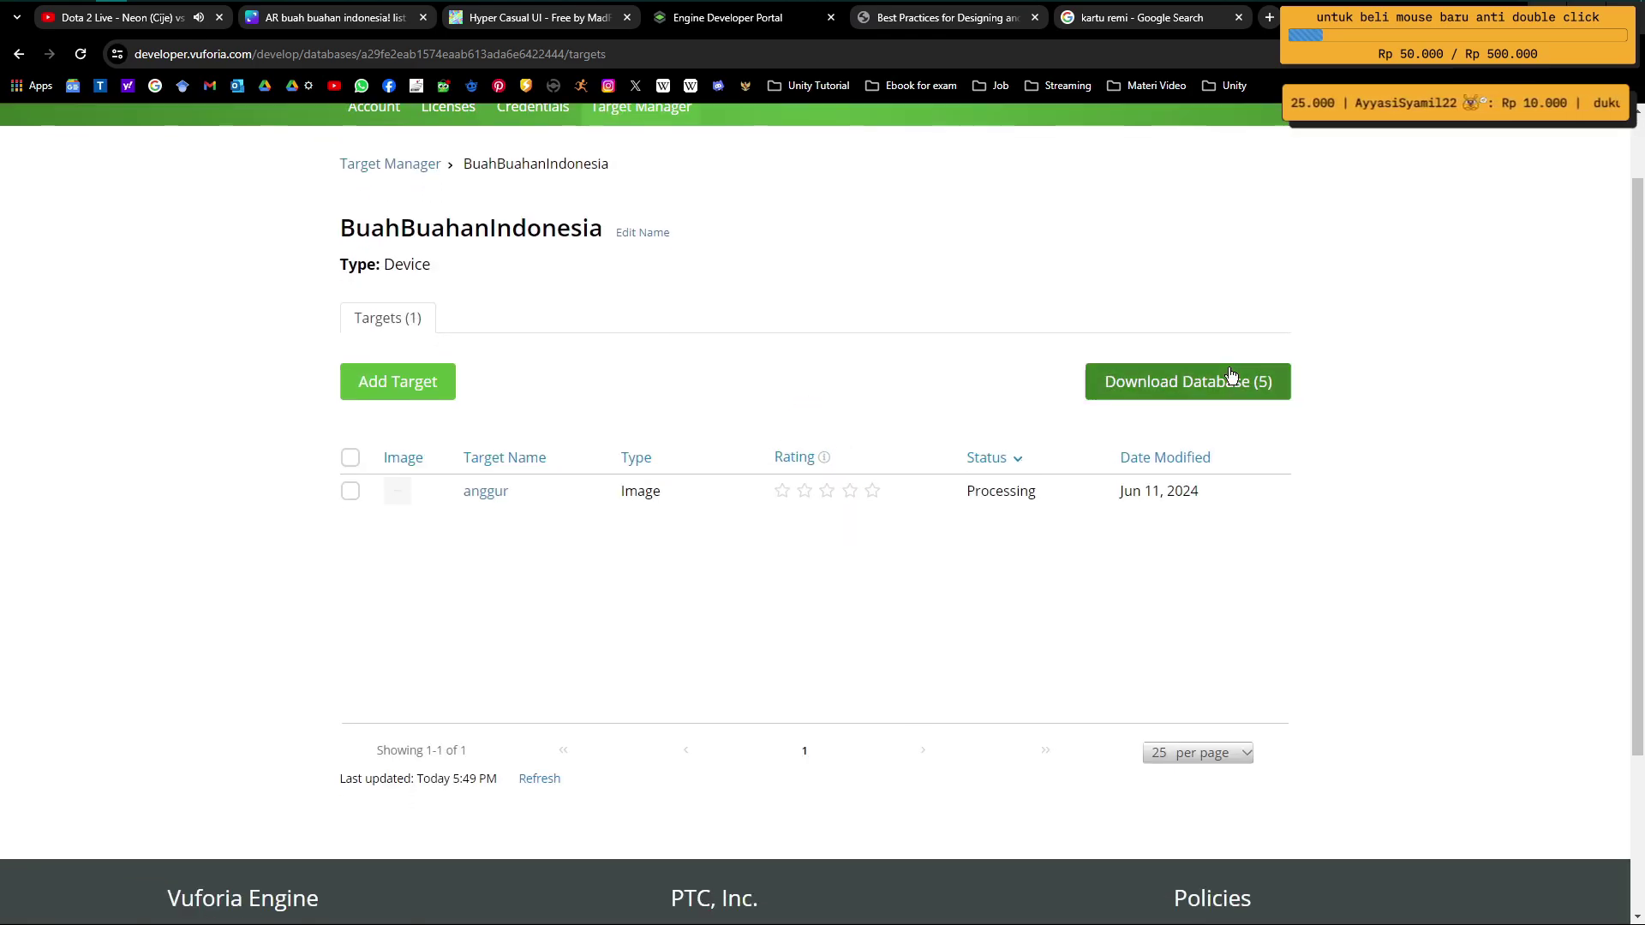
pyautogui.click(429, 387)
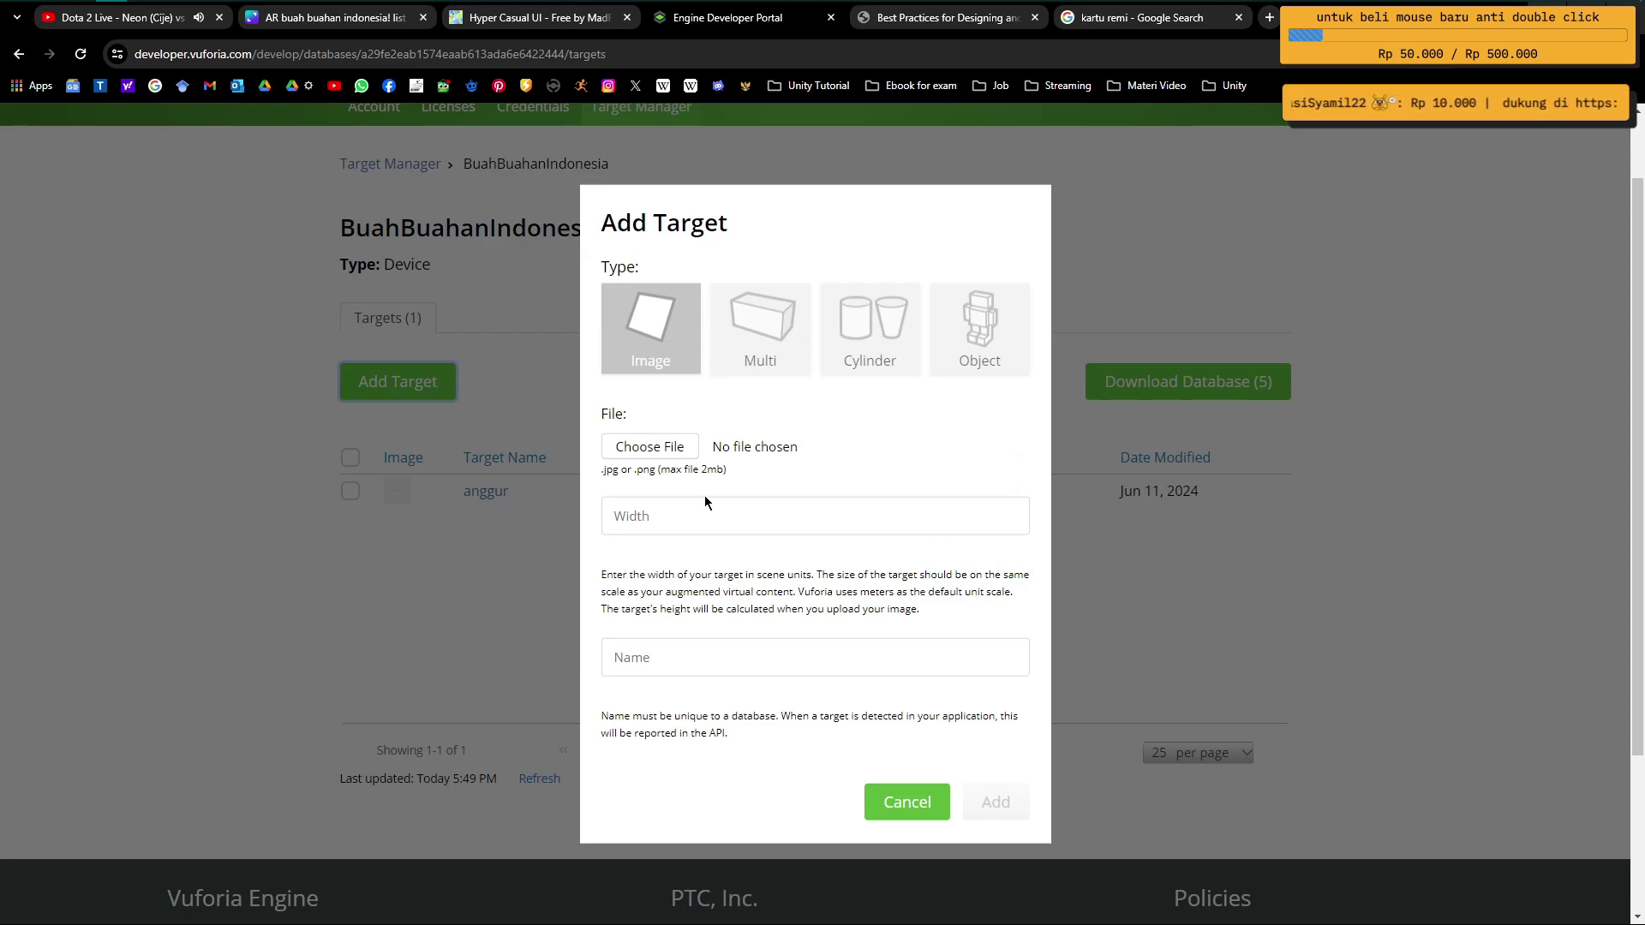
pyautogui.click(664, 456)
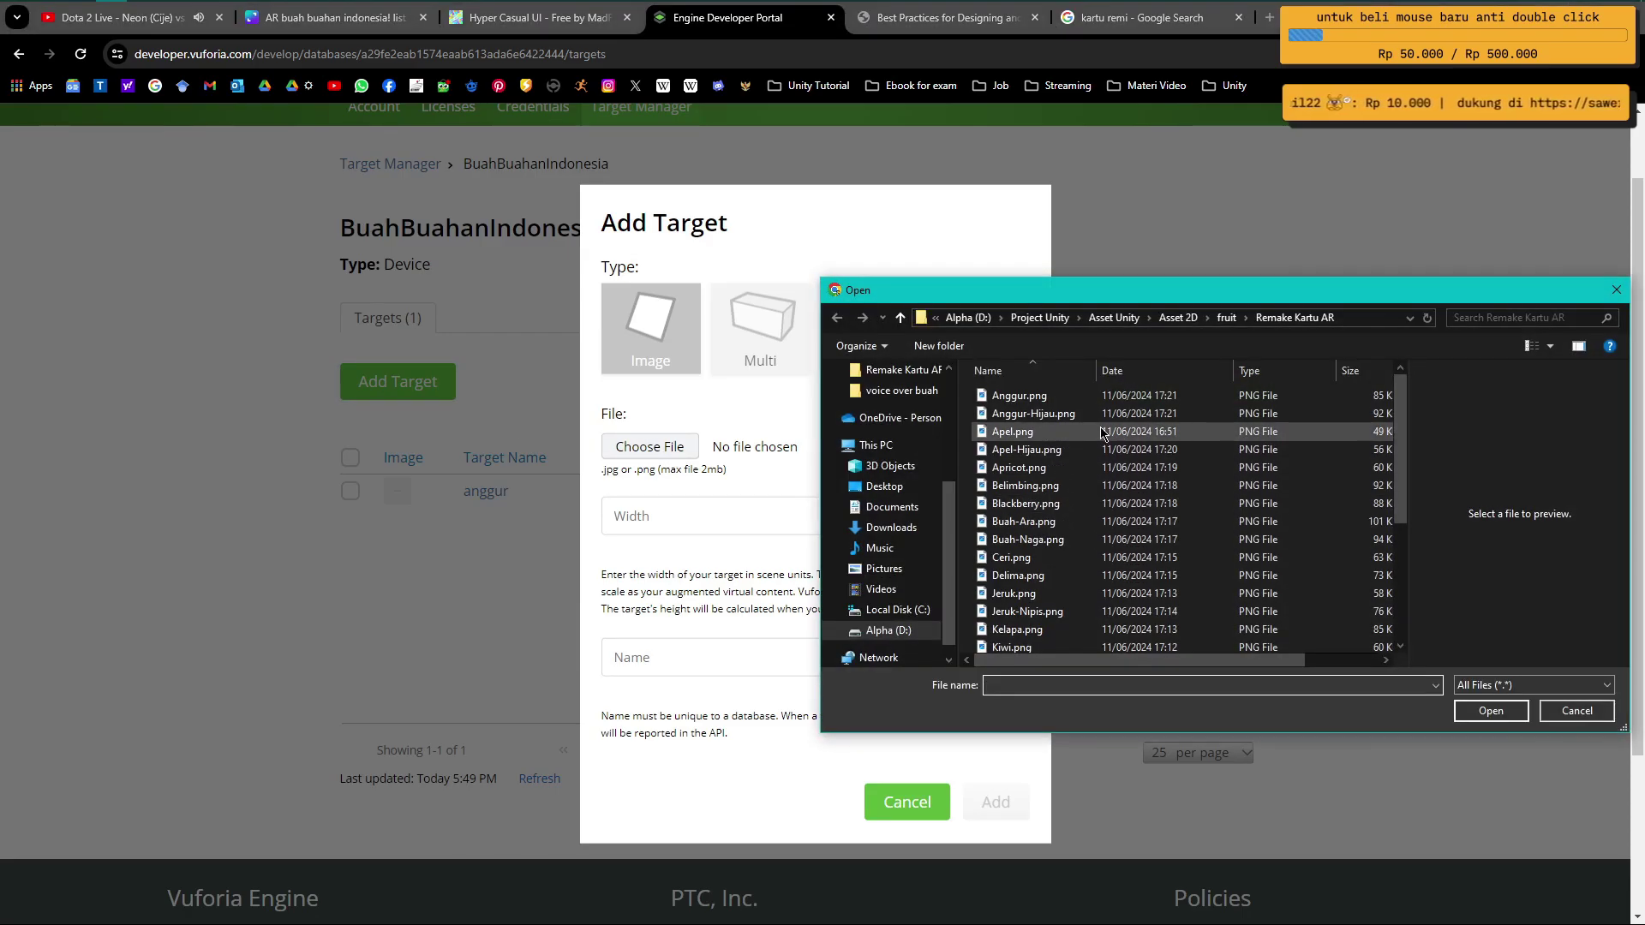
pyautogui.click(1100, 419)
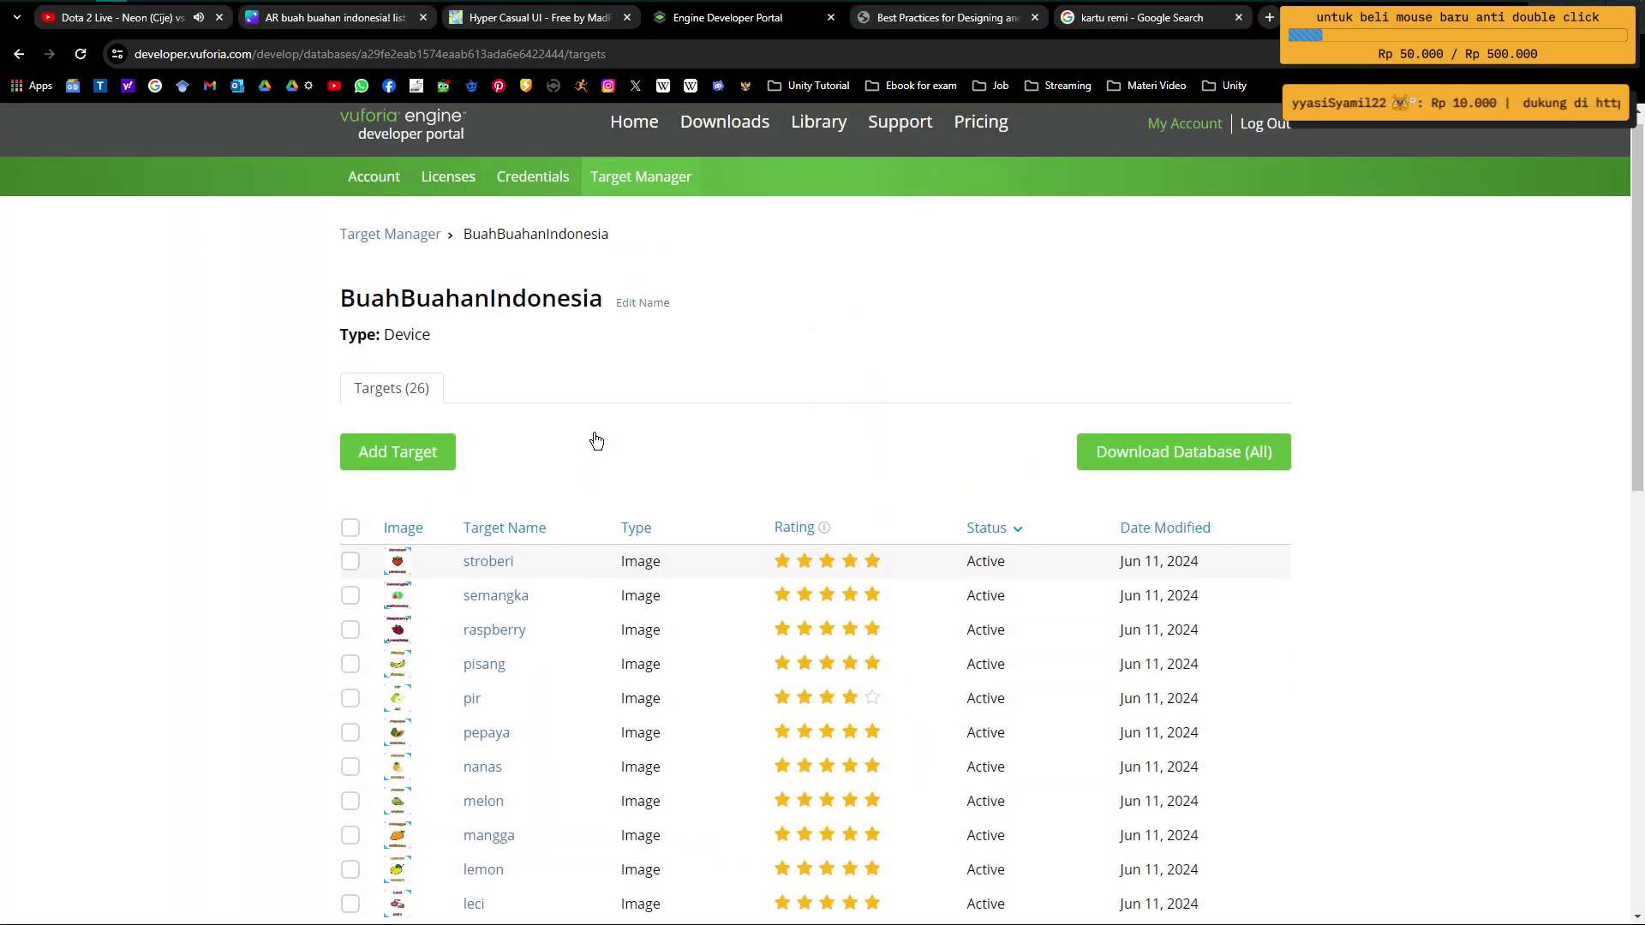
pyautogui.scroll(1, 597, 440)
pyautogui.scroll(-2, 754, 527)
pyautogui.scroll(-1, 660, 411)
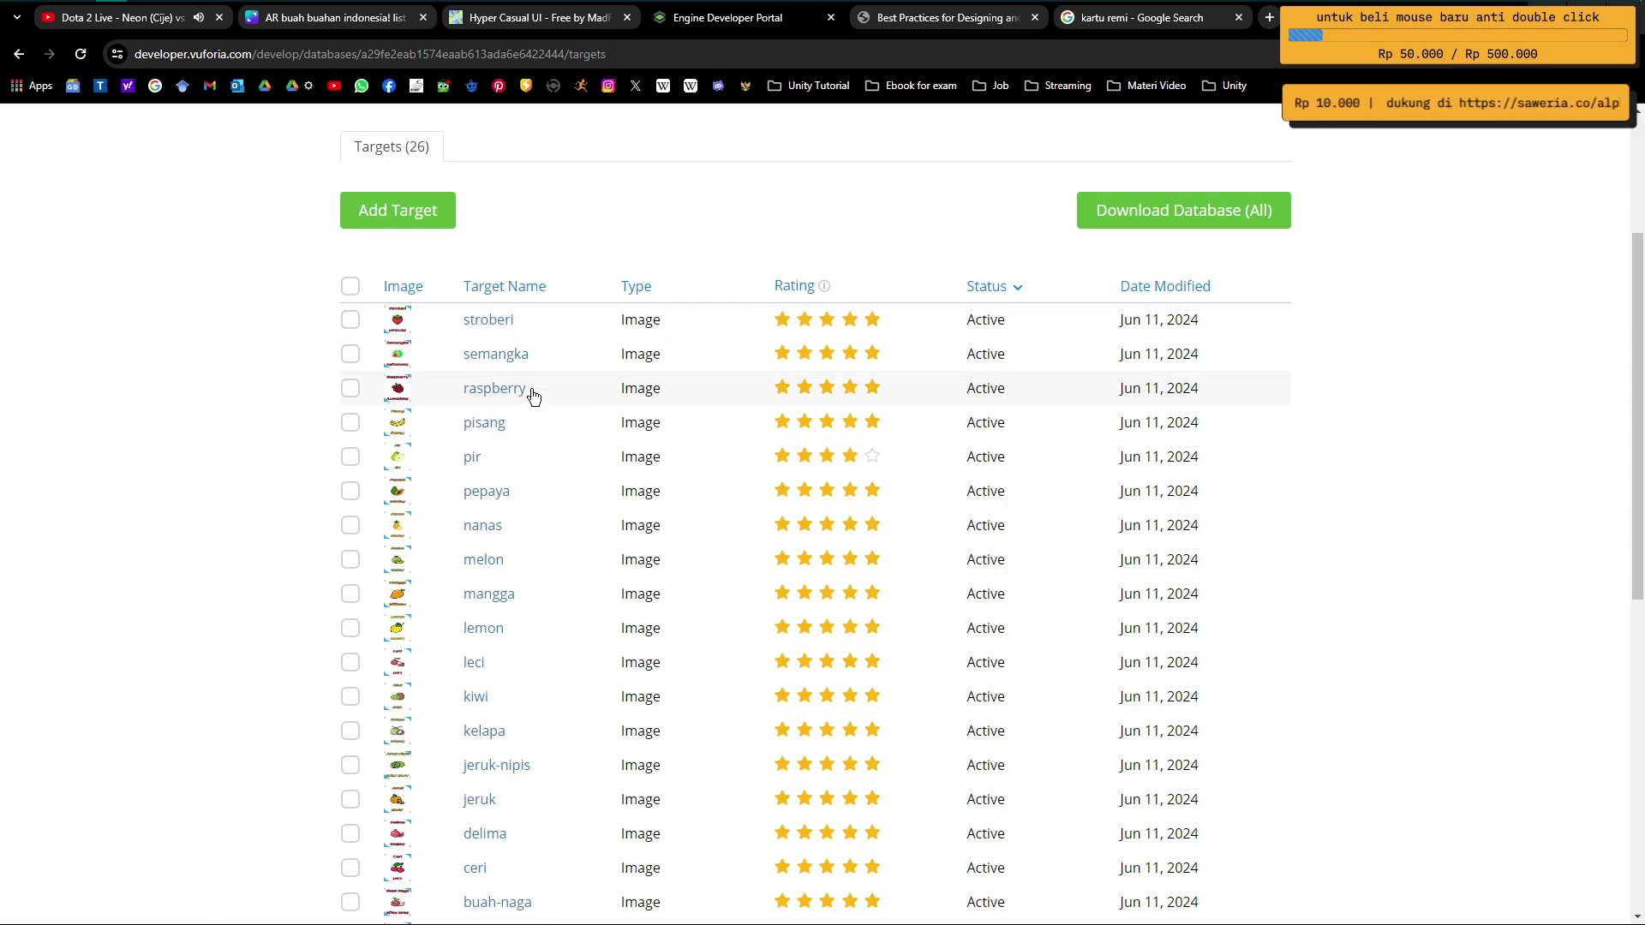
pyautogui.scroll(-2, 540, 401)
pyautogui.scroll(-4, 933, 823)
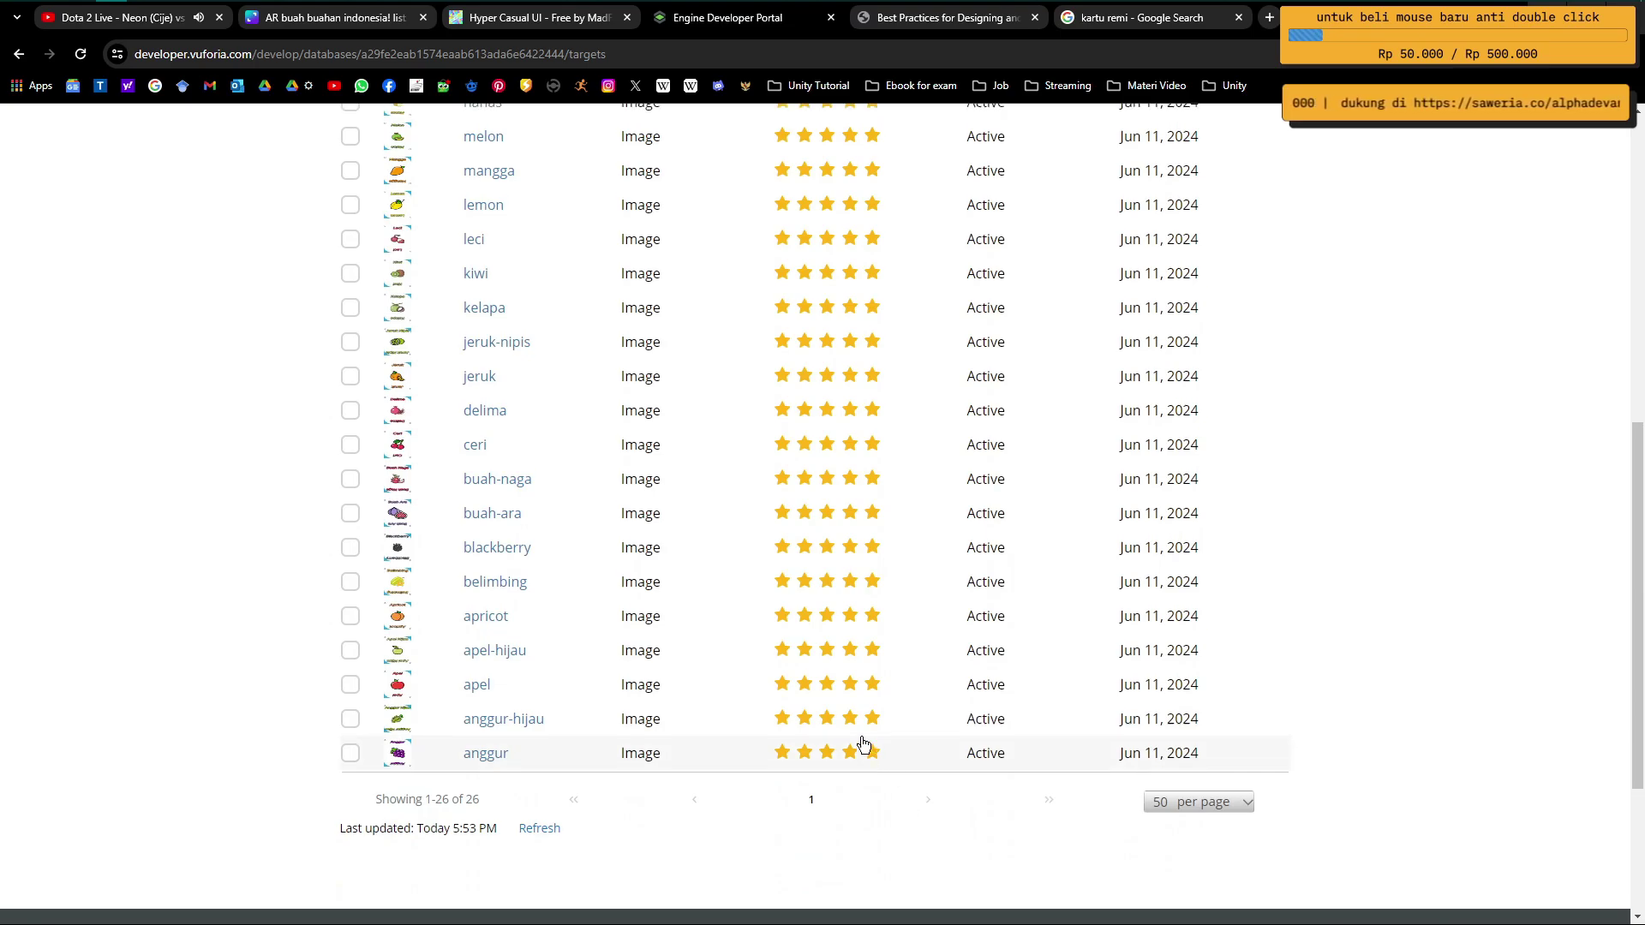
pyautogui.scroll(4, 864, 745)
pyautogui.scroll(1, 864, 744)
pyautogui.scroll(2, 864, 745)
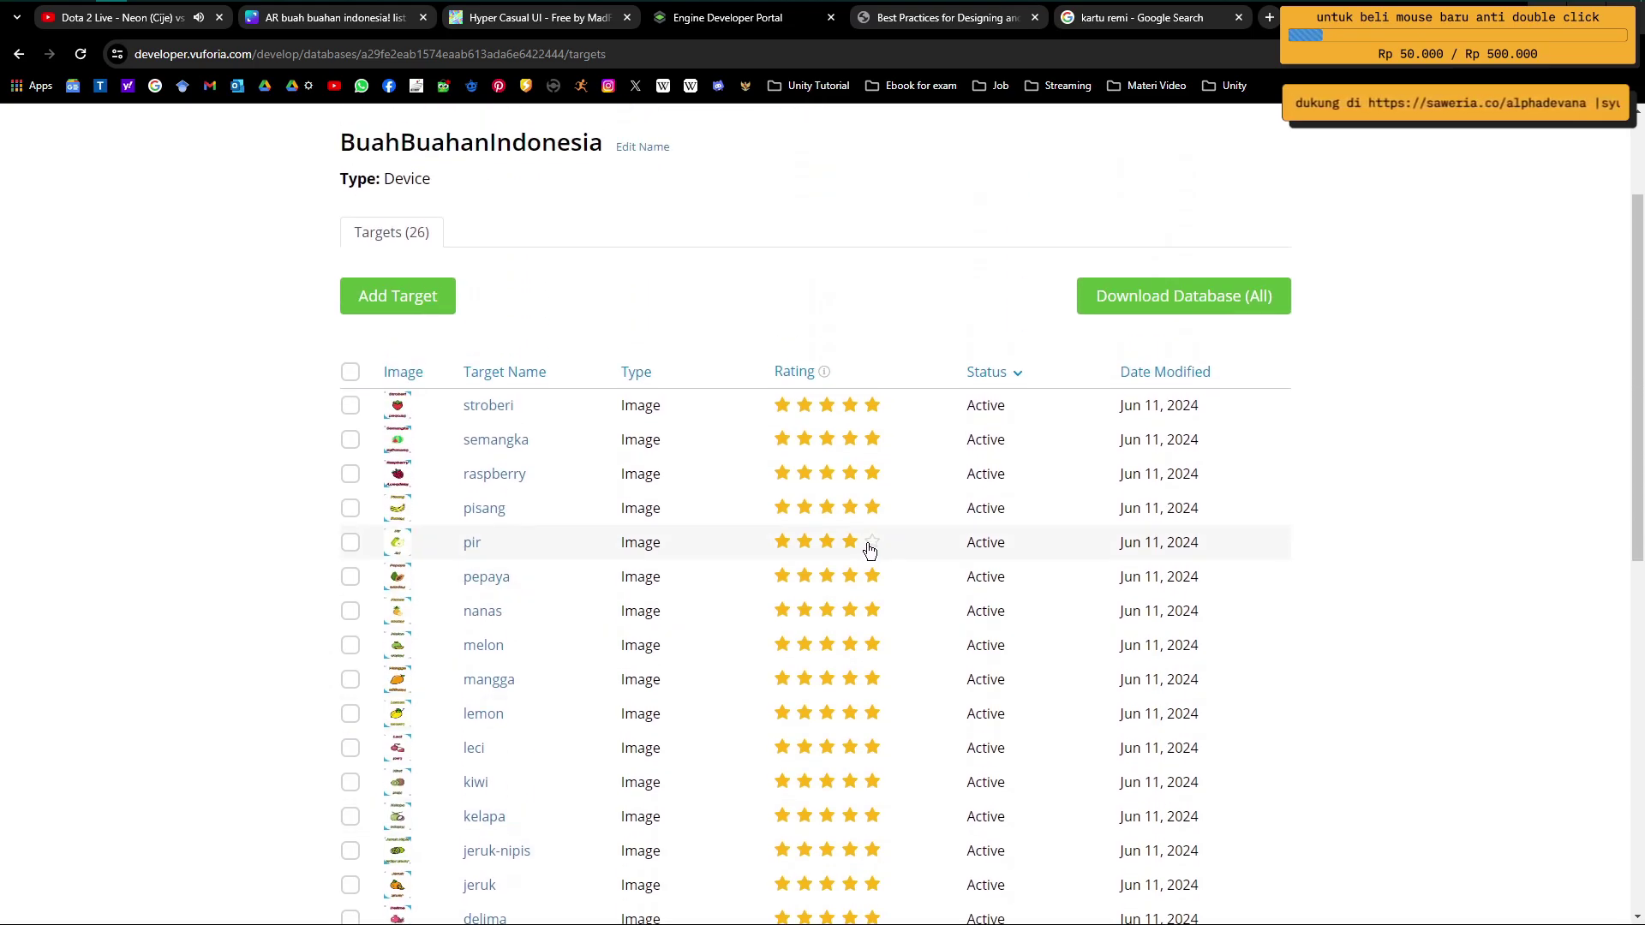
# Step: Open the pir target's details and display its detected image features
pyautogui.click(478, 545)
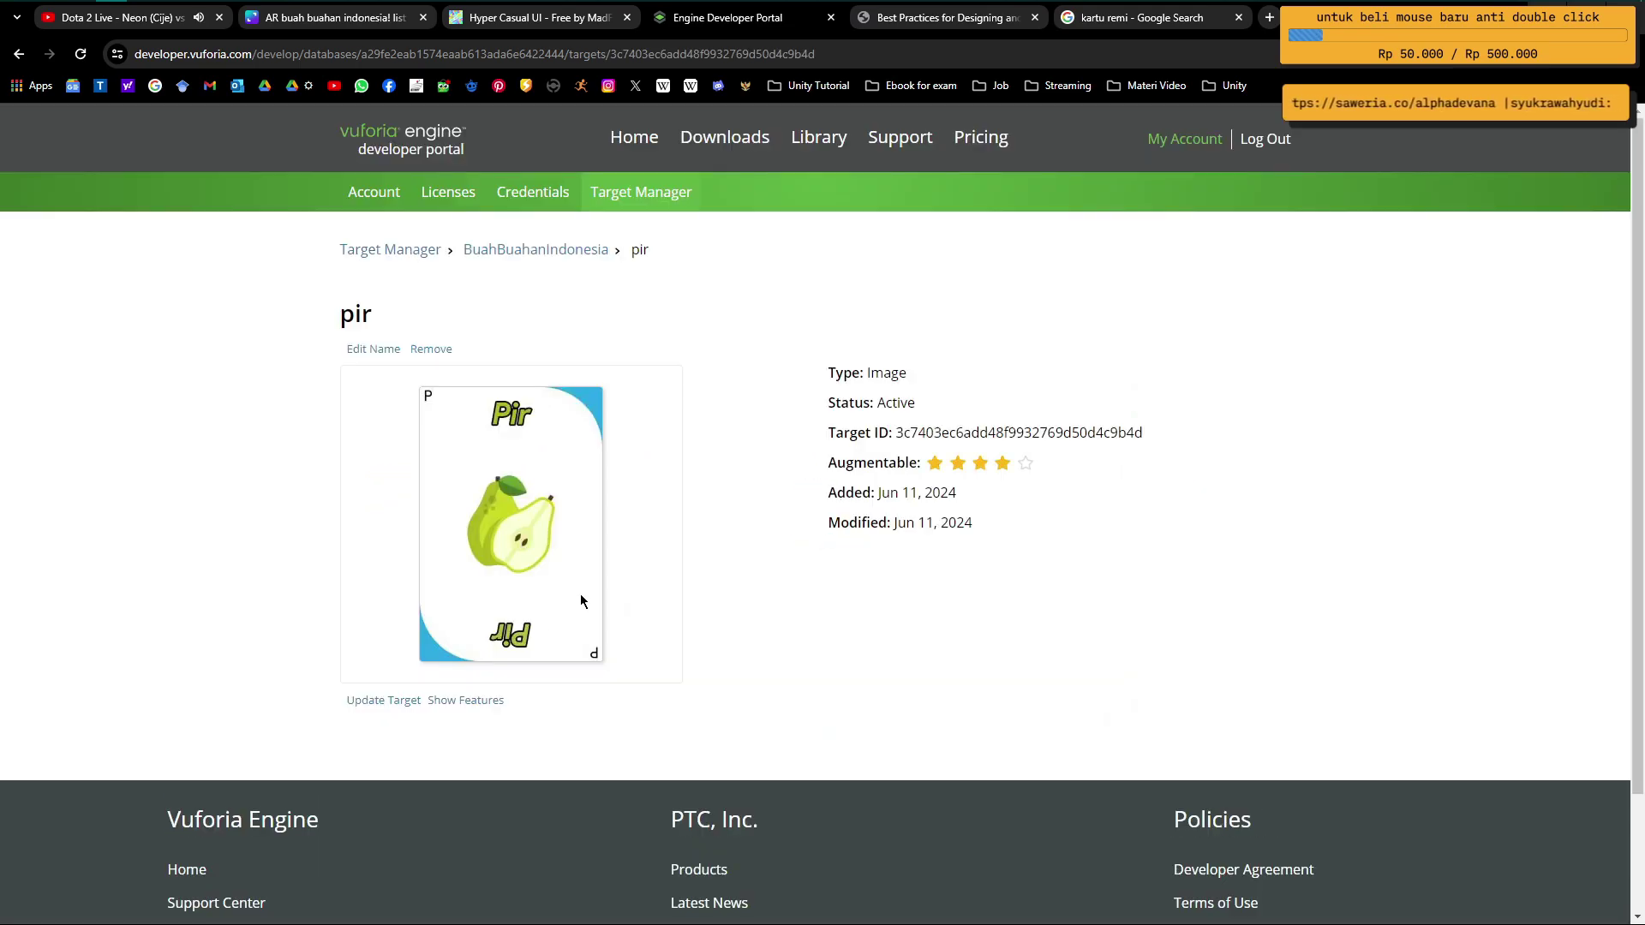
pyautogui.click(464, 705)
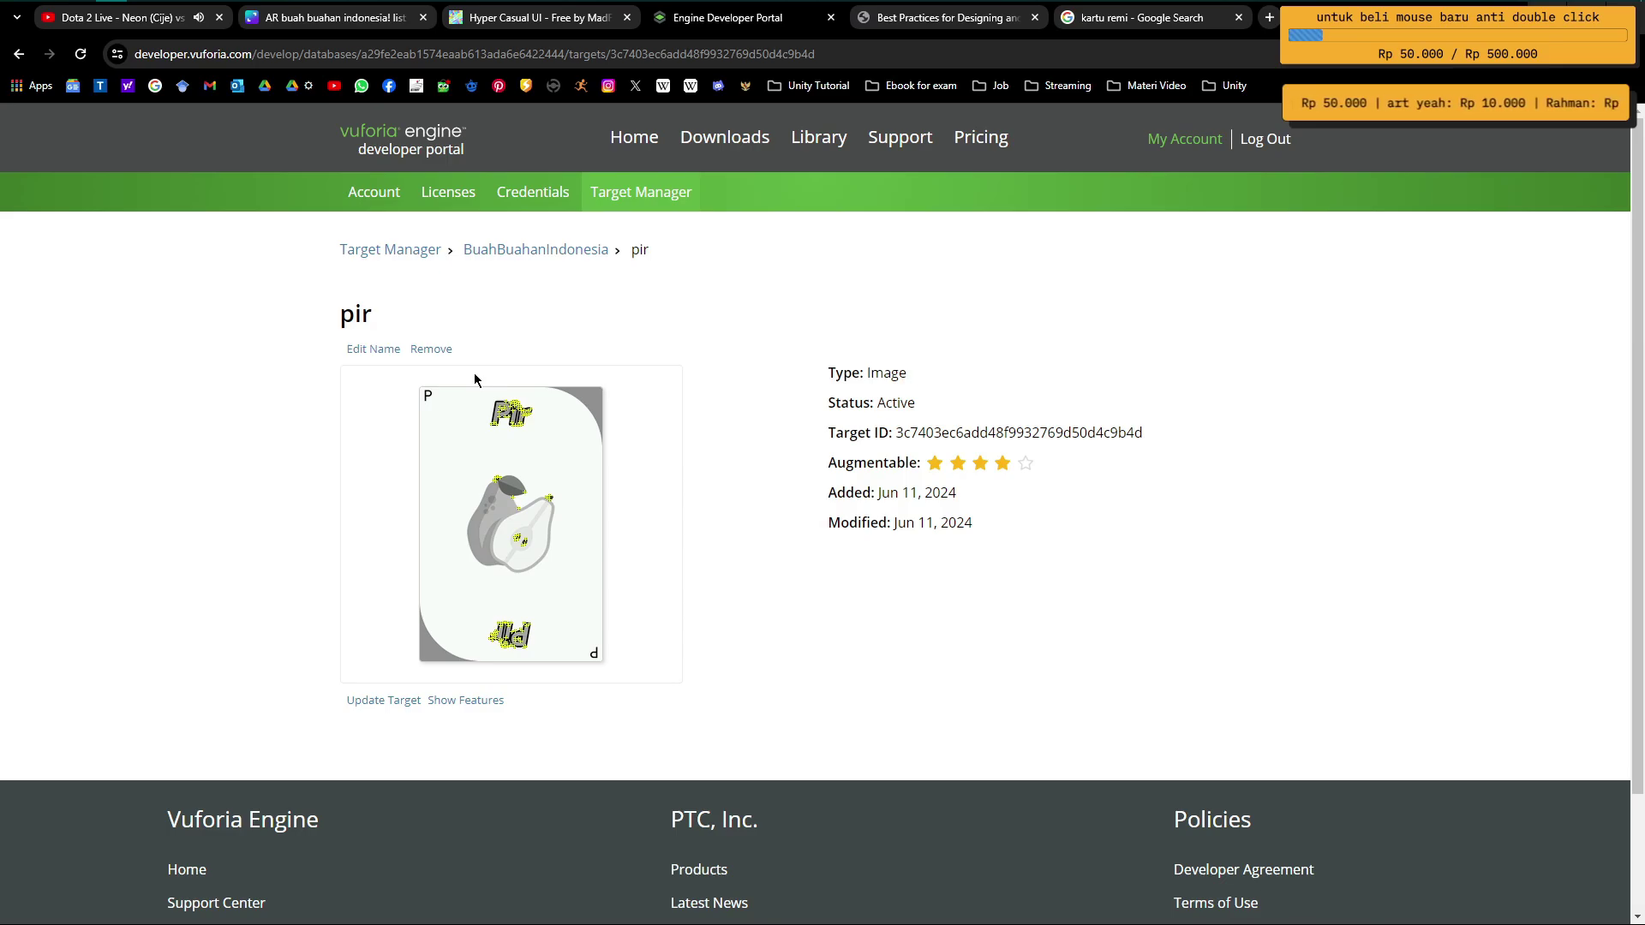
# Step: Return to the BuahBuahanIndonesia list, review the 26 targets, and open Download Database
pyautogui.click(536, 250)
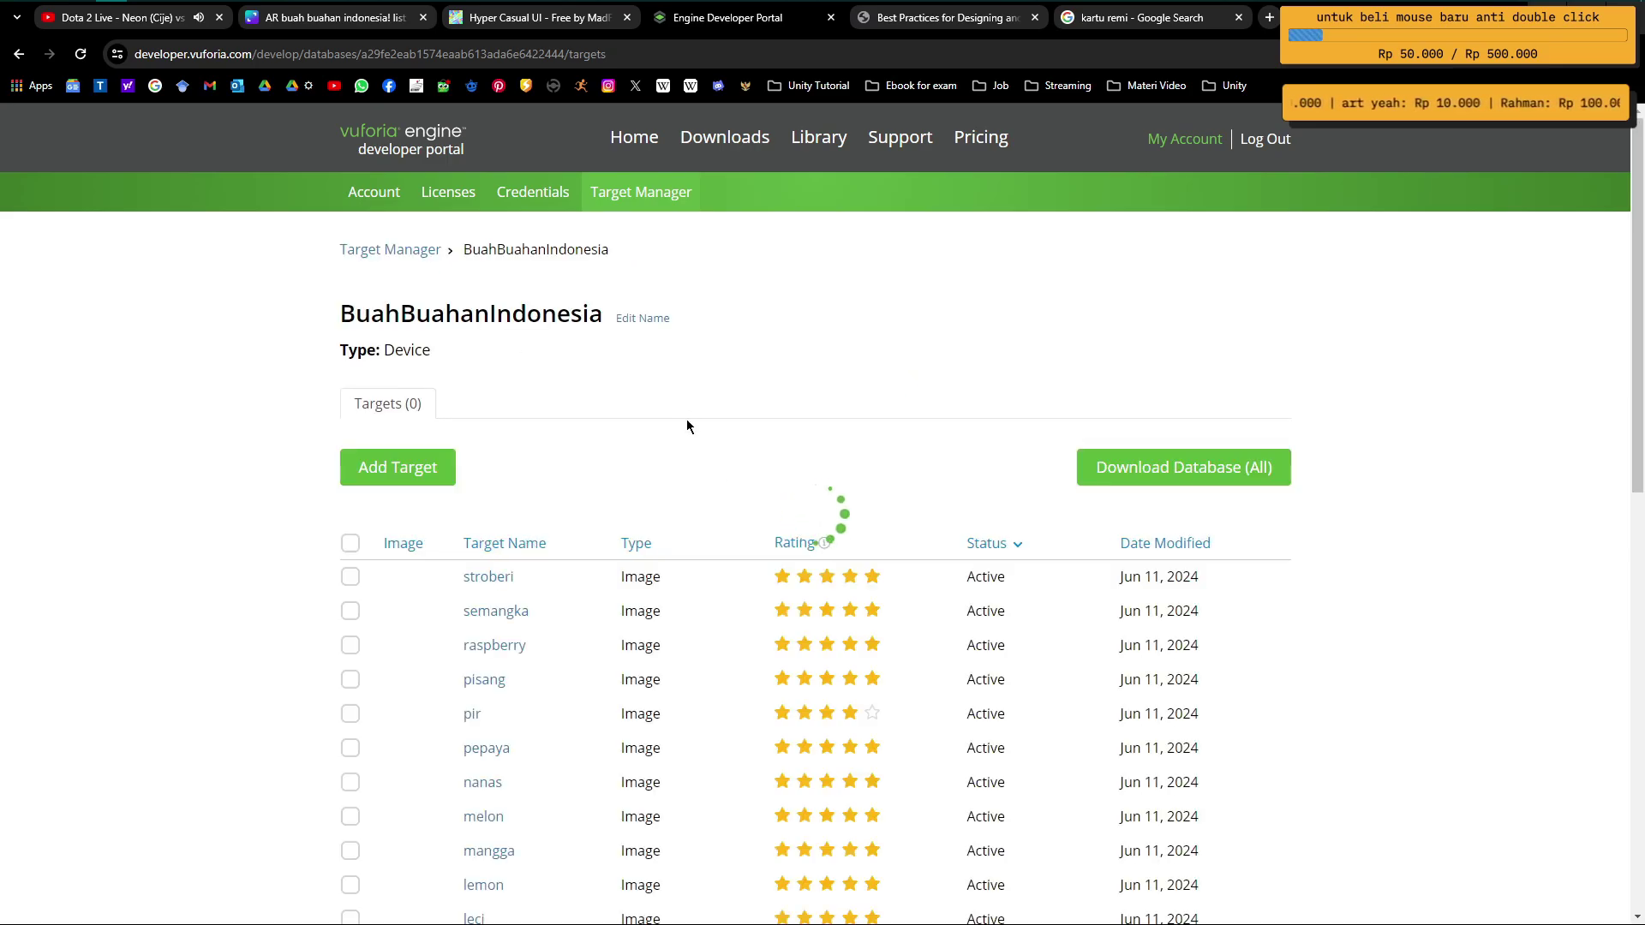
pyautogui.scroll(-5, 753, 496)
pyautogui.scroll(-5, 667, 611)
pyautogui.scroll(2, 666, 614)
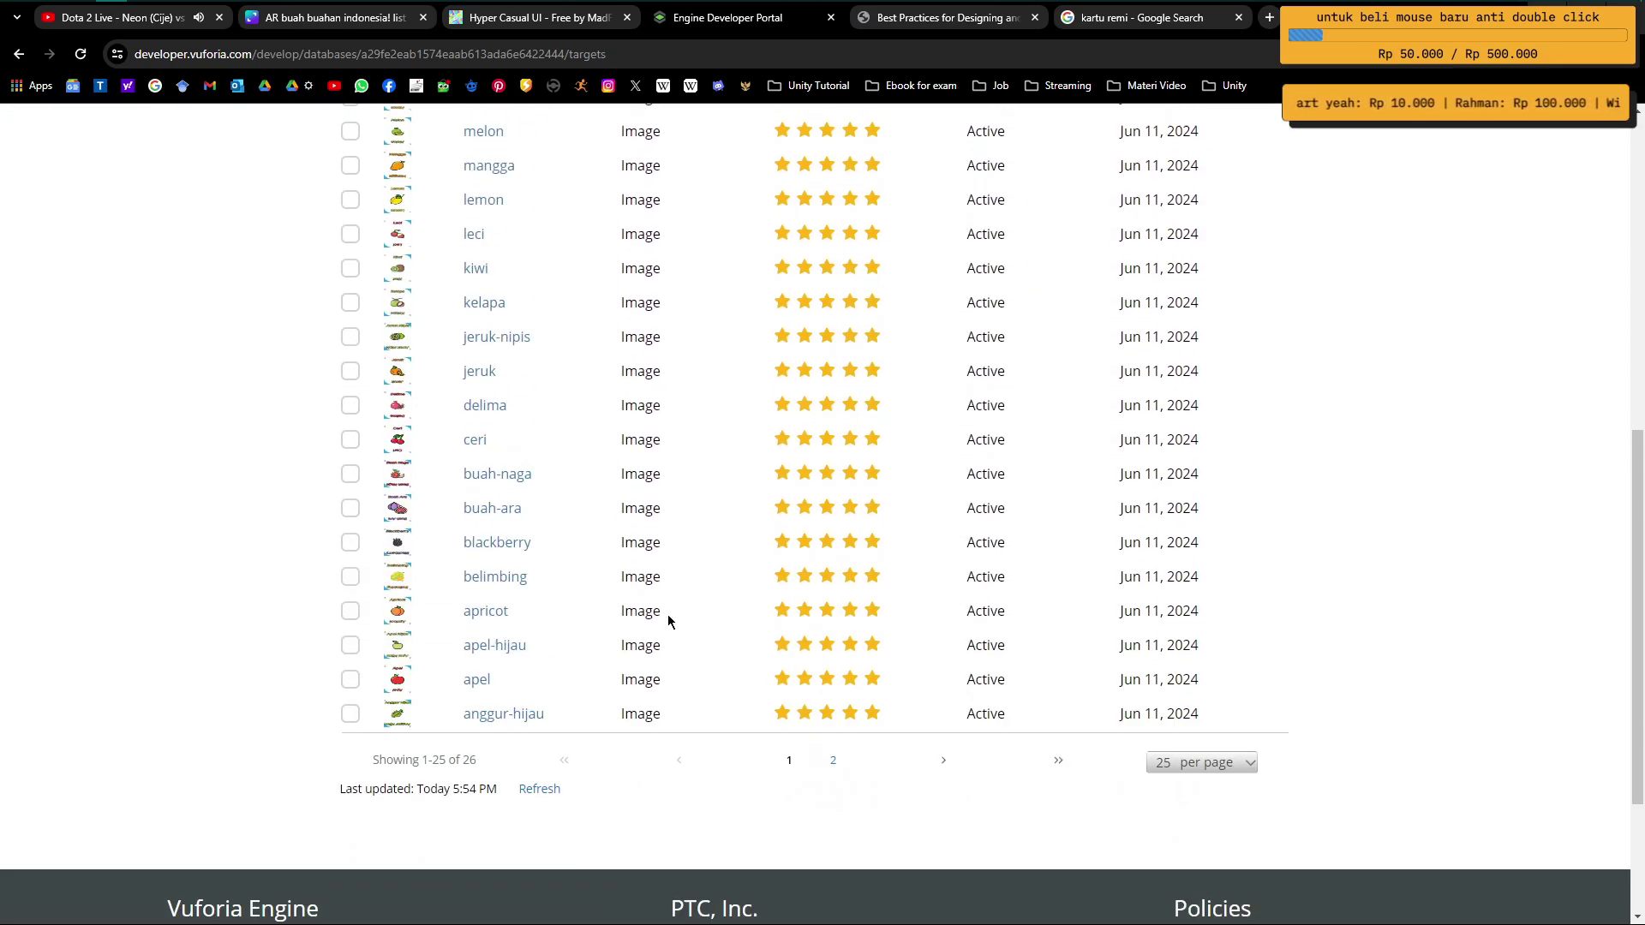
pyautogui.scroll(2, 666, 614)
pyautogui.scroll(4, 666, 617)
pyautogui.scroll(2, 686, 582)
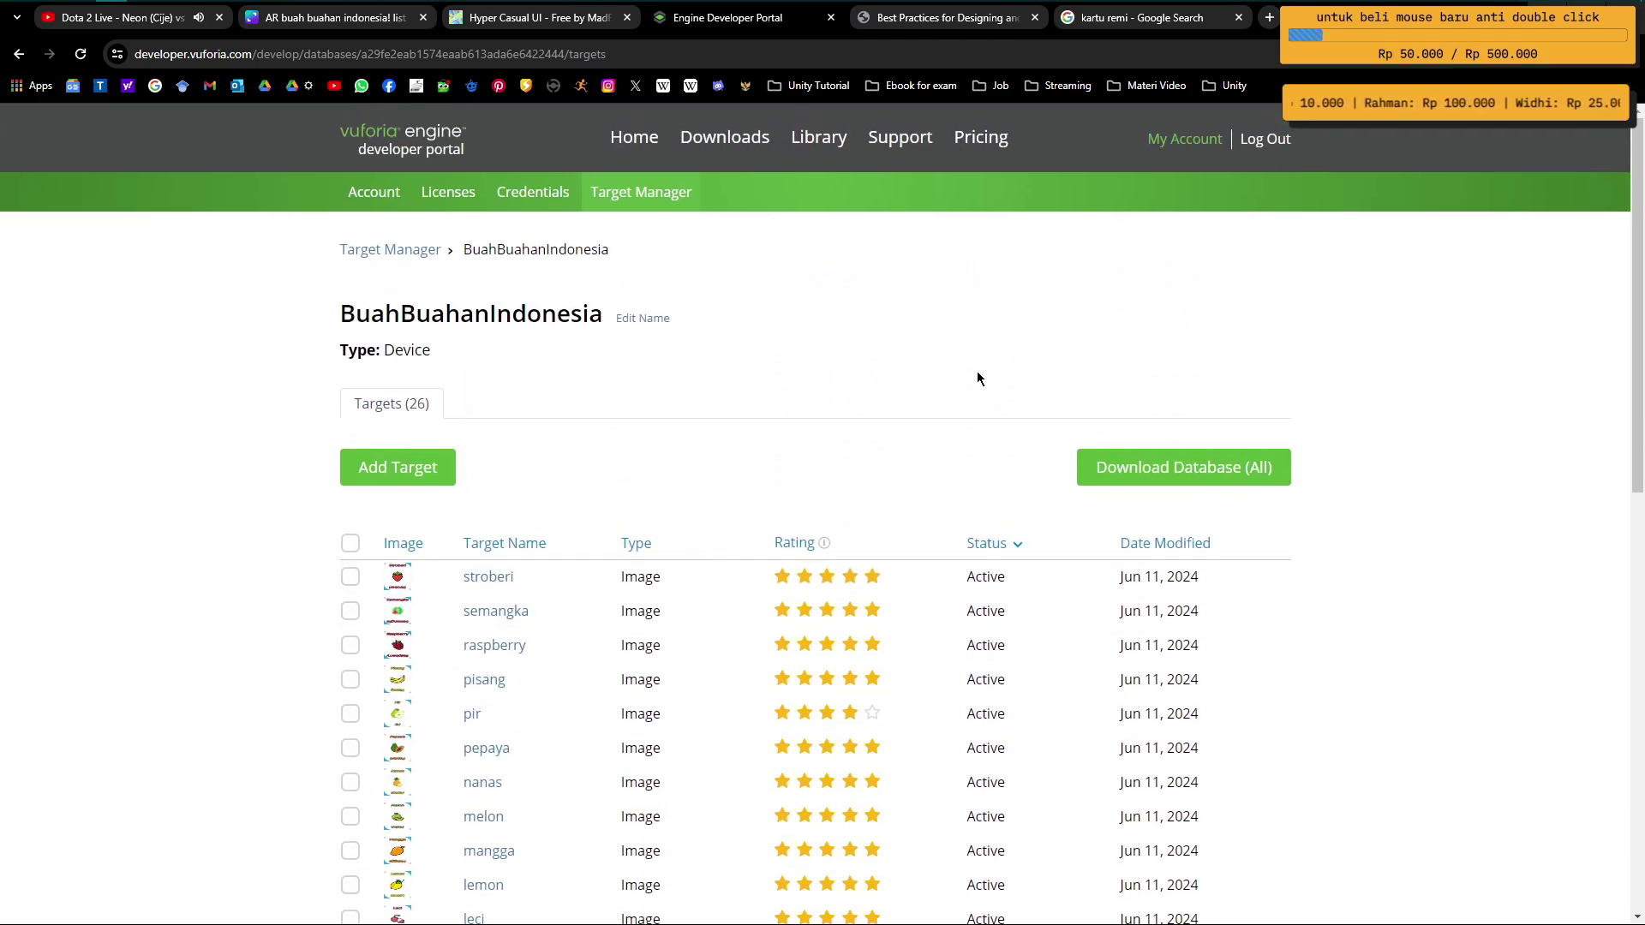
pyautogui.click(1179, 476)
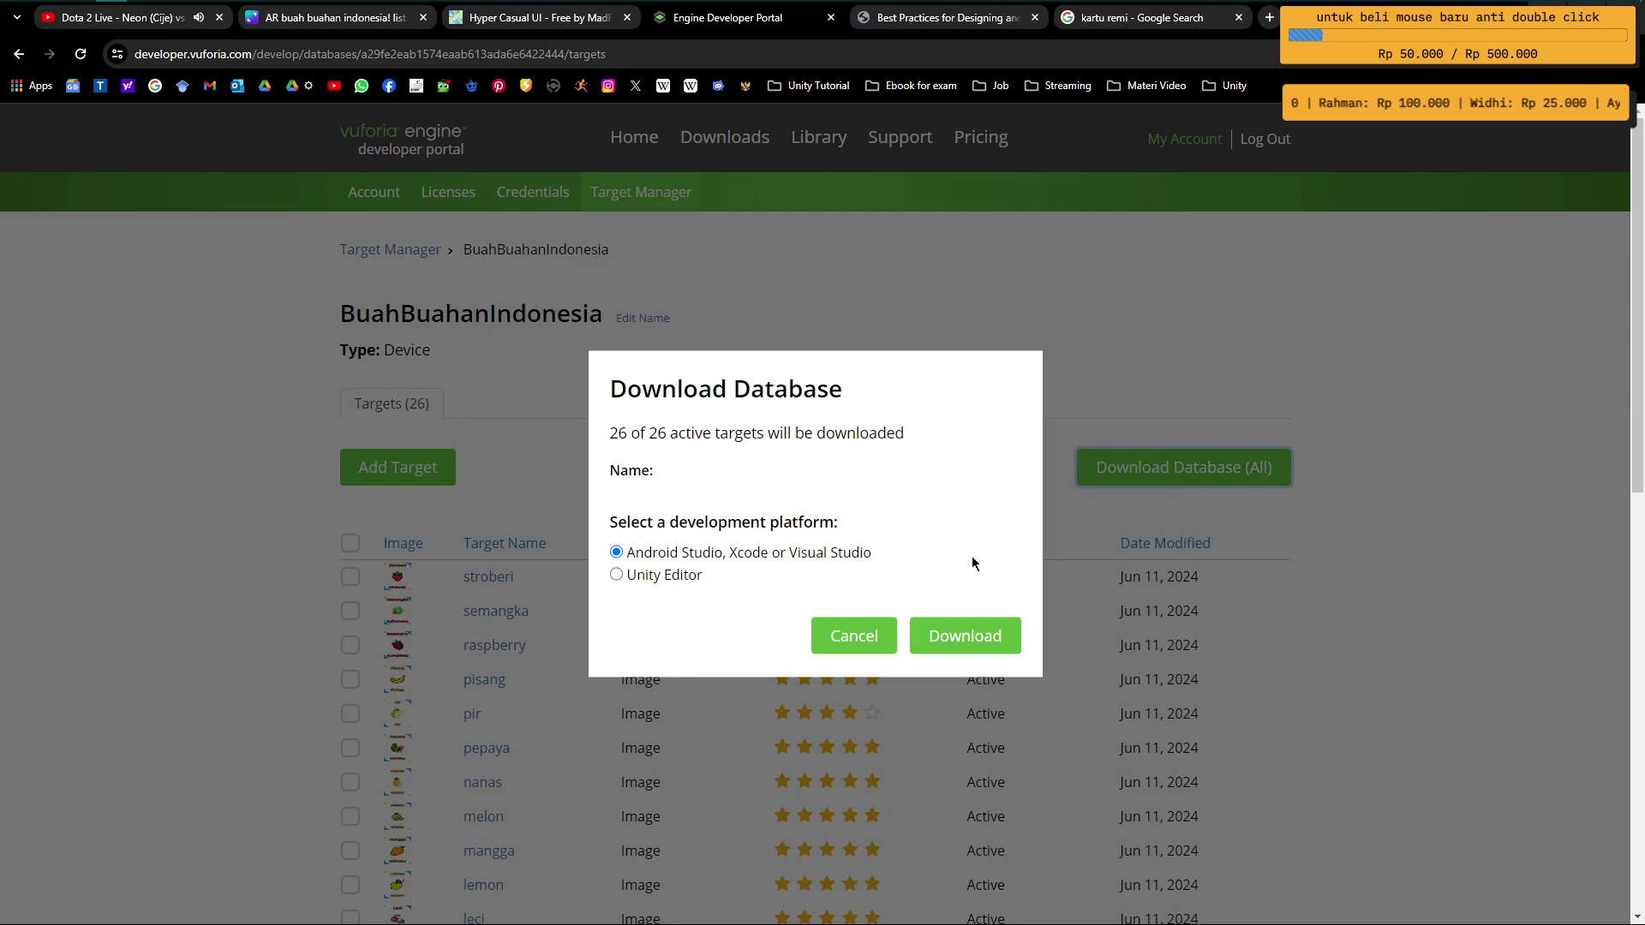
# Step: Download the database for Unity Editor into D:\Project Unity\Asset Package, replacing the old file
pyautogui.click(626, 580)
pyautogui.click(966, 636)
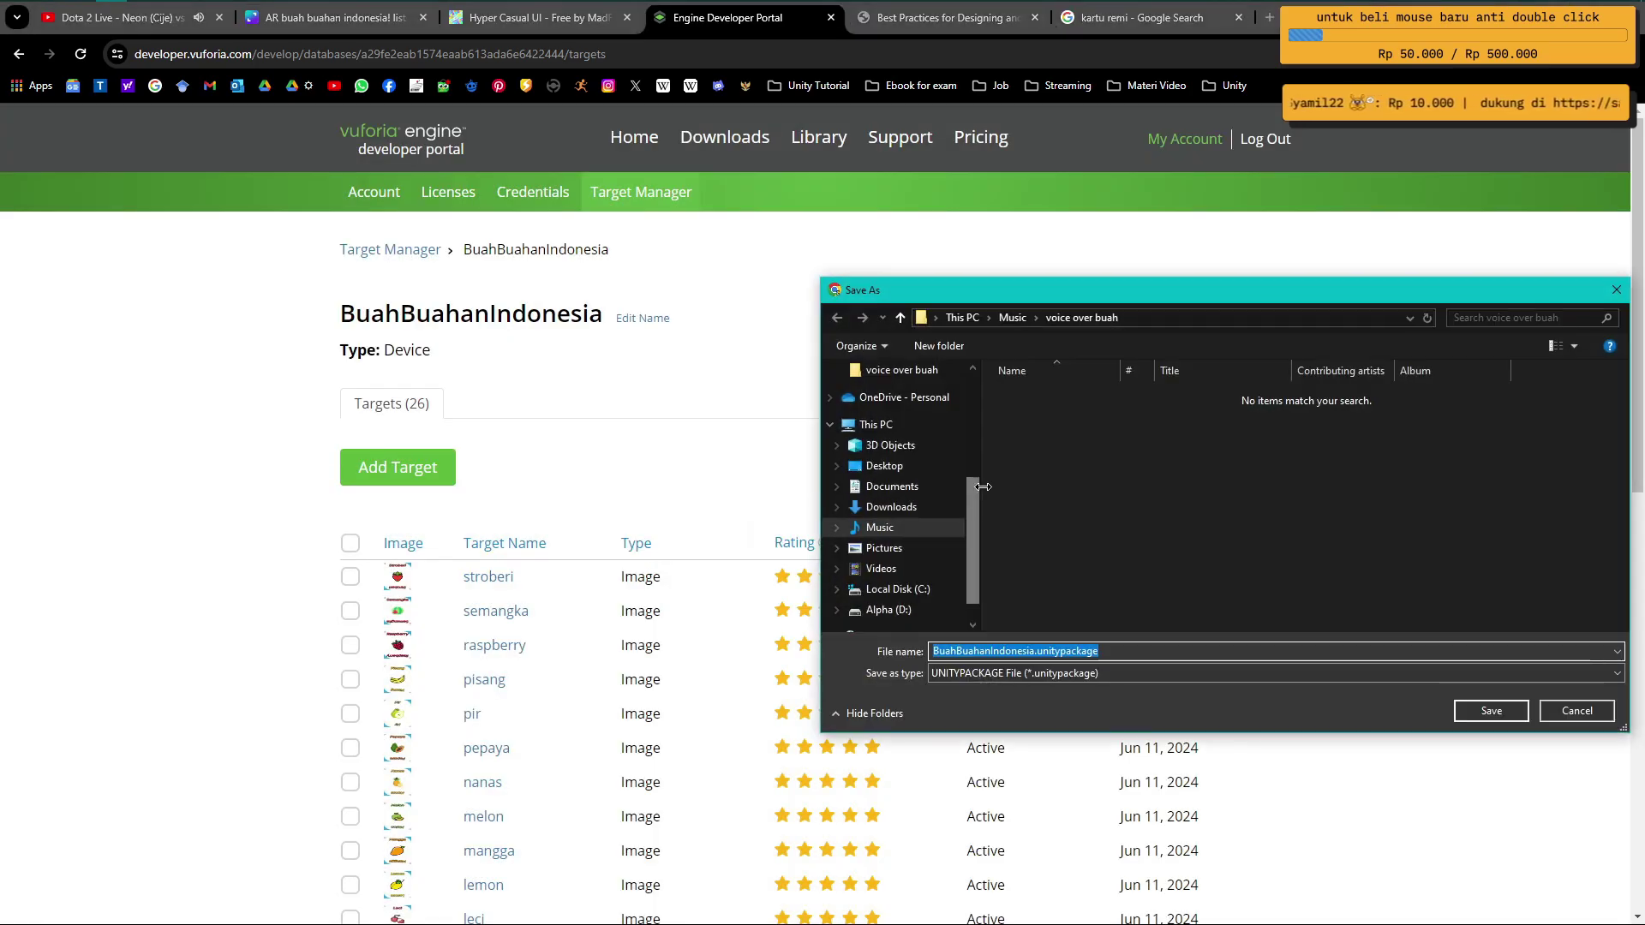
pyautogui.click(926, 614)
pyautogui.doubleClick(1041, 449)
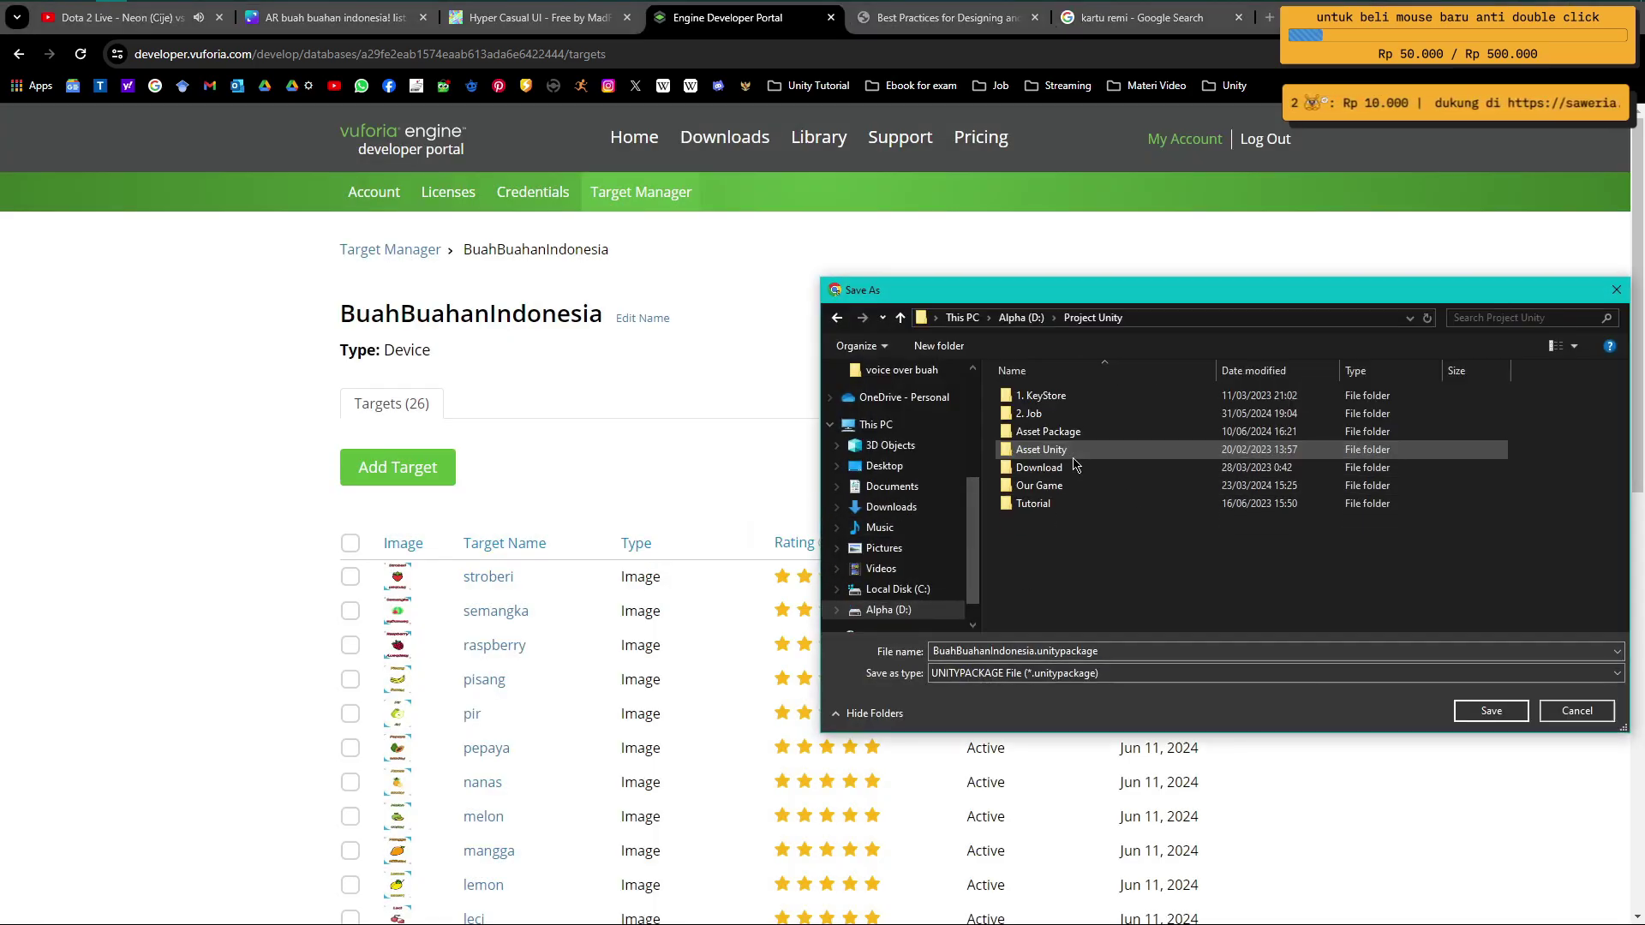
pyautogui.doubleClick(1049, 431)
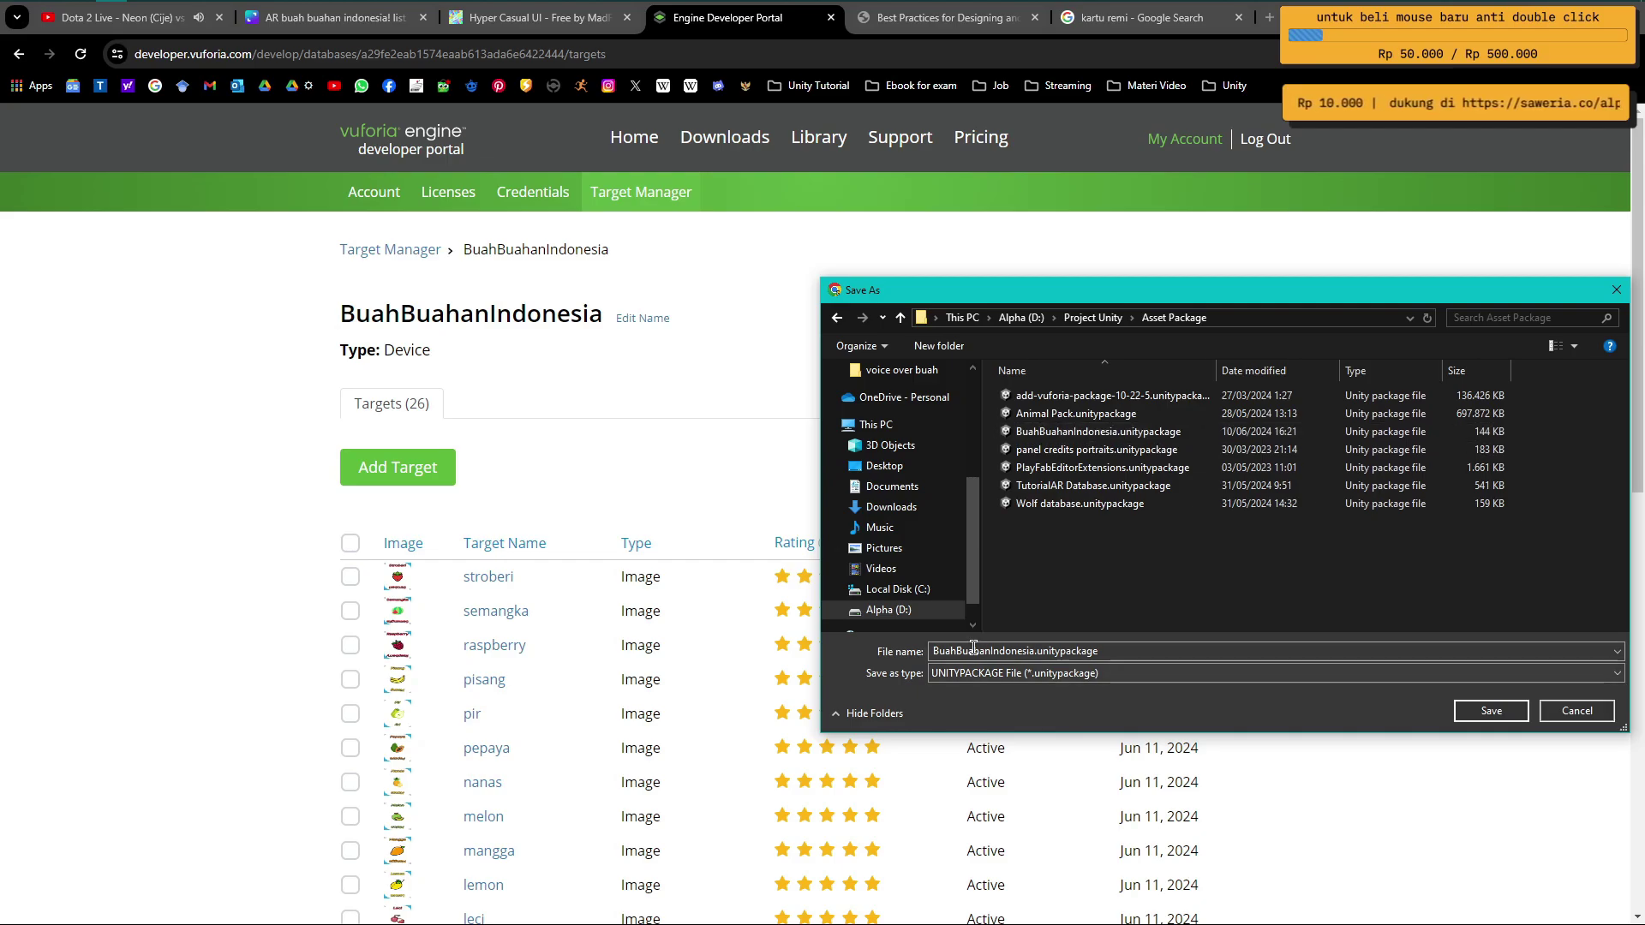
pyautogui.click(1520, 720)
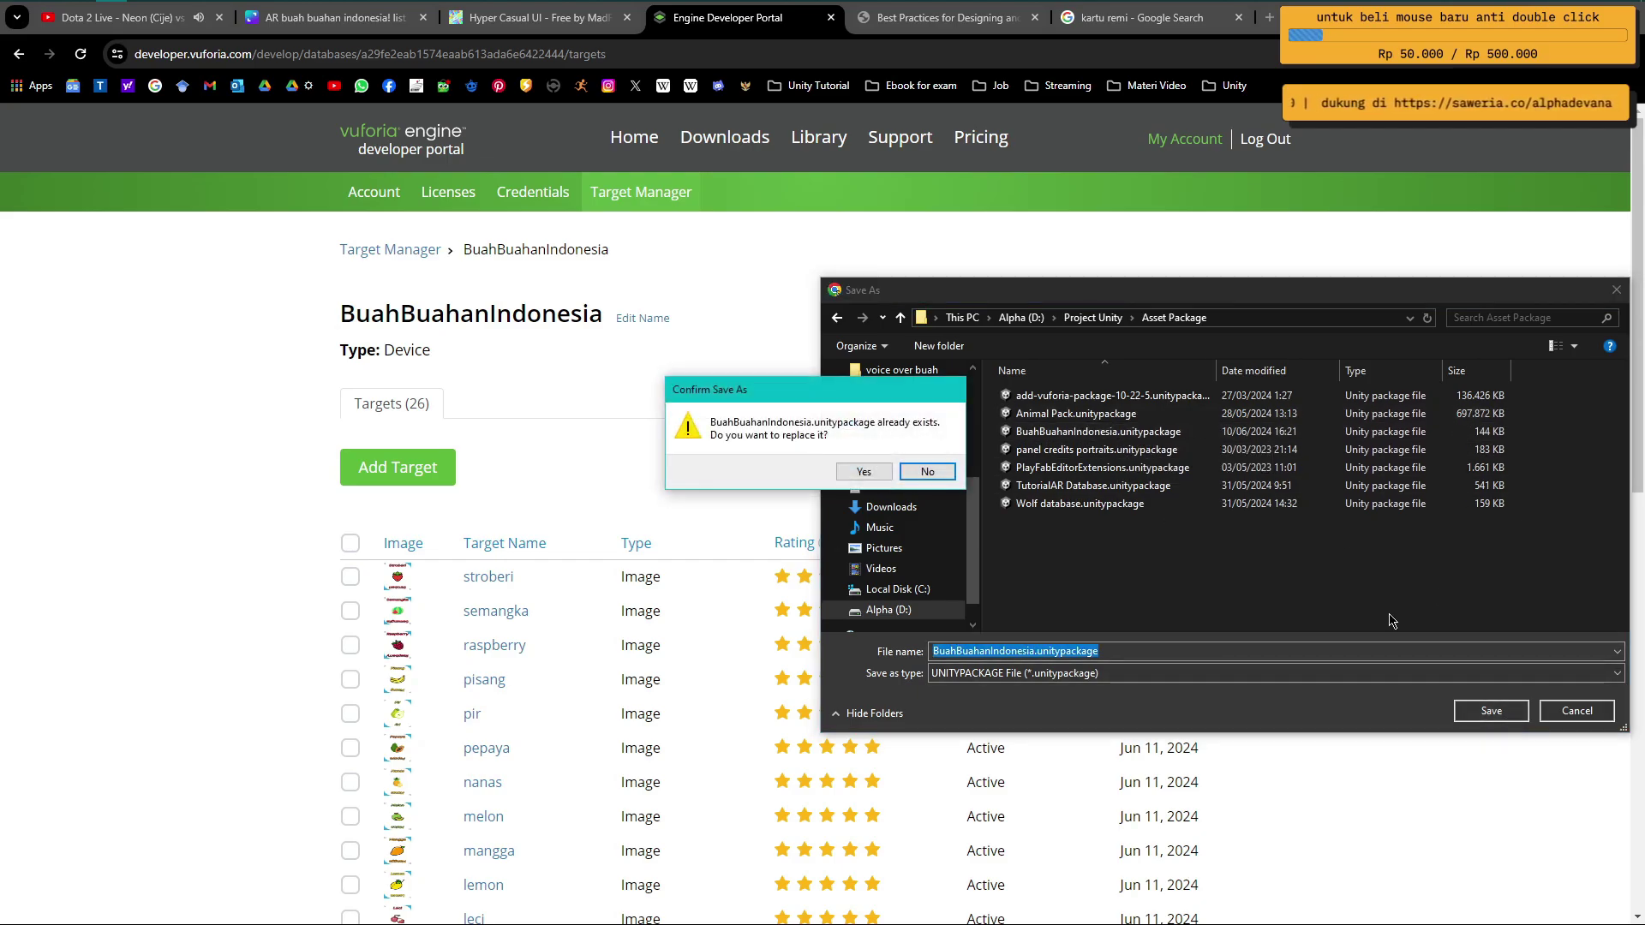
pyautogui.click(870, 472)
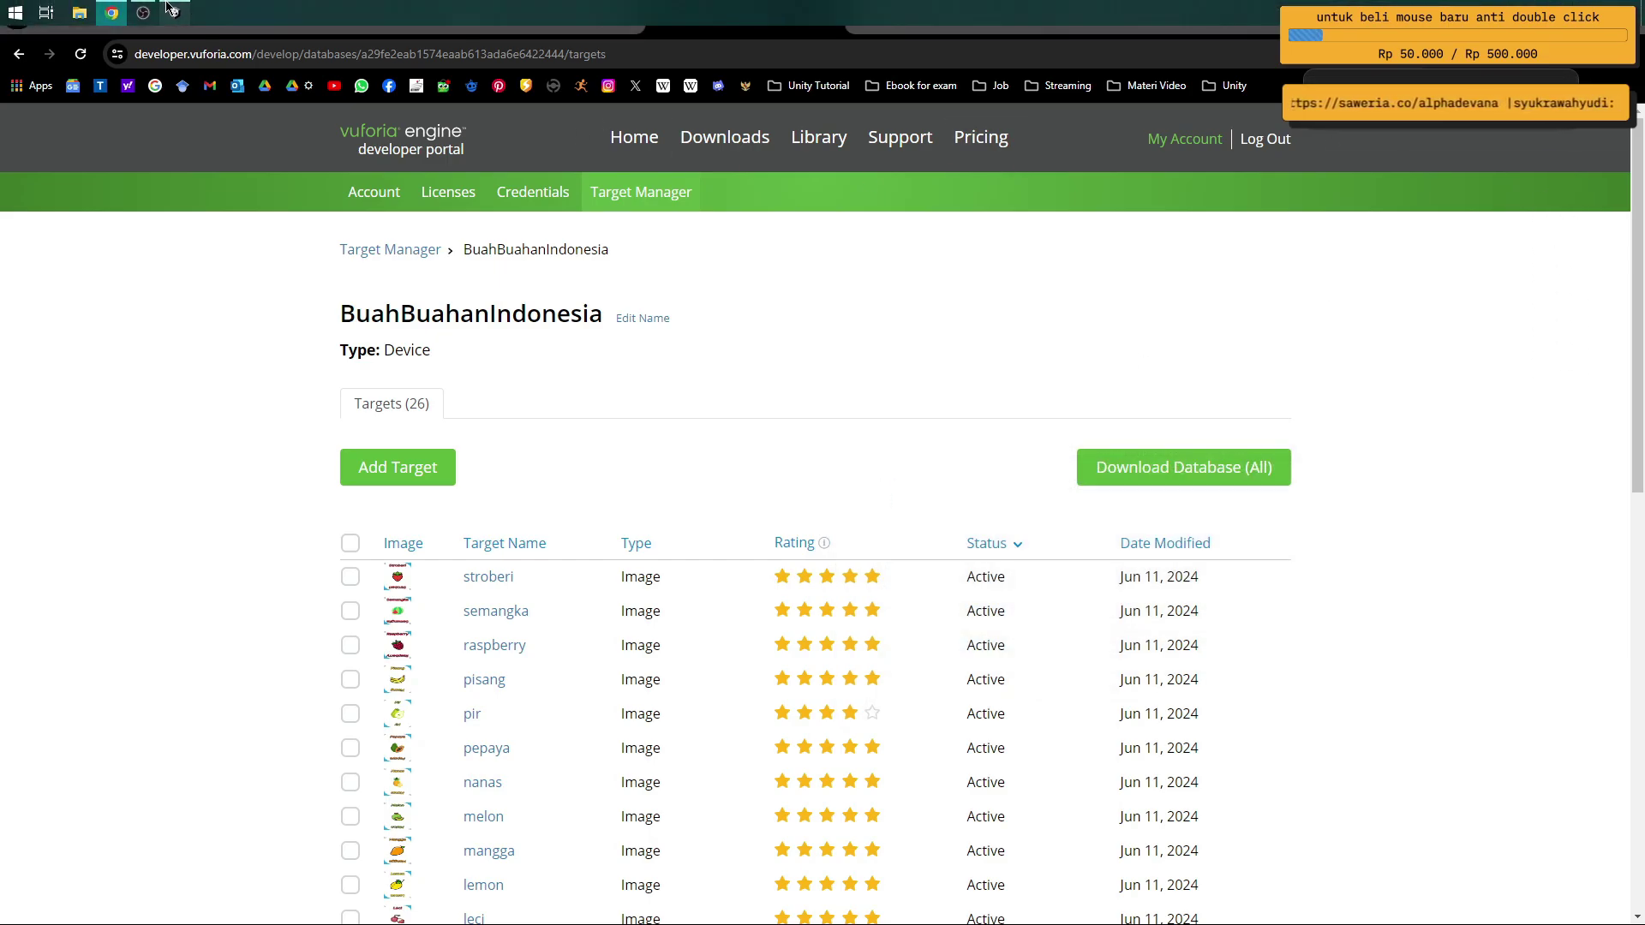
pyautogui.click(170, 8)
# Step: Delete the Canvas, EventSystem and Script objects from the SampleScene Hierarchy
pyautogui.click(137, 392)
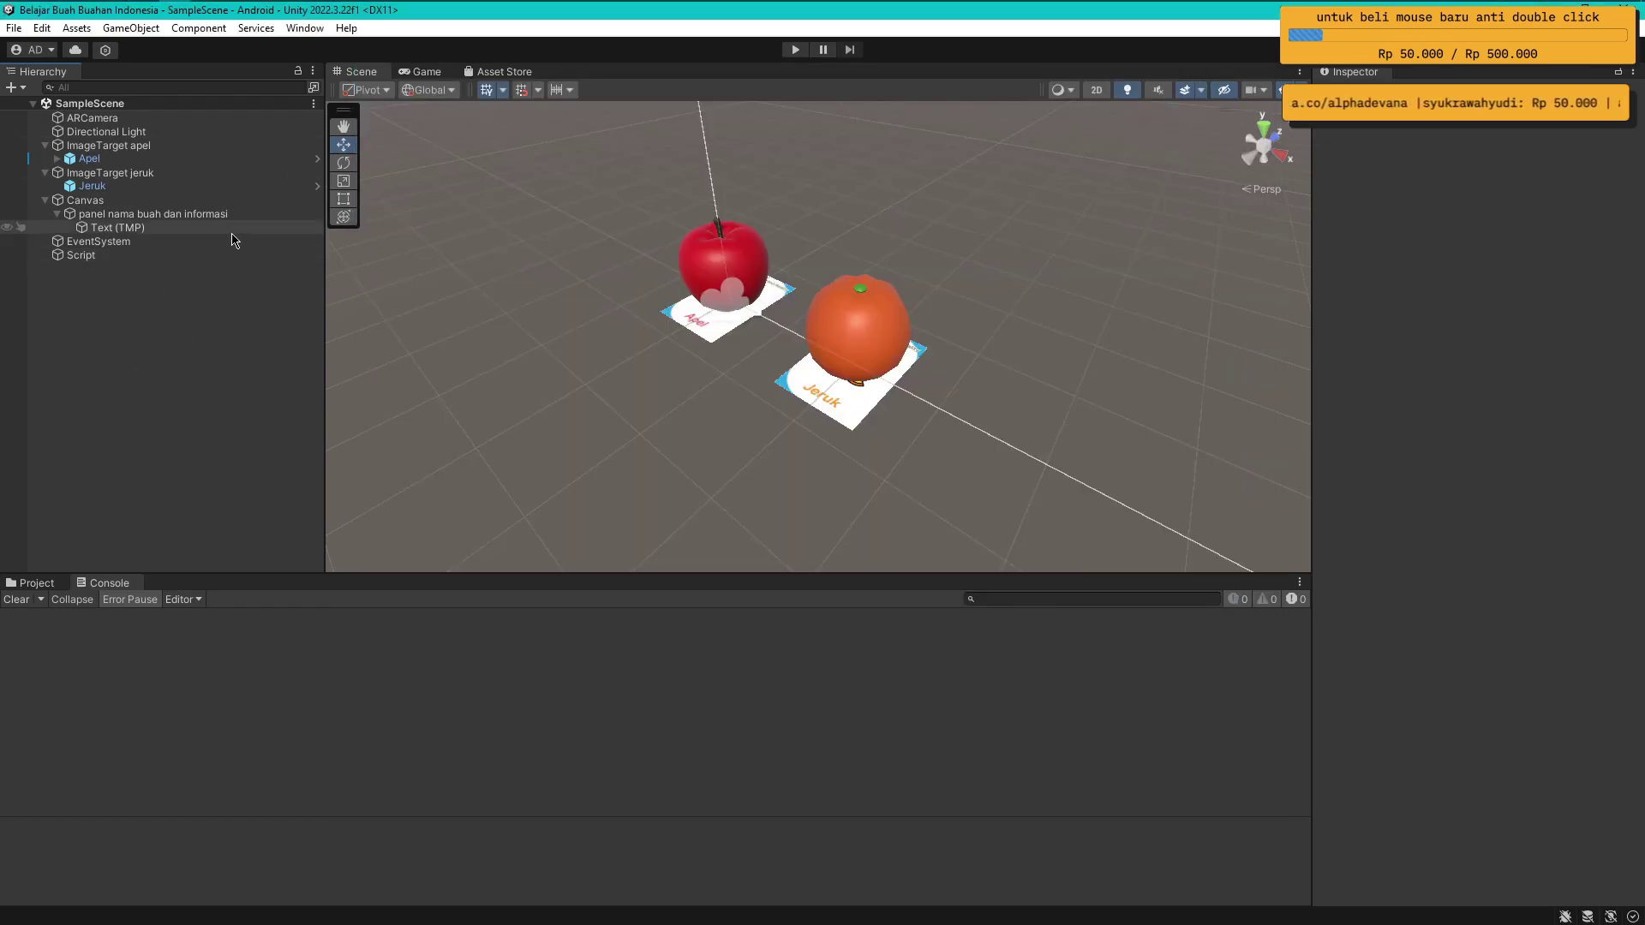
pyautogui.click(126, 200)
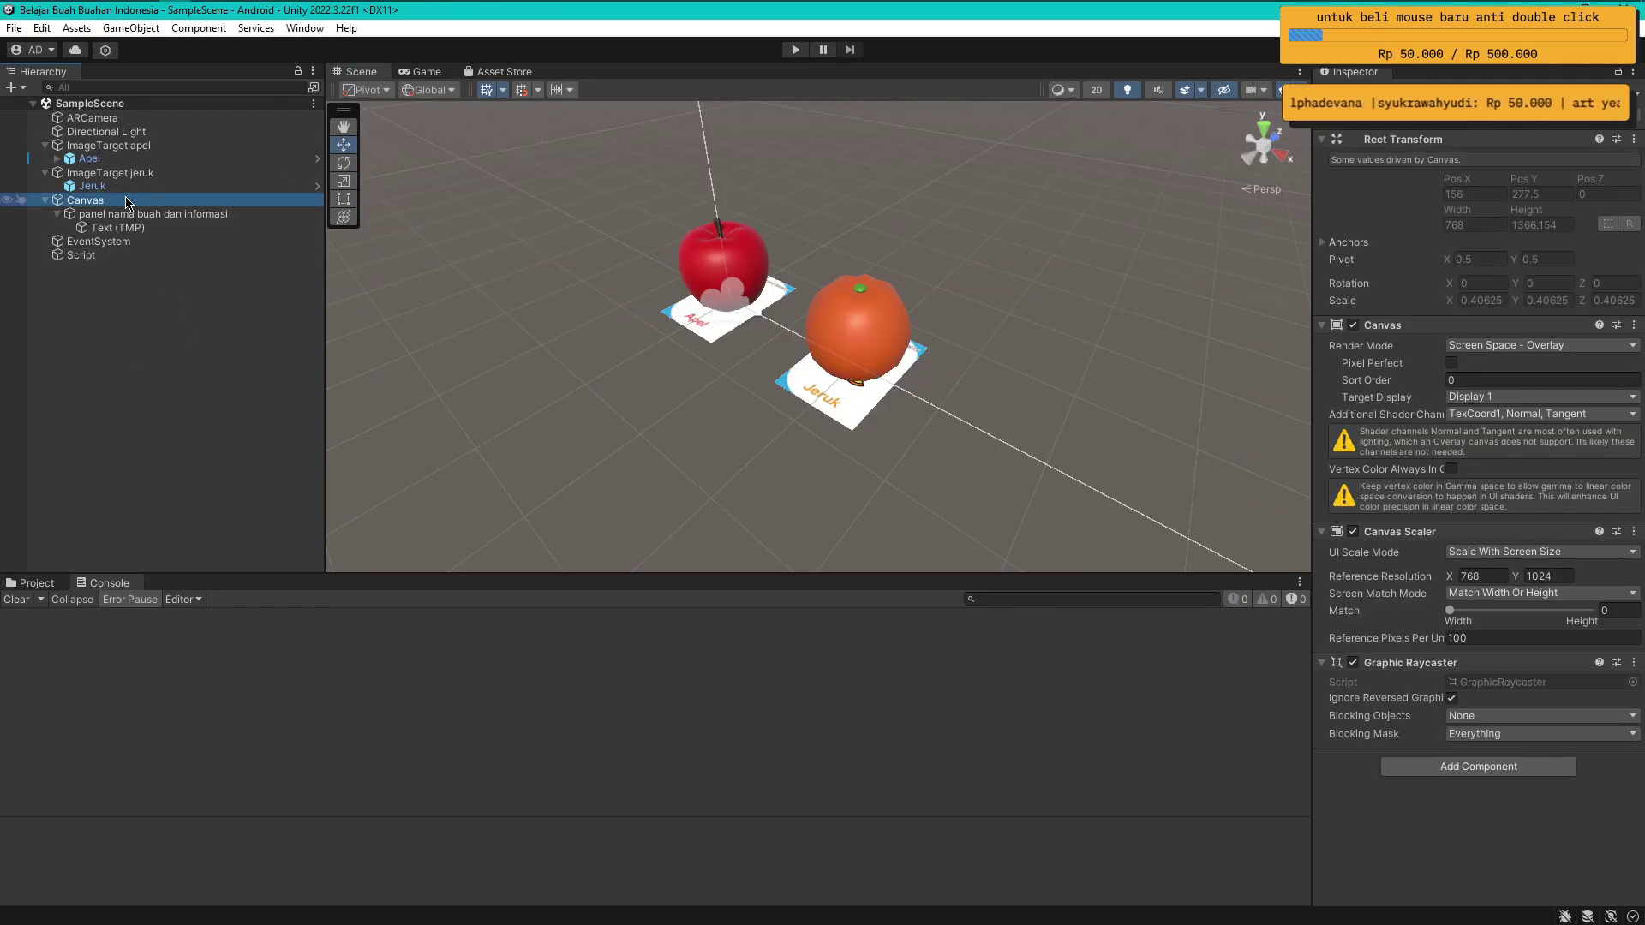
pyautogui.press('Delete')
pyautogui.click(120, 204)
pyautogui.press('Delete')
pyautogui.click(120, 205)
pyautogui.press('Delete')
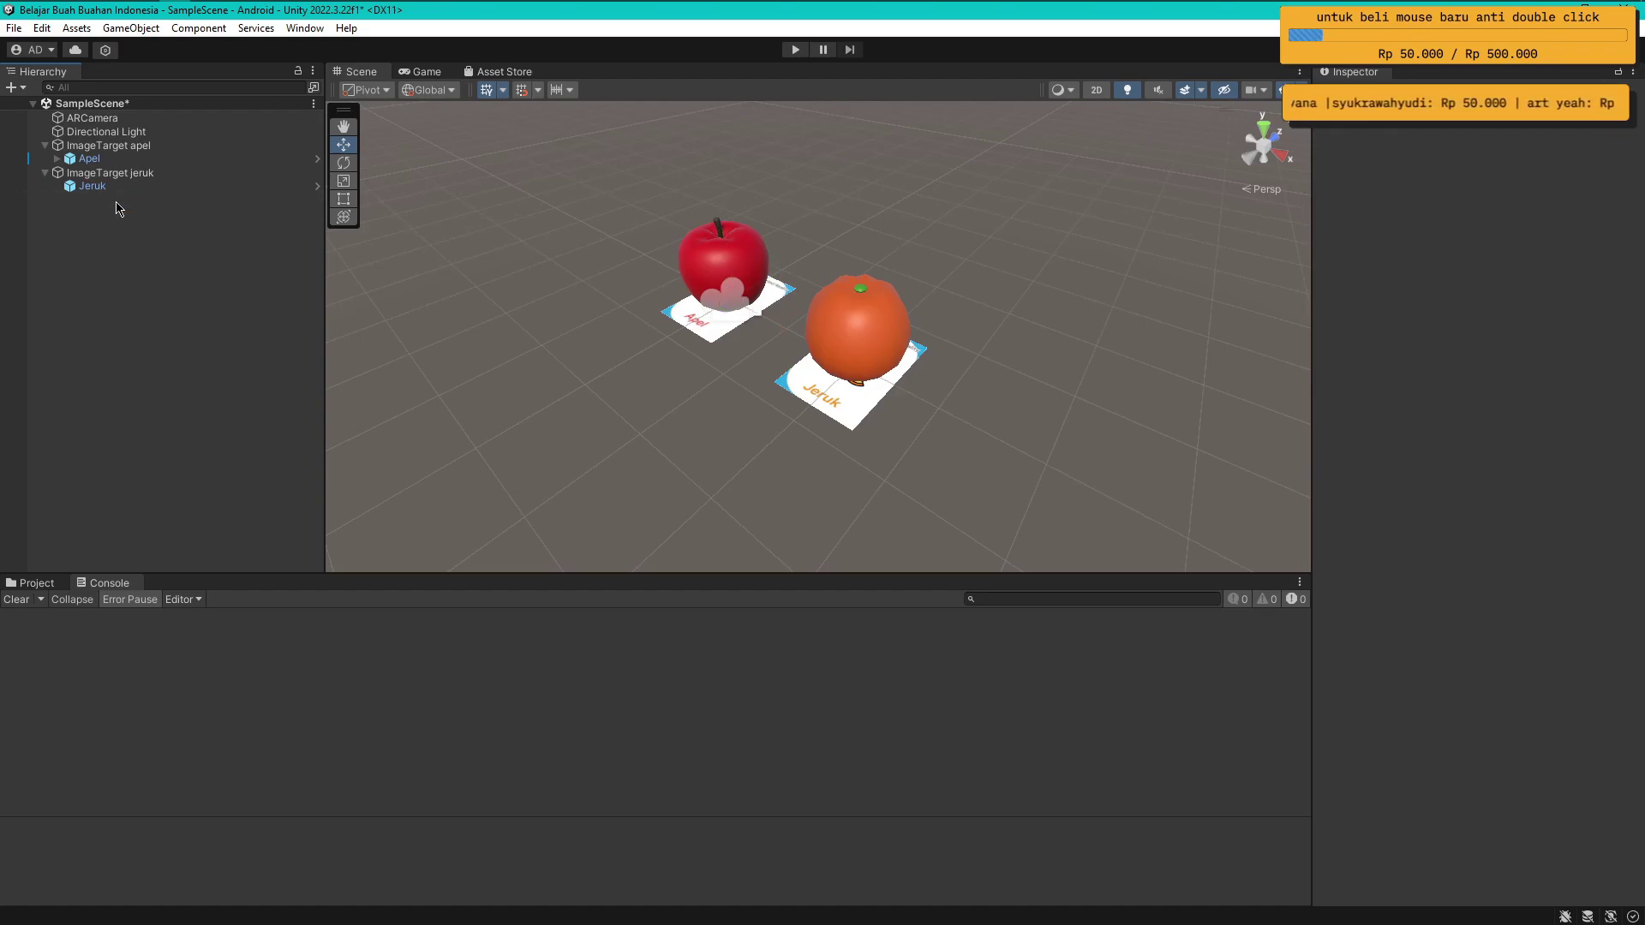
pyautogui.click(34, 583)
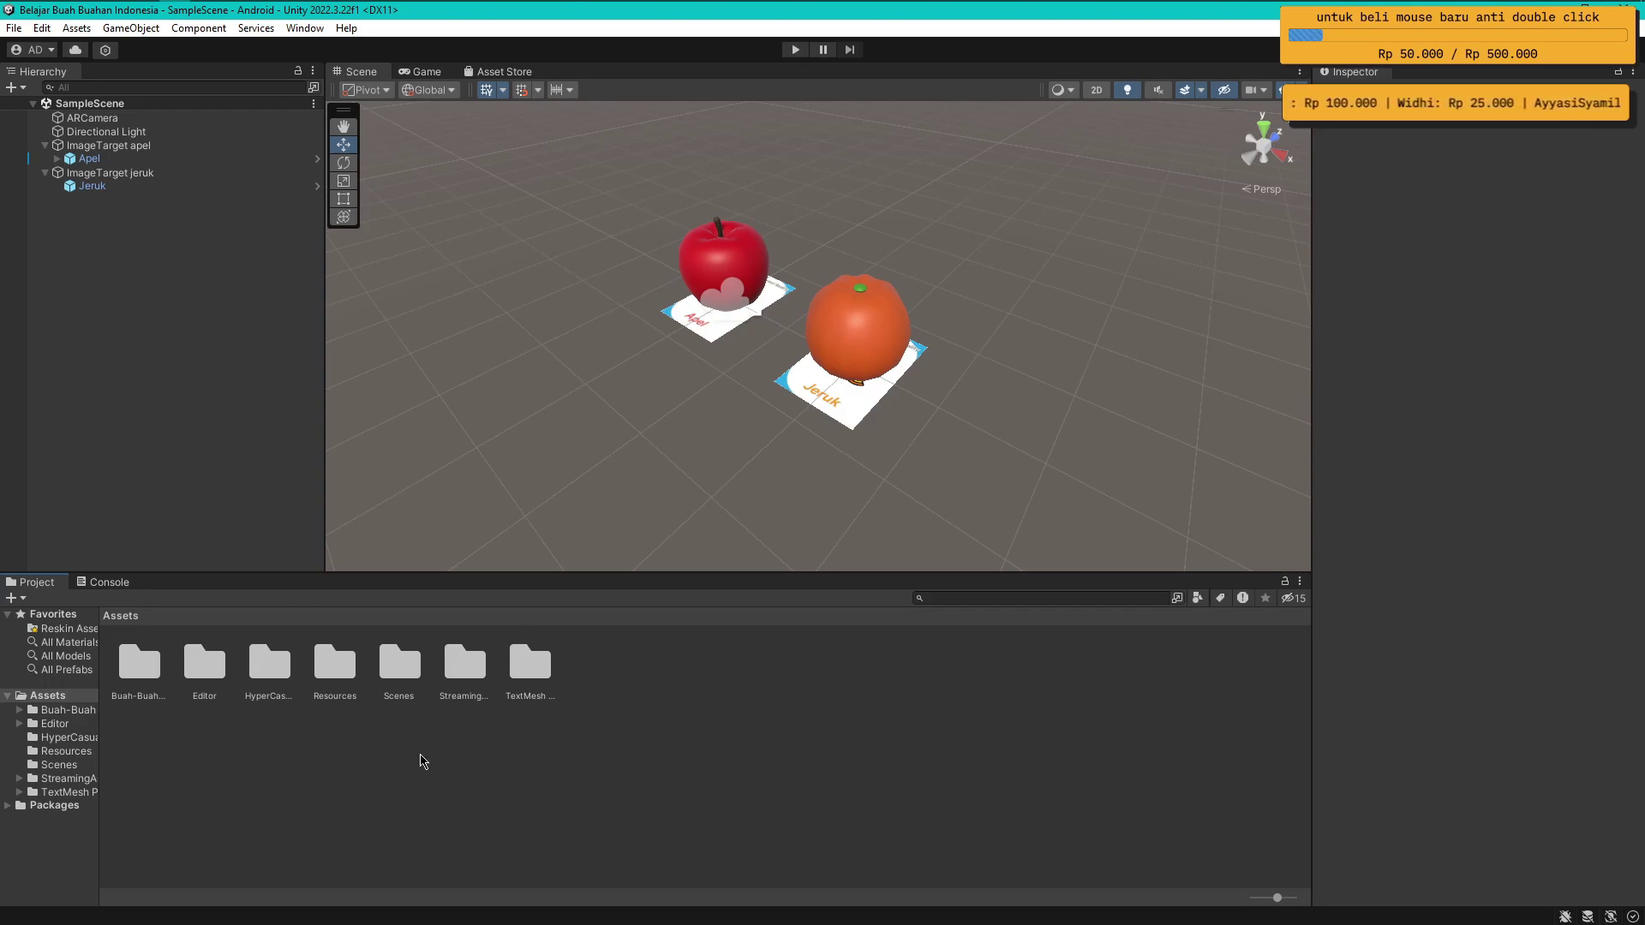
# Step: Import BuahBuahanIndonesia.unitypackage as a custom package, including all its files
pyautogui.rightClick(421, 761)
pyautogui.moveTo(628, 465)
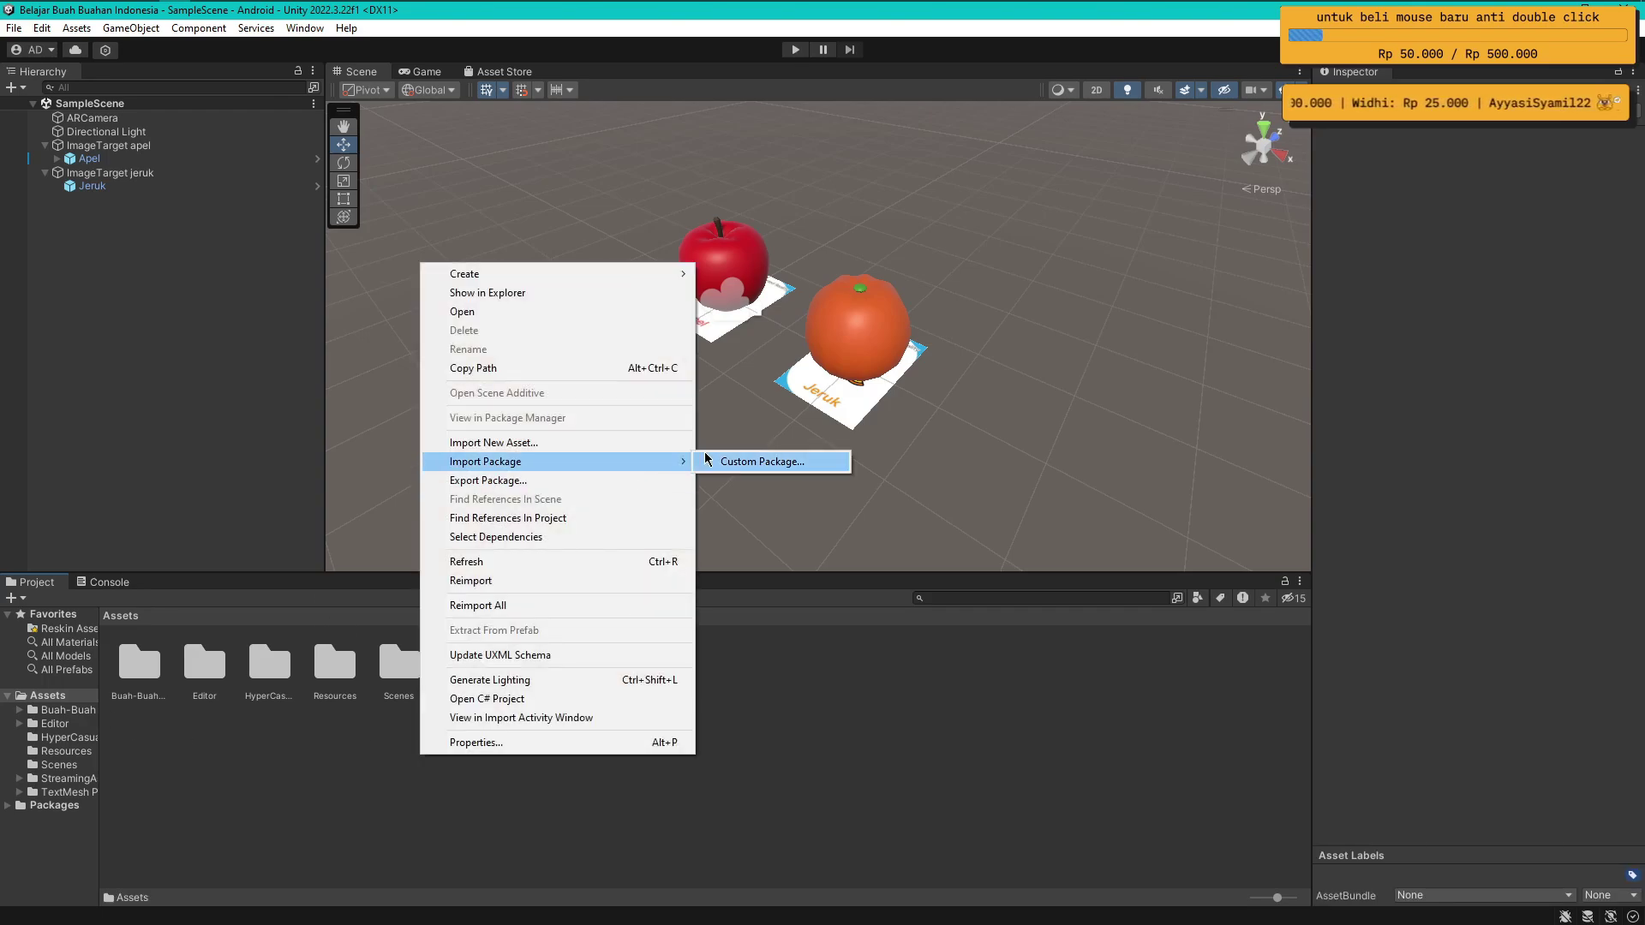
pyautogui.click(724, 464)
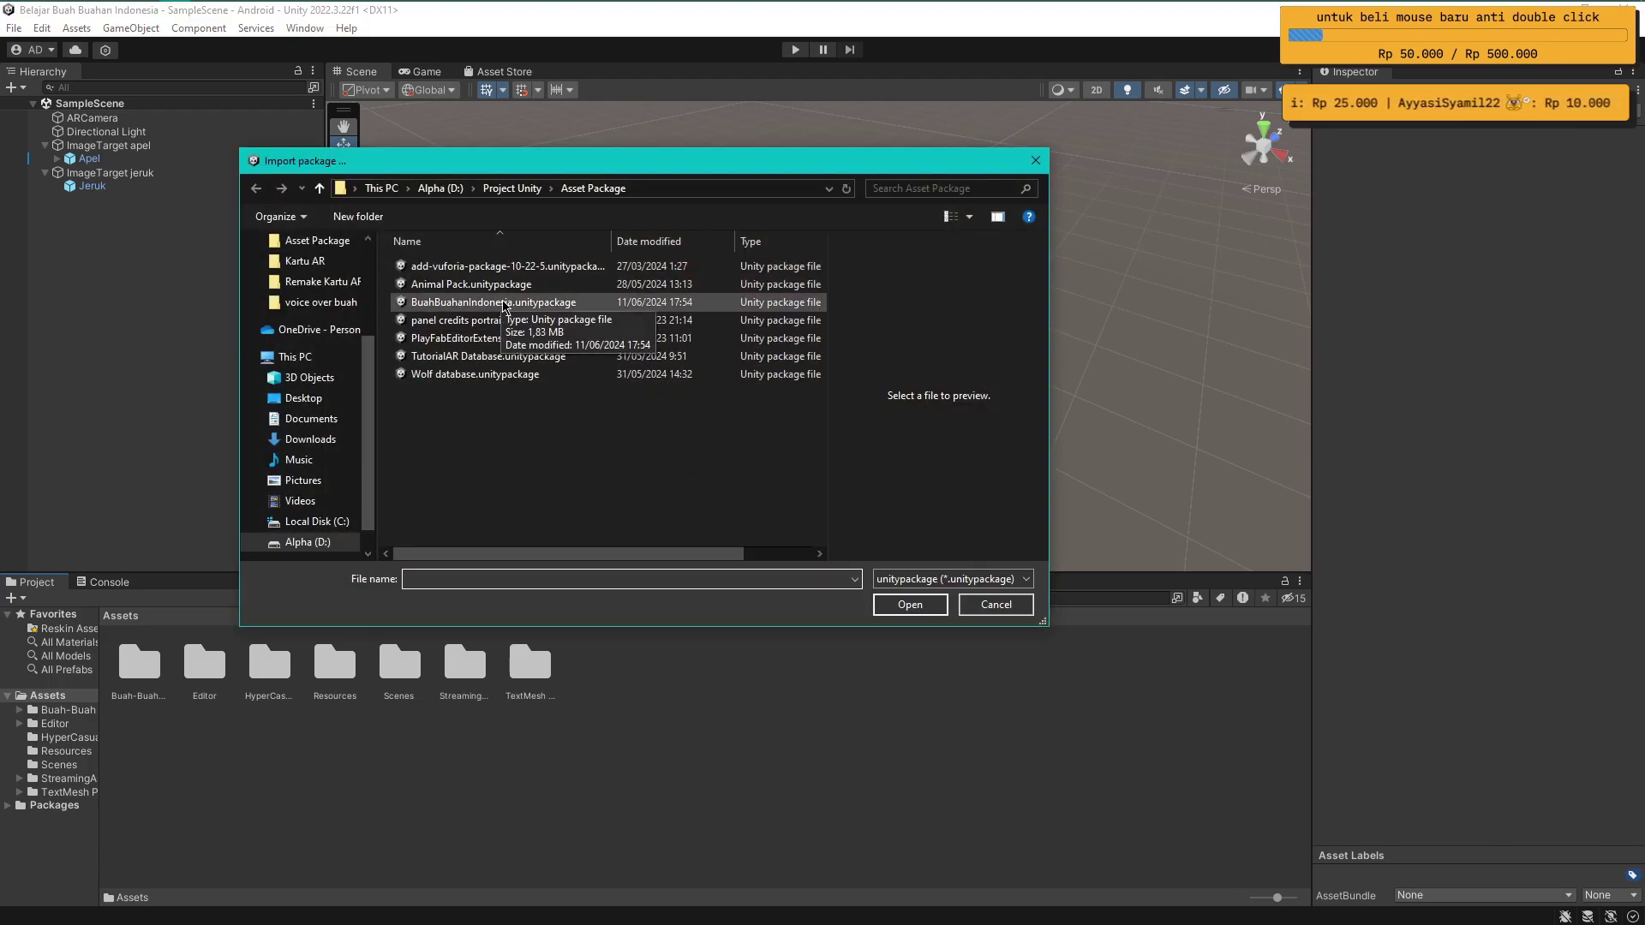
pyautogui.click(503, 302)
pyautogui.click(893, 610)
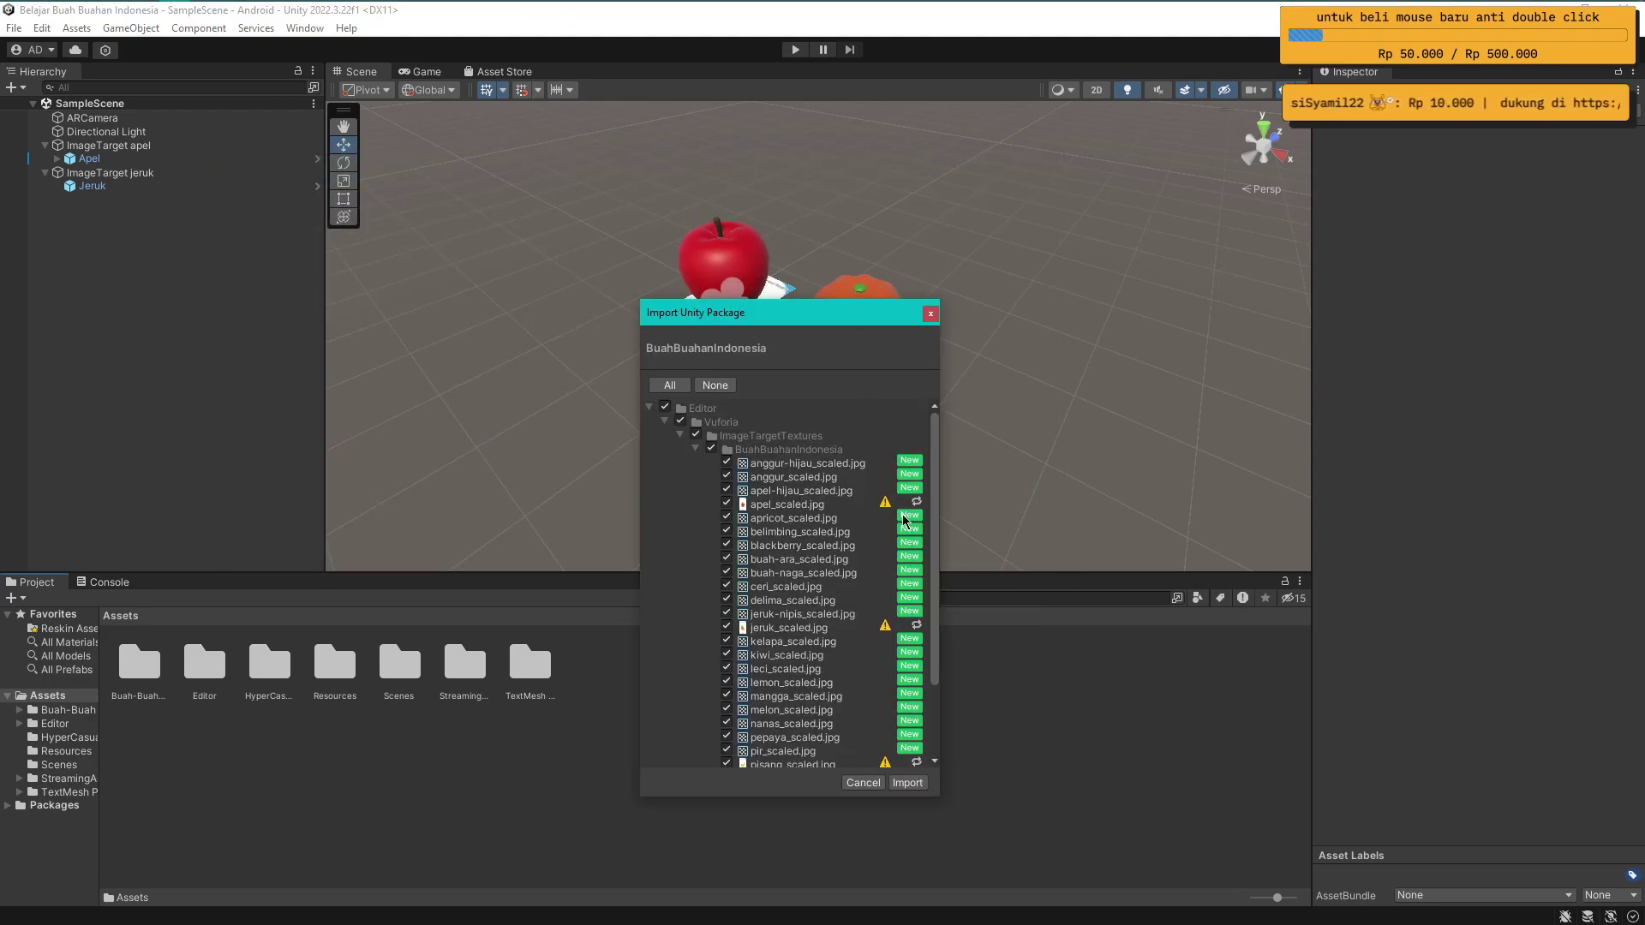
pyautogui.scroll(-3, 862, 518)
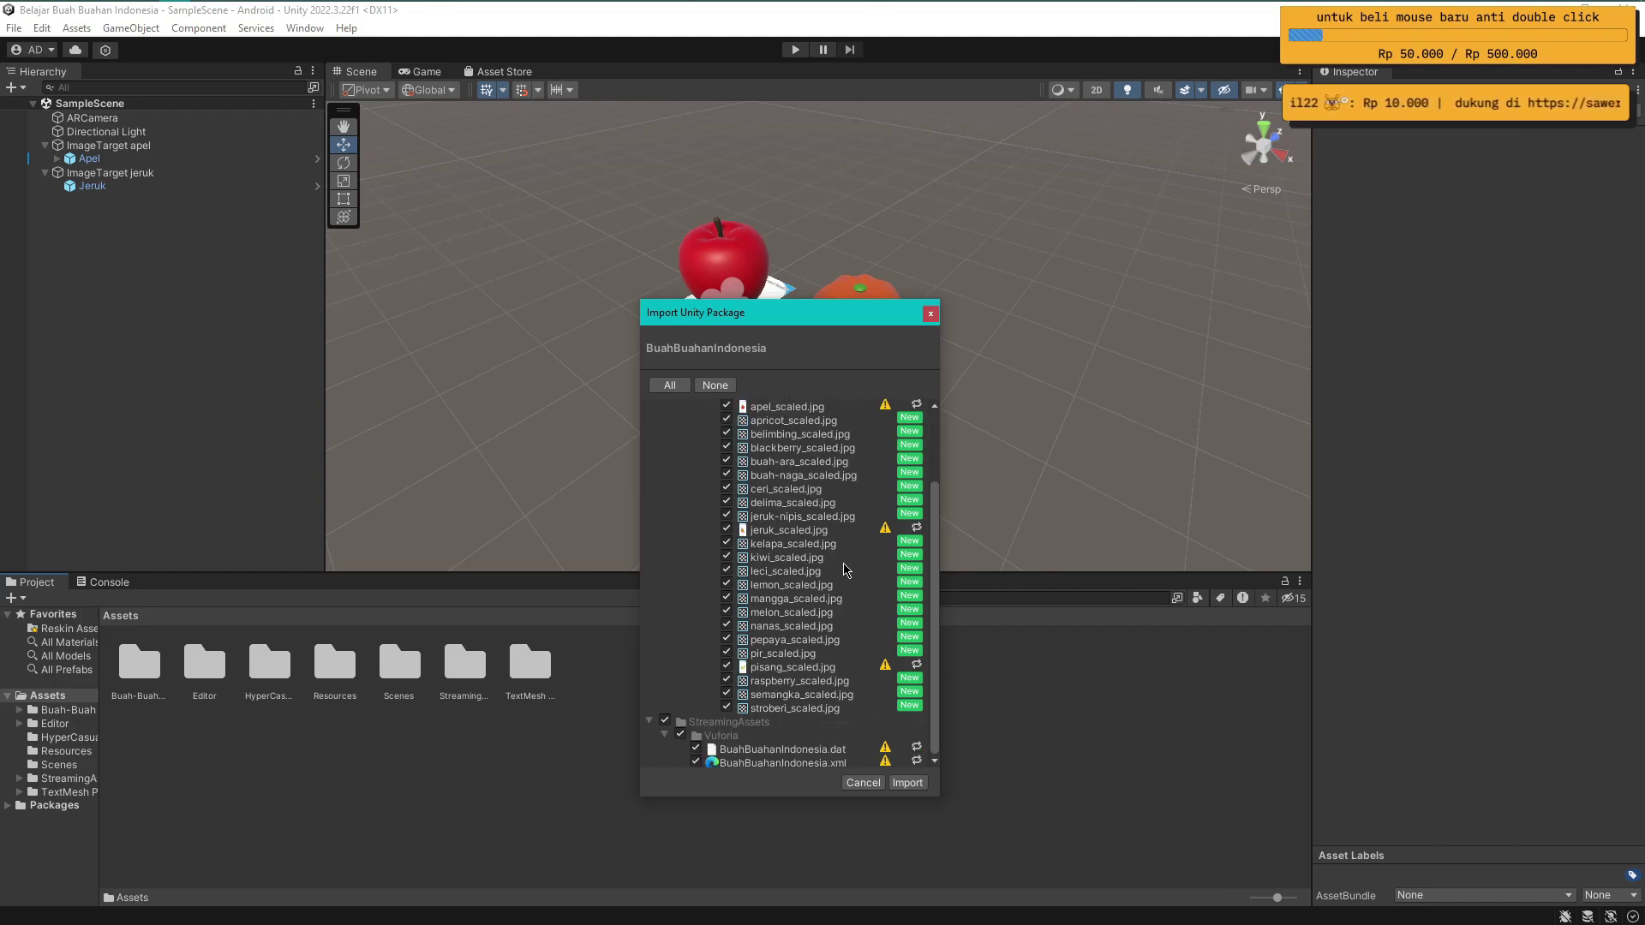
pyautogui.scroll(3, 855, 653)
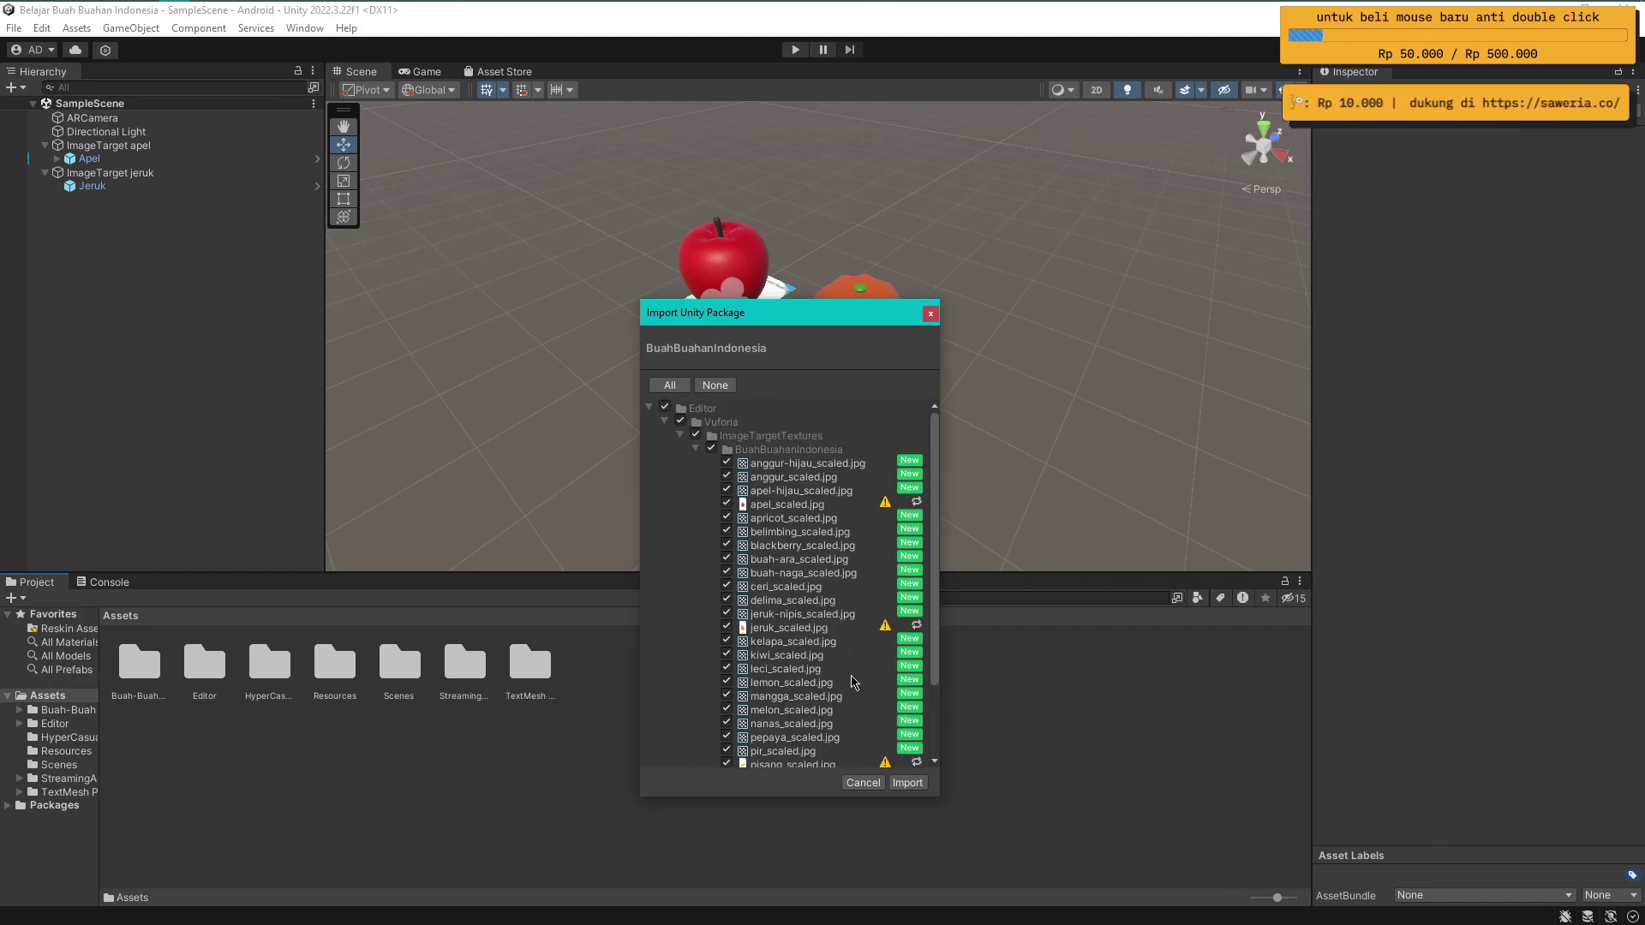
pyautogui.click(908, 783)
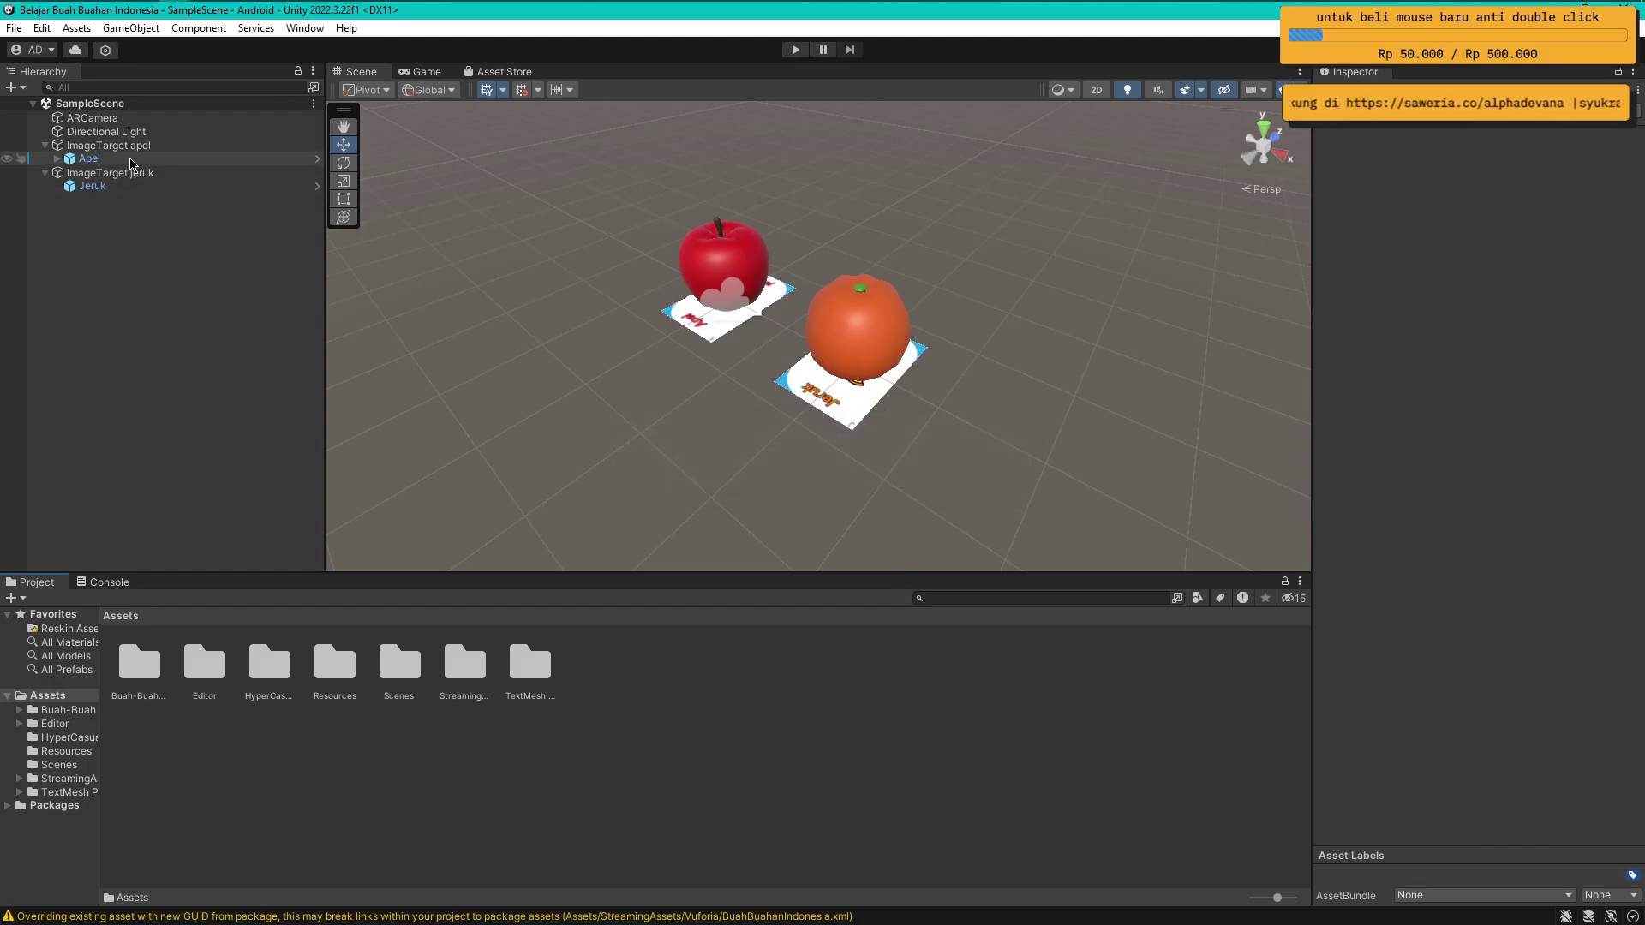
# Step: Inspect the apel and jeruk image targets and their fruit models
pyautogui.click(695, 294)
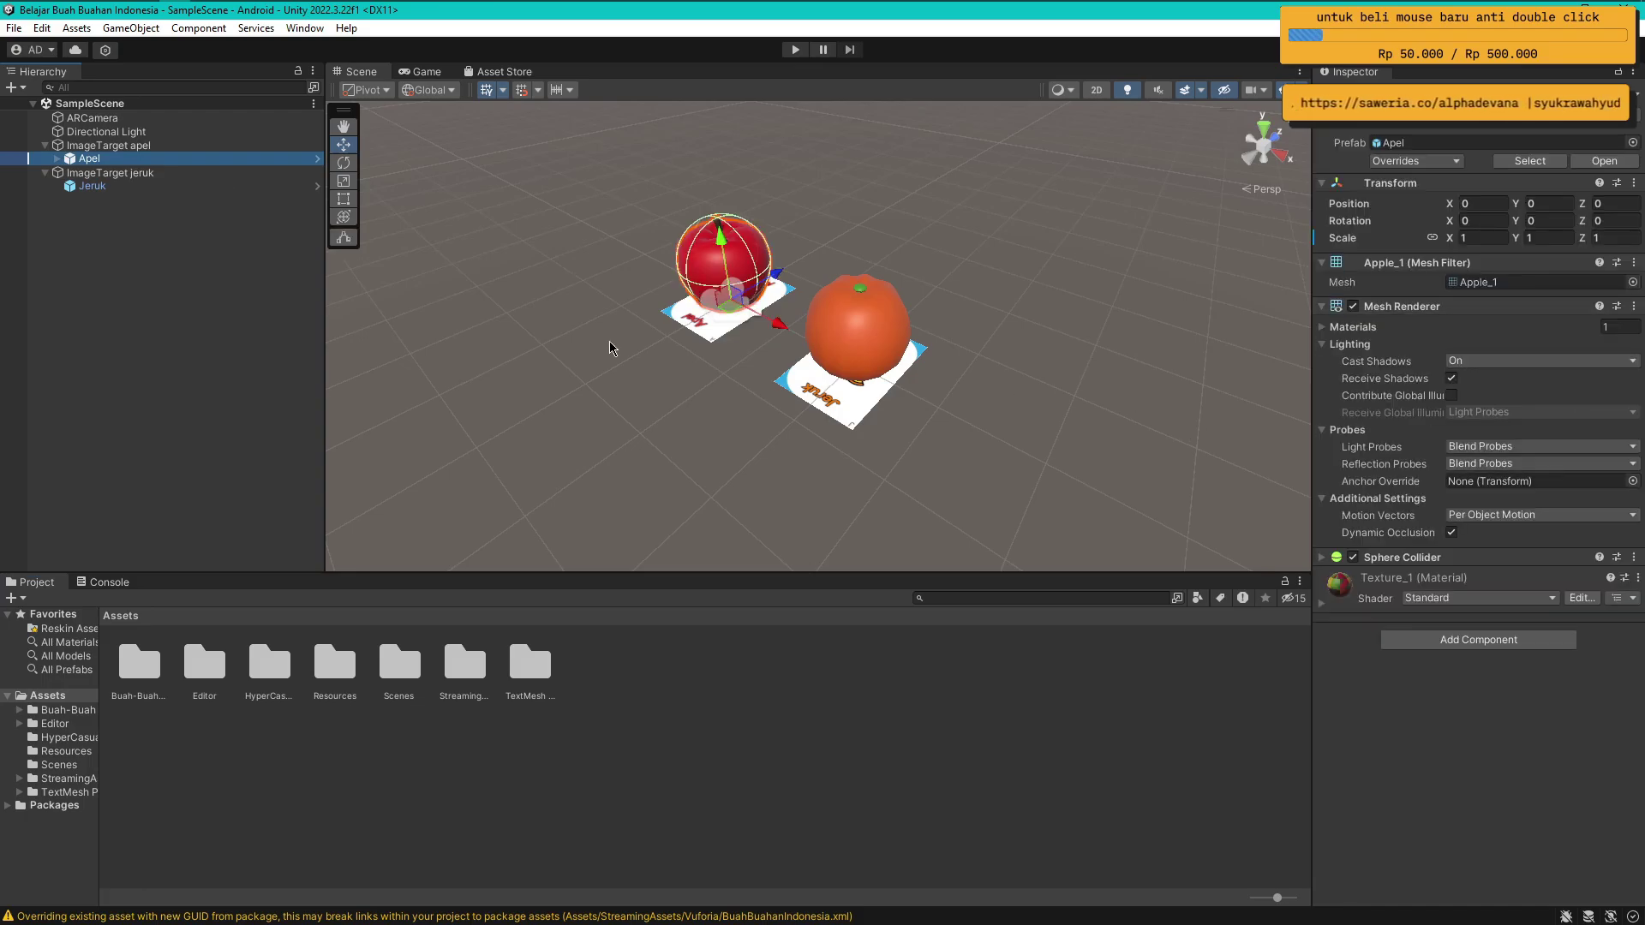
pyautogui.click(135, 146)
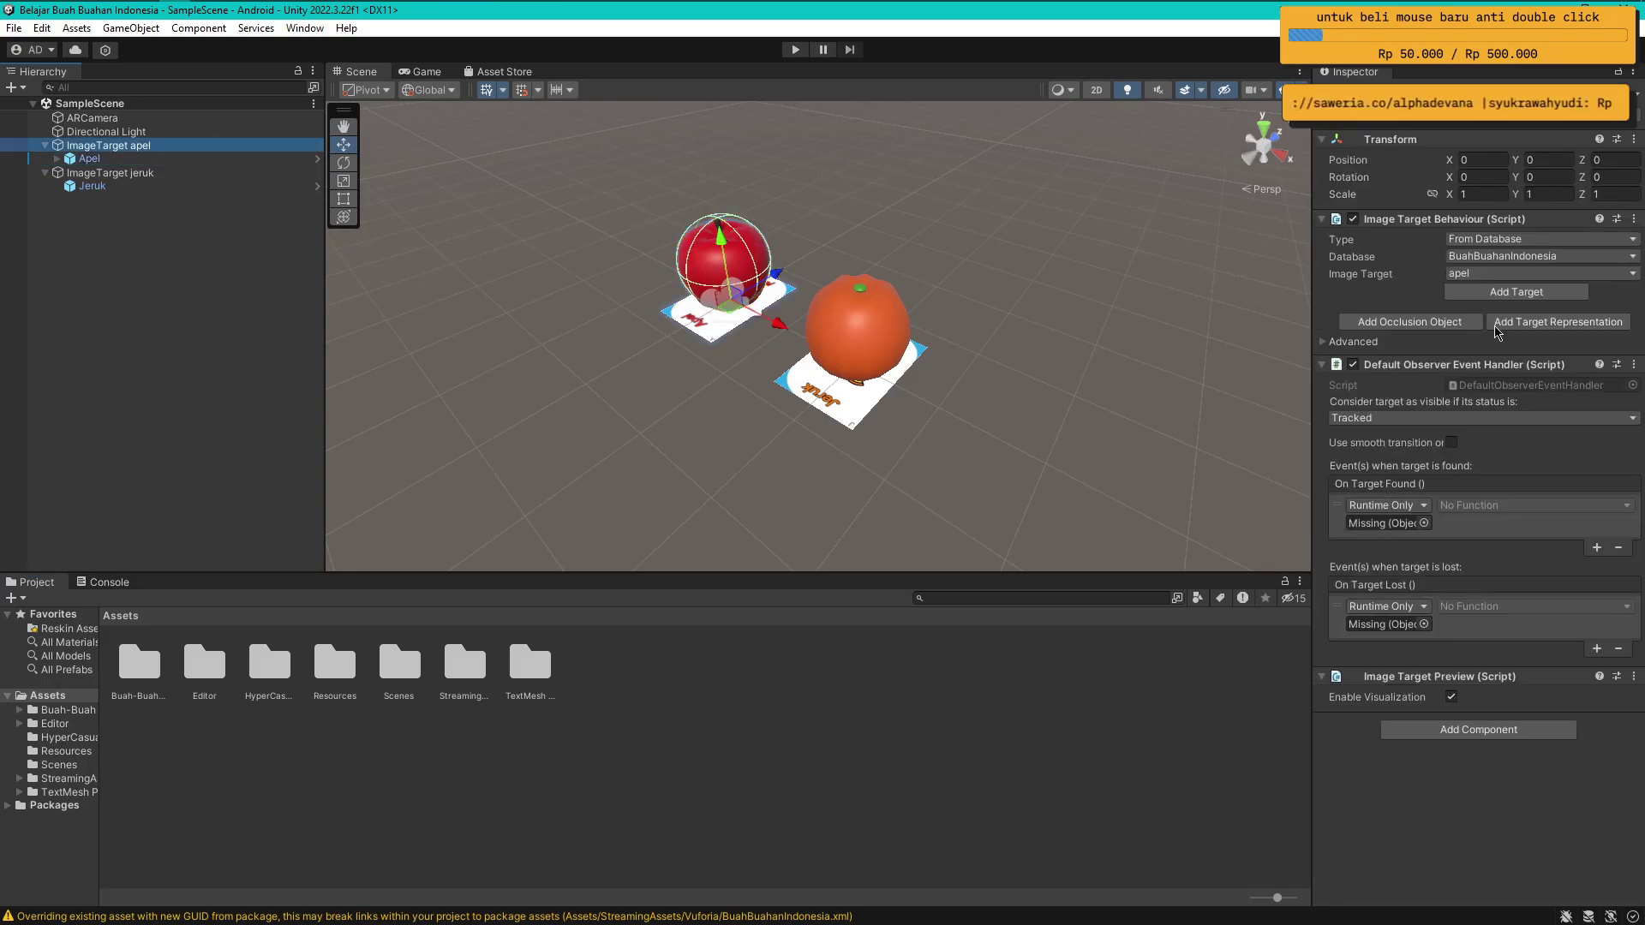
pyautogui.click(94, 186)
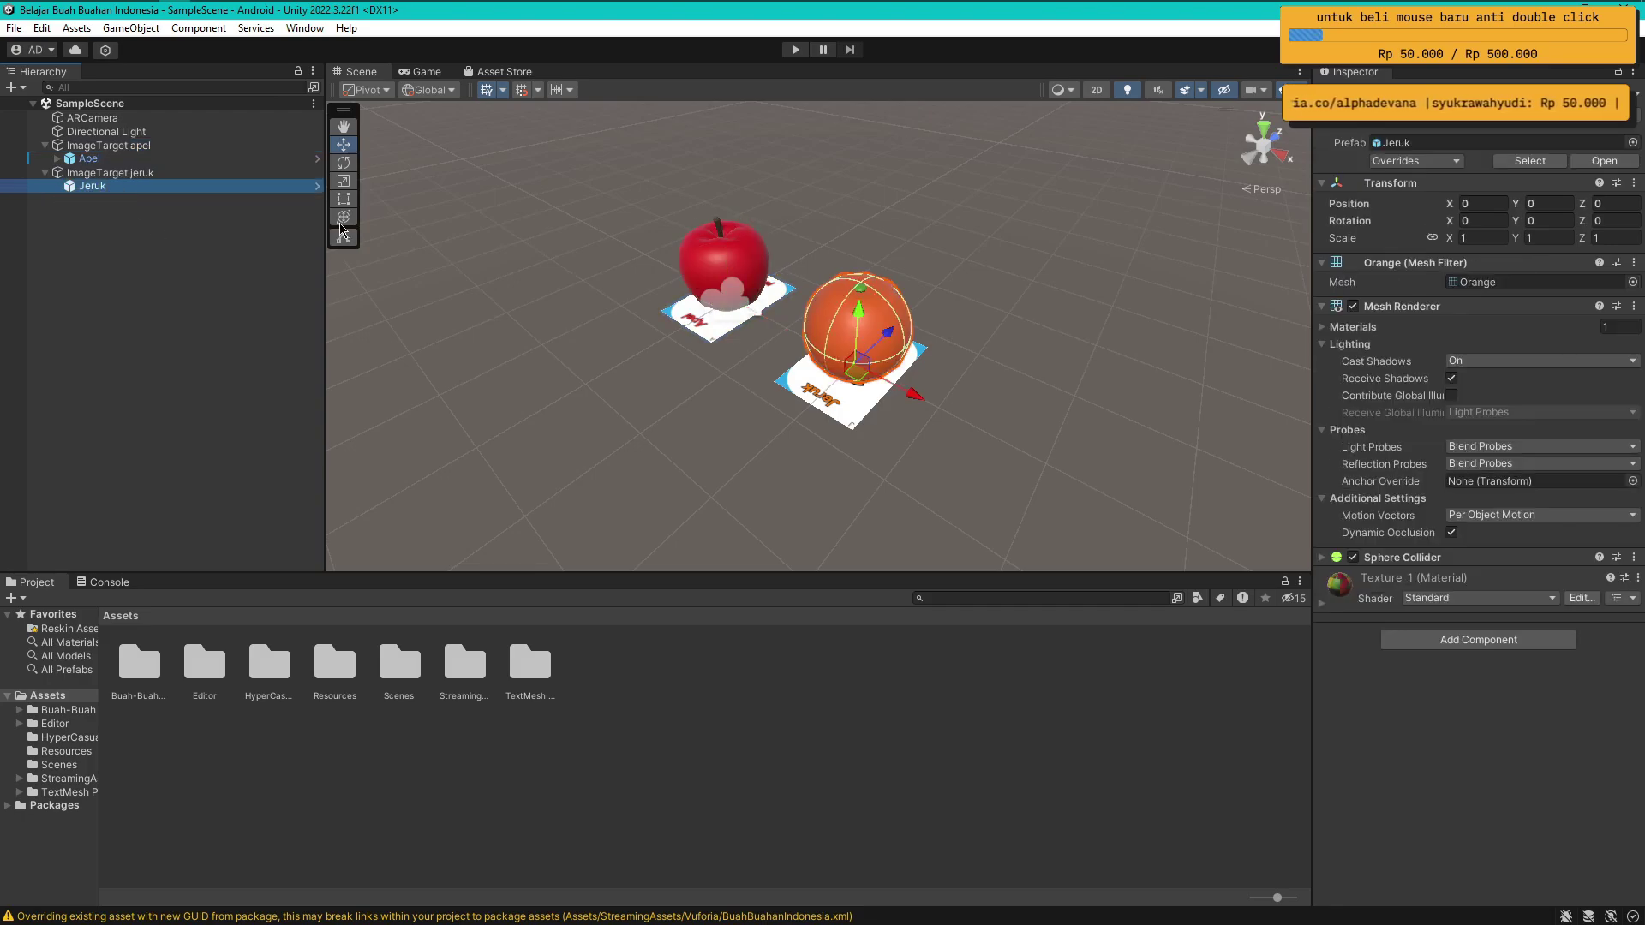
pyautogui.click(210, 174)
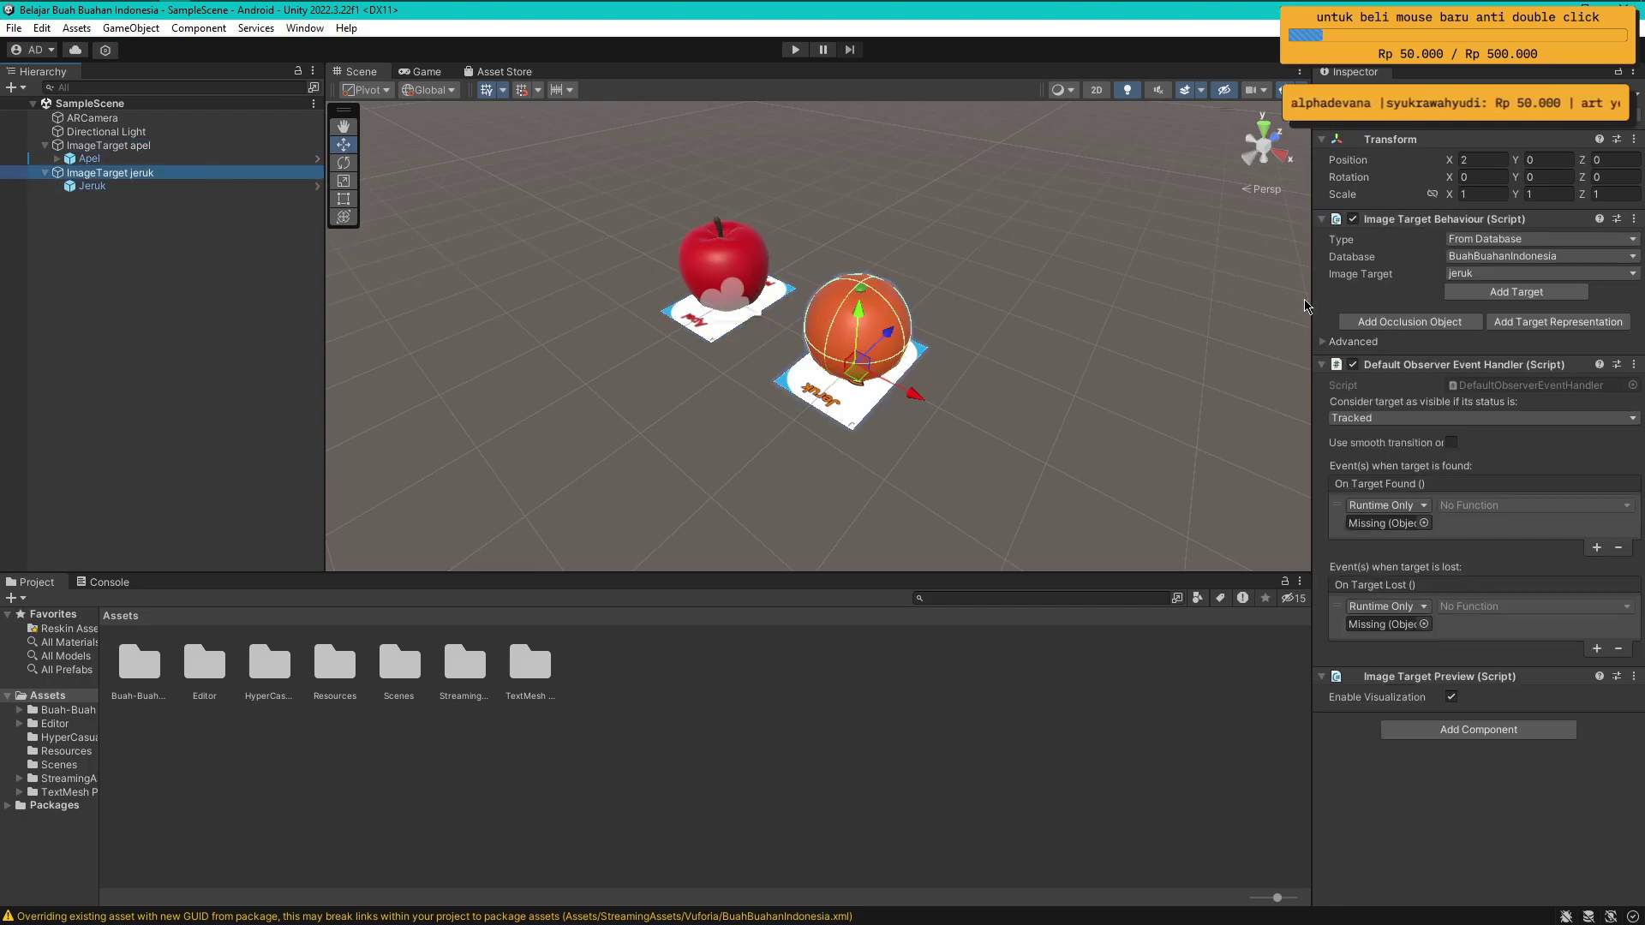
# Step: Set the Jeruk orange's Position X to 0, save the scene, and enter Play mode
pyautogui.click(910, 402)
pyautogui.moveTo(912, 402); pyautogui.dragTo(1078, 482)
pyautogui.scroll(5, 839, 508)
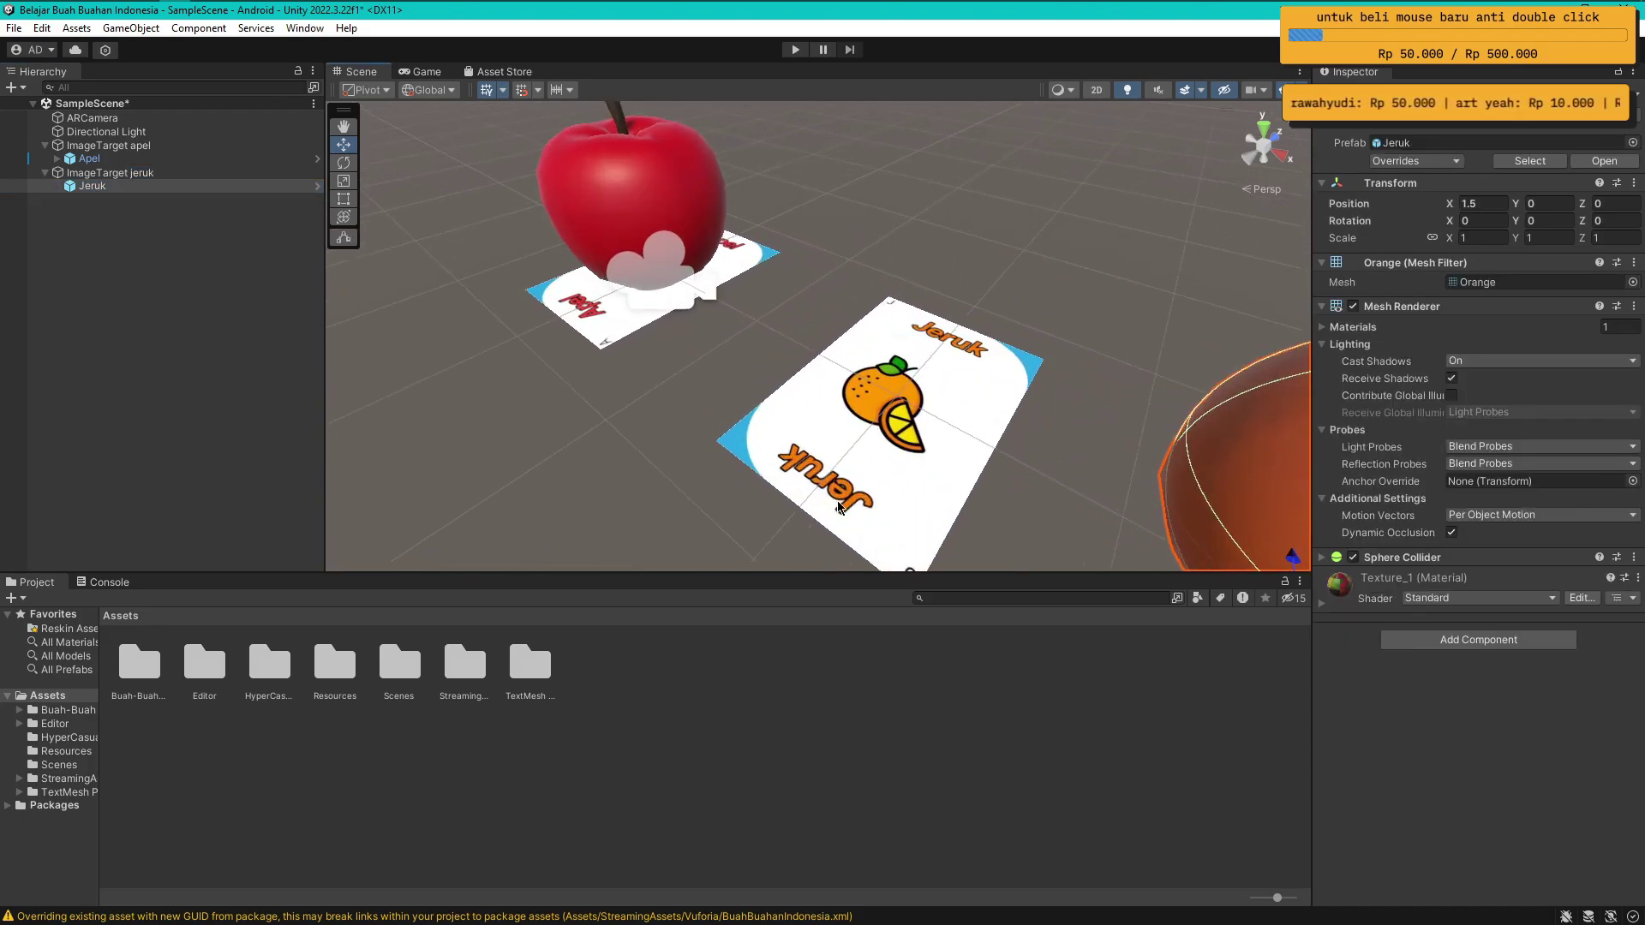
pyautogui.scroll(-3, 990, 406)
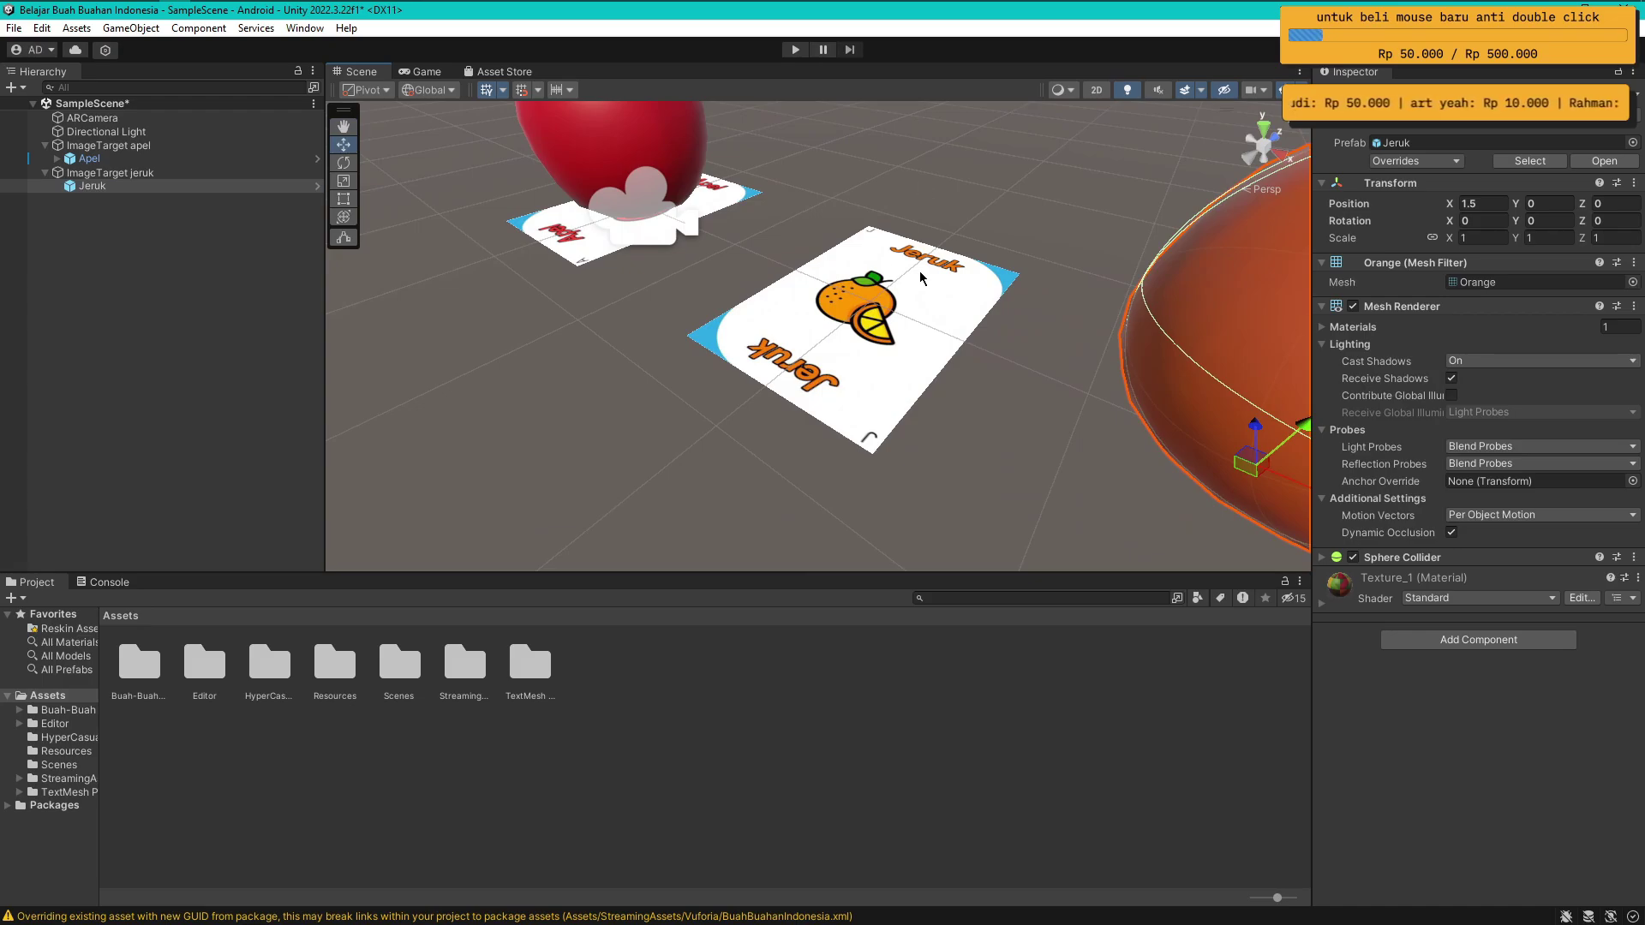
pyautogui.scroll(-5, 805, 373)
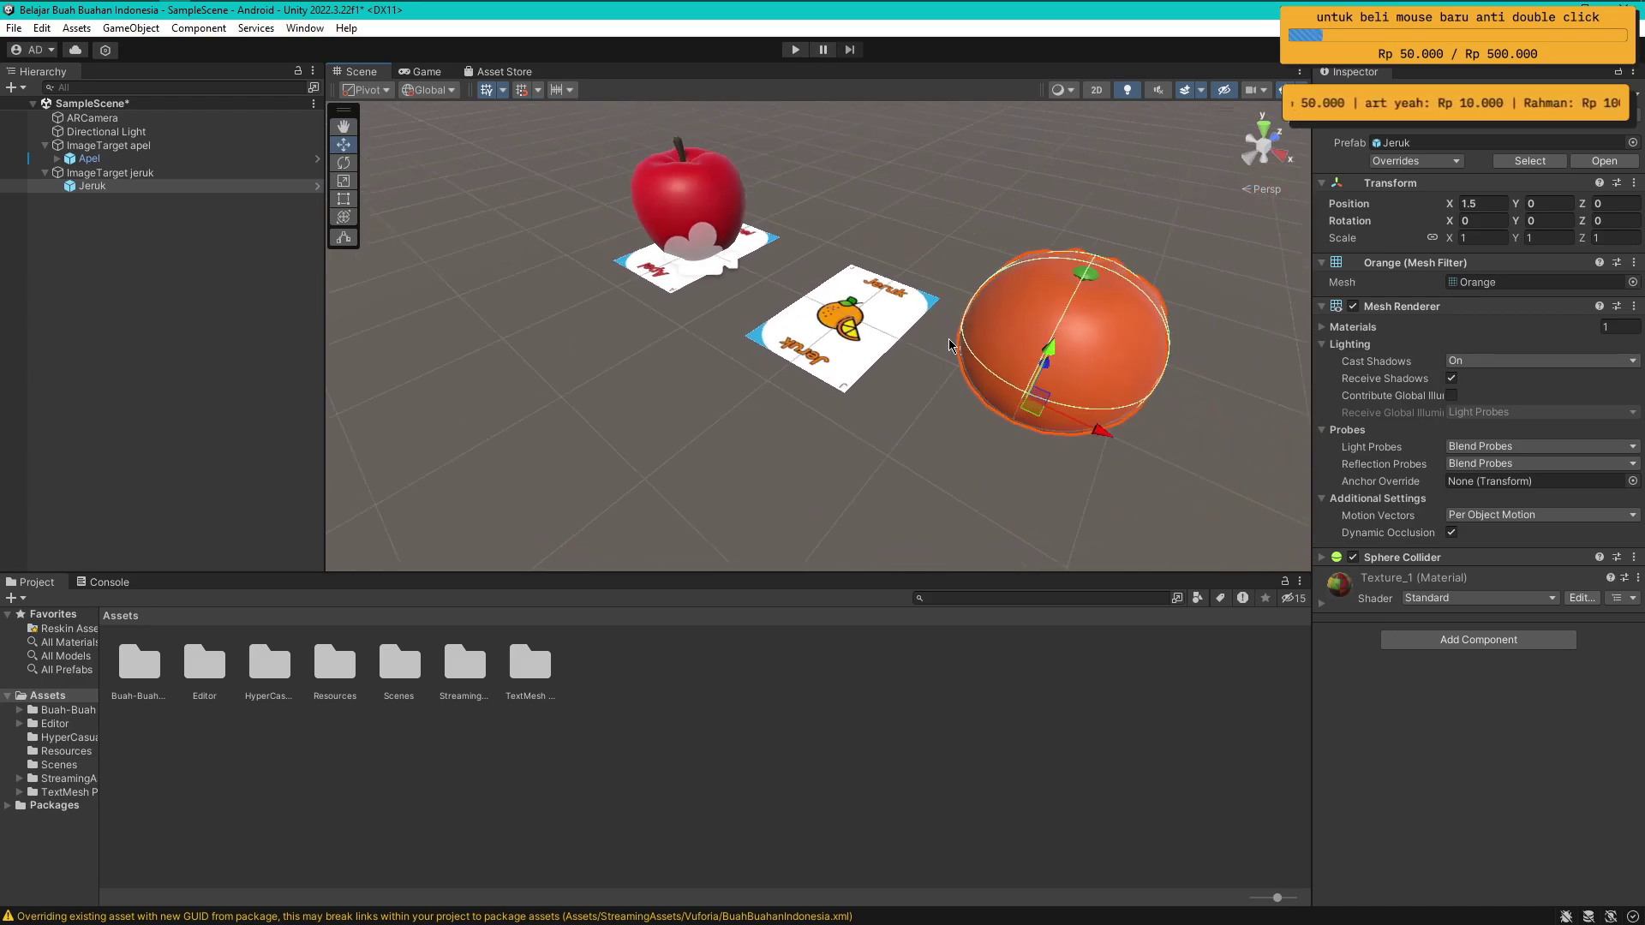
pyautogui.click(1493, 214)
pyautogui.click(1493, 206)
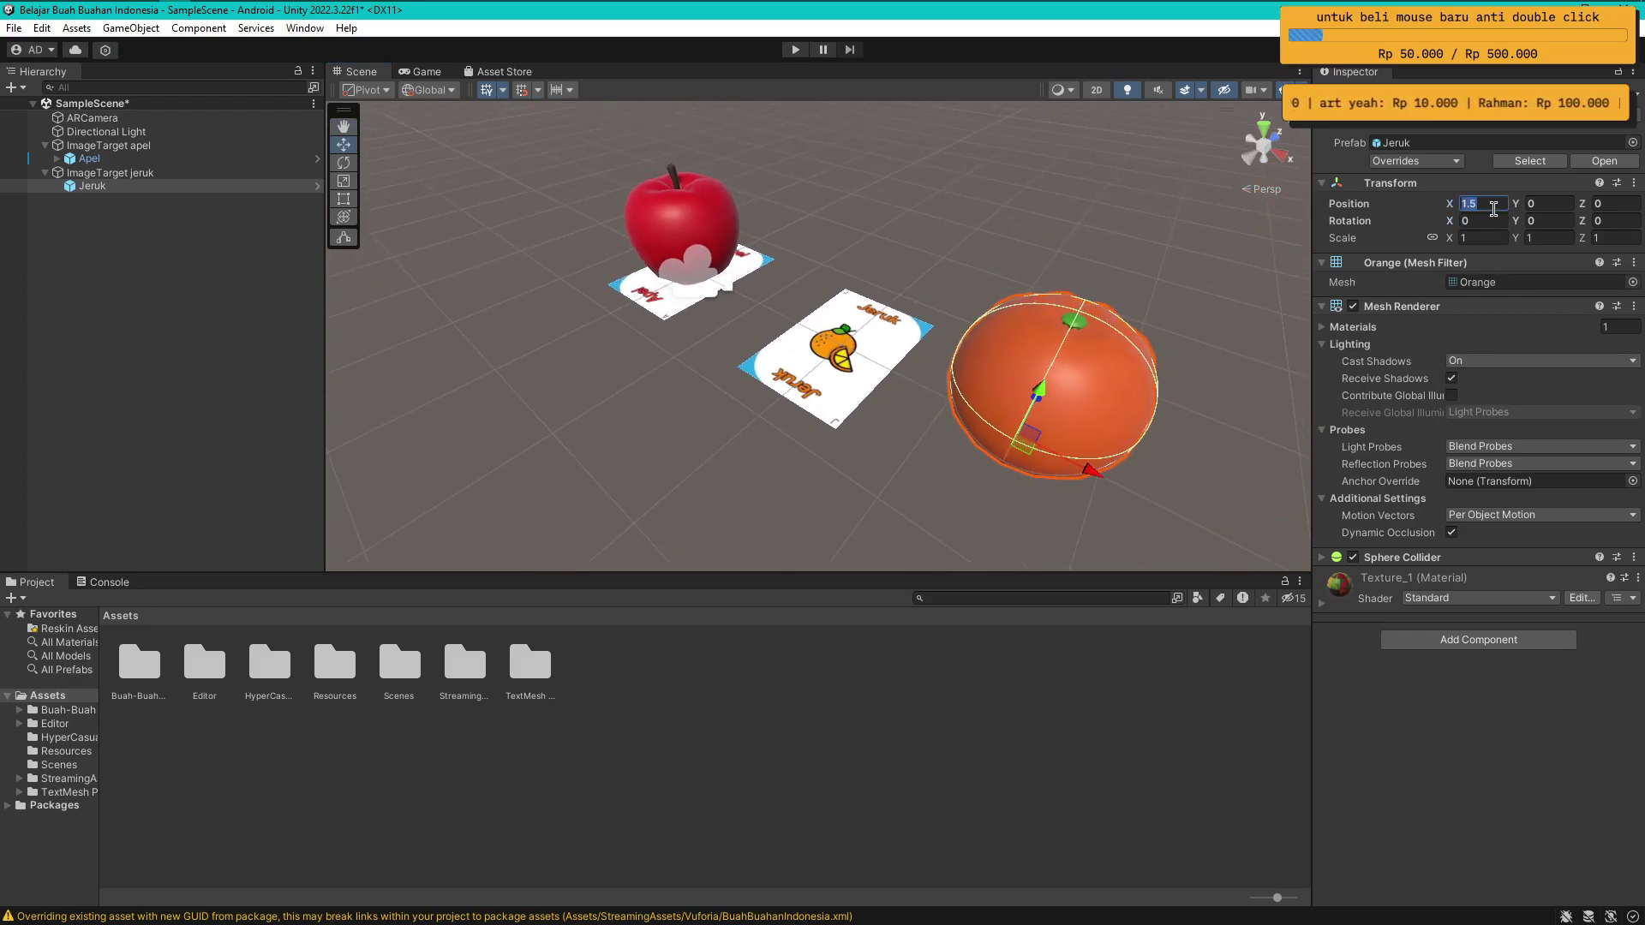
pyautogui.write('0')
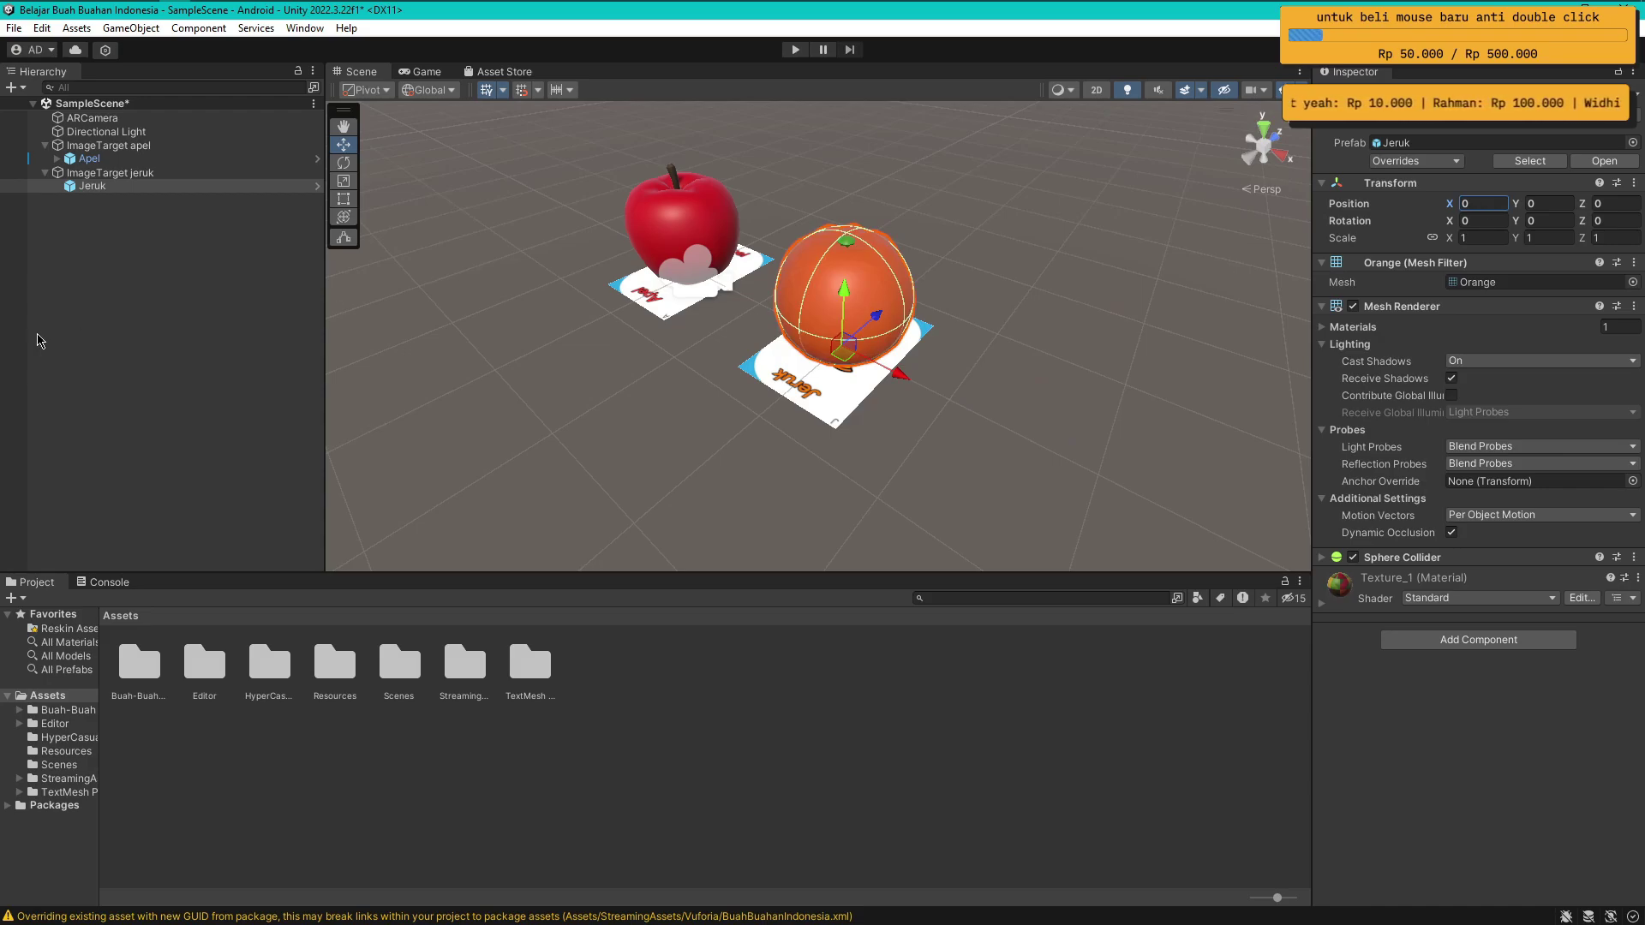
pyautogui.click(41, 341)
pyautogui.hotkey('ctrl', 's')
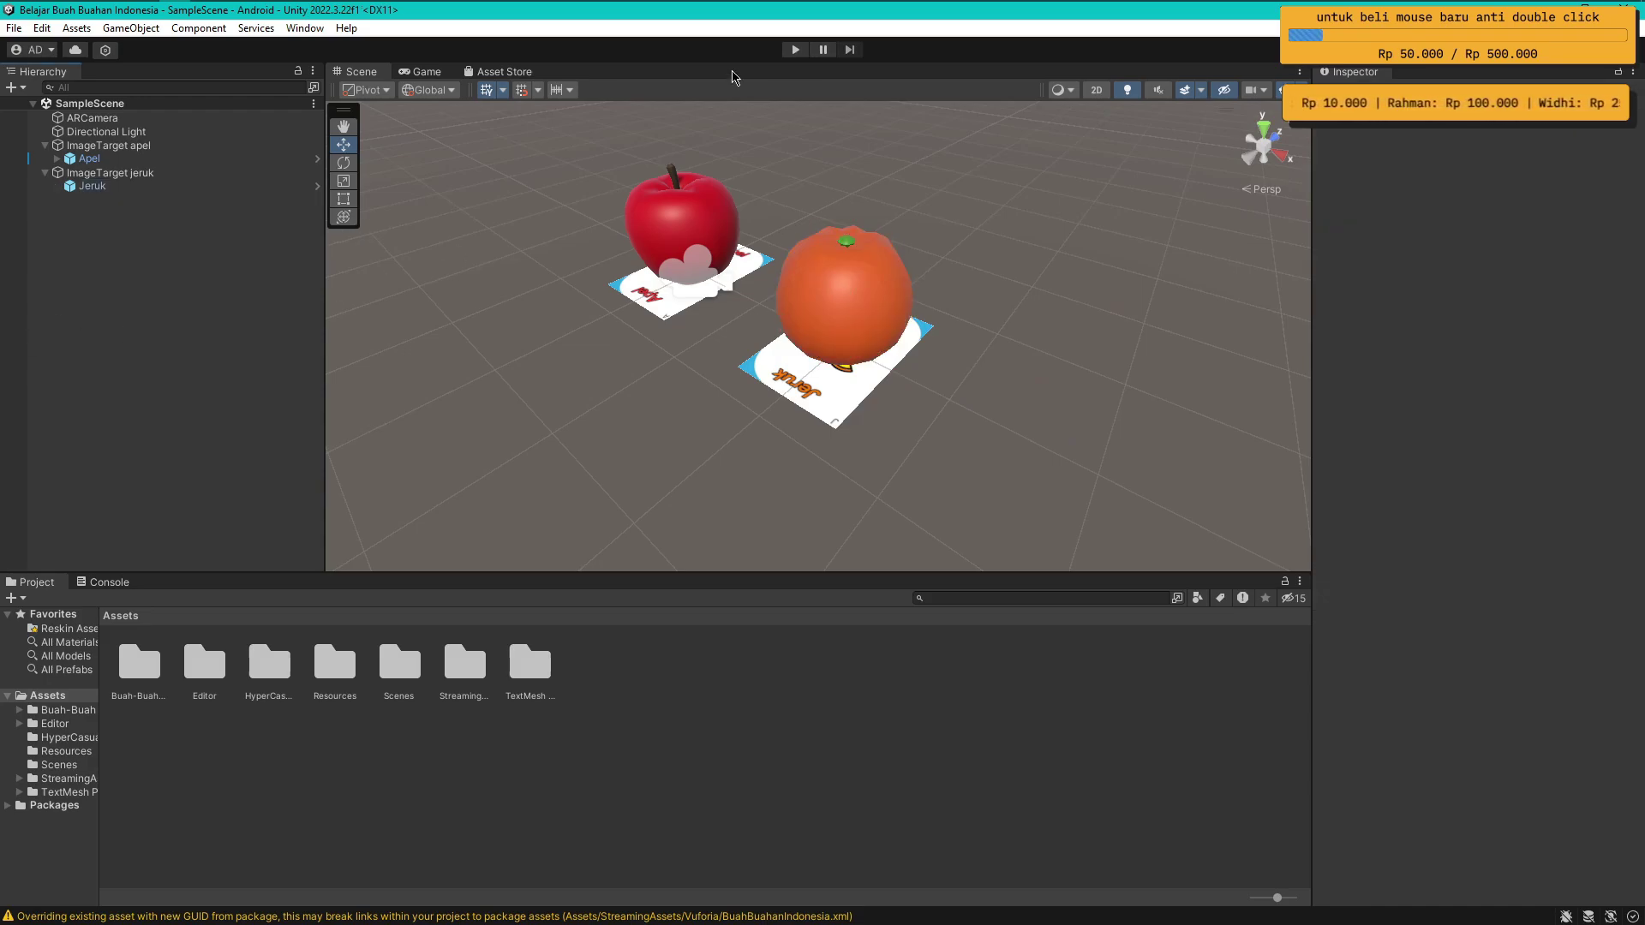
pyautogui.click(797, 50)
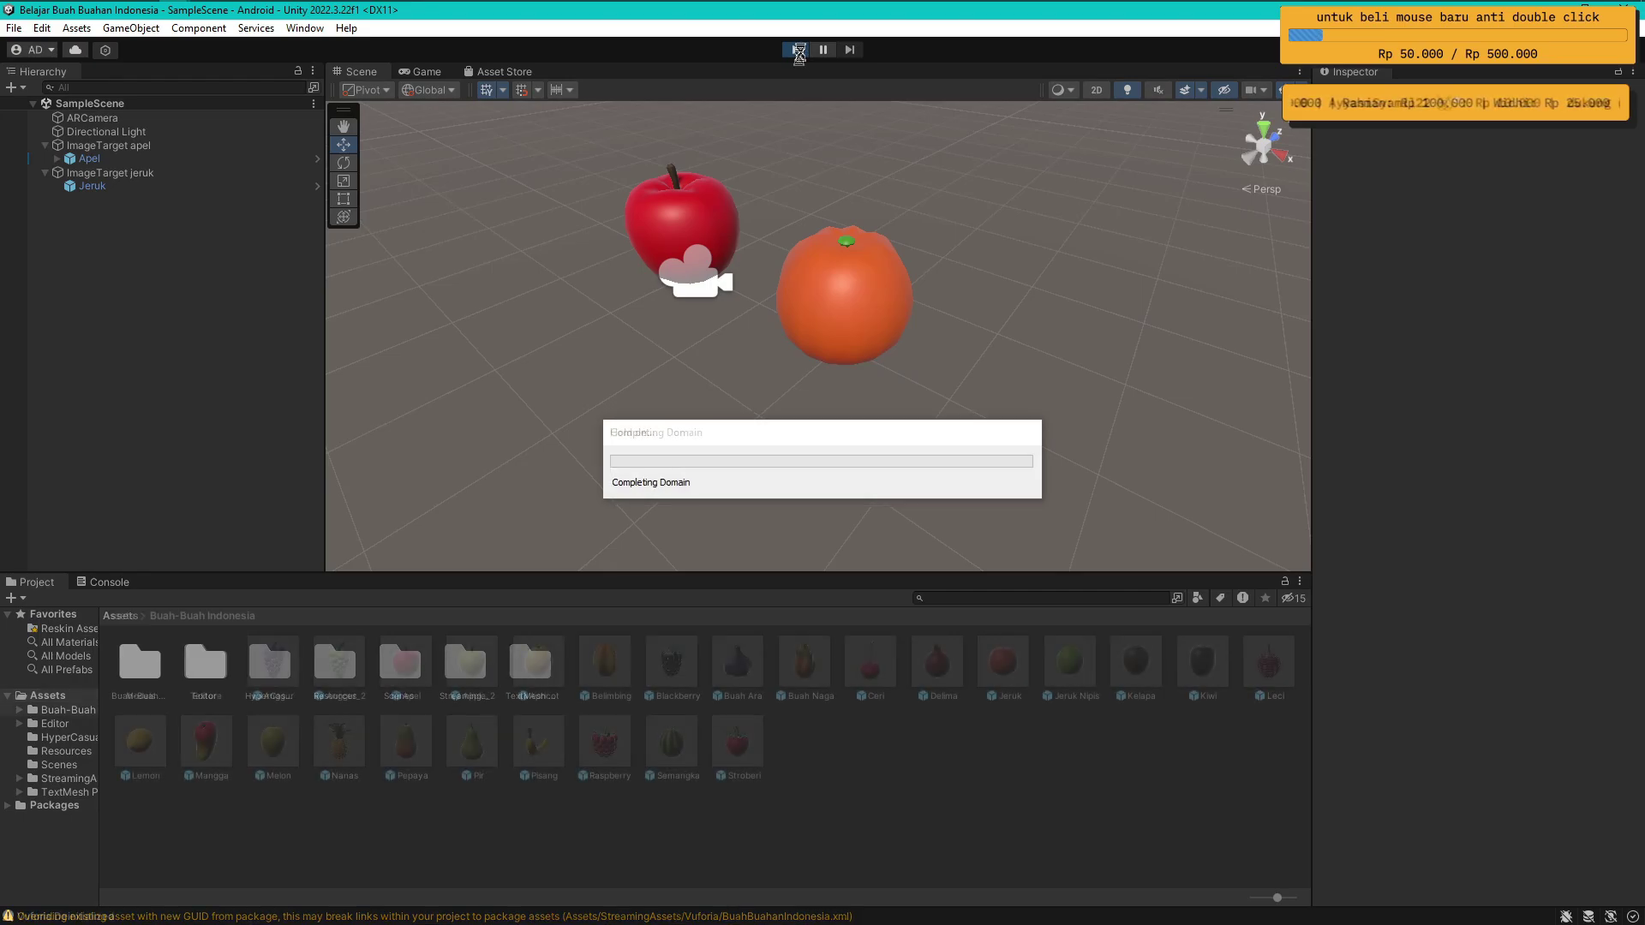